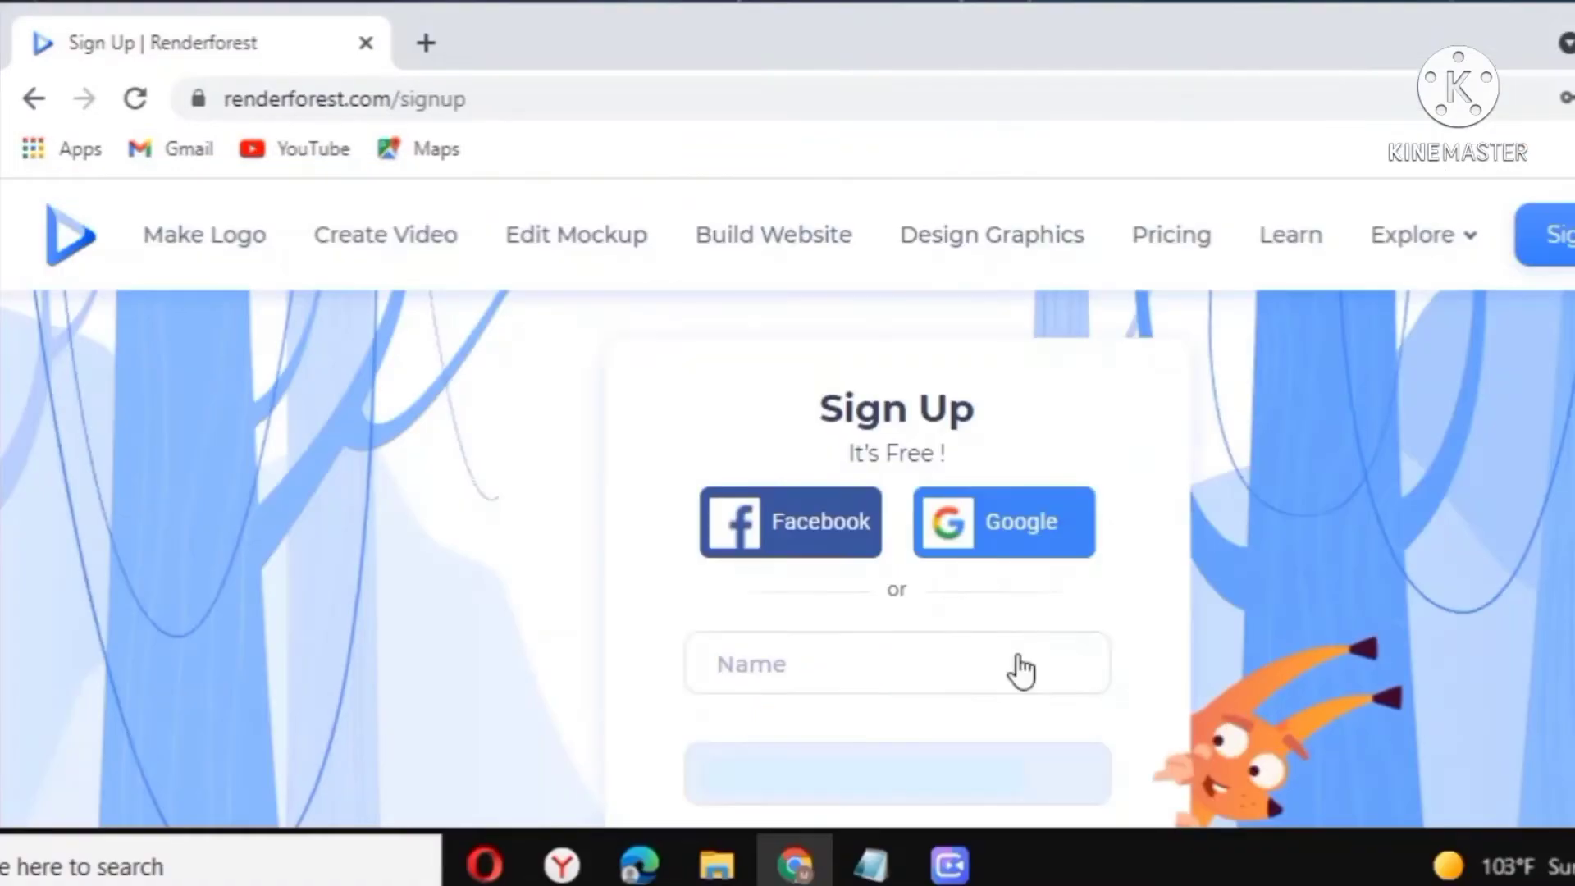
- Register an account named Mts Ideas with an e-mail address and a confirmed password, and agree to the terms of service
{"action": "scroll", "coordinate": [1021, 671], "scroll_direction": "down", "scroll_amount": 3}
{"action": "left_click", "coordinate": [733, 382]}
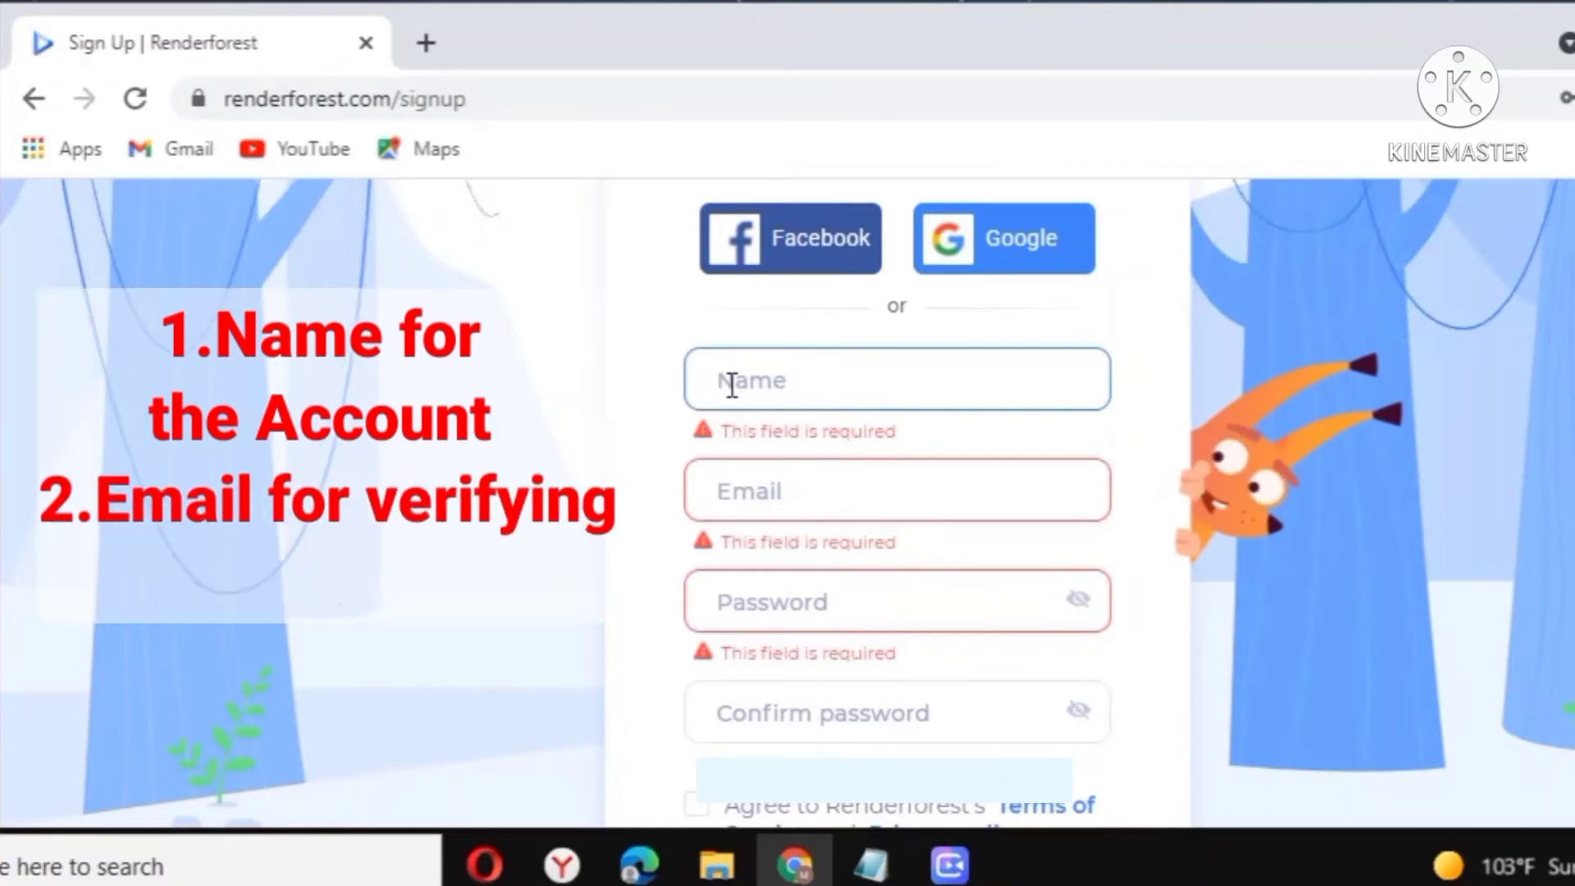
{"action": "type", "text": "Mts Ideas"}
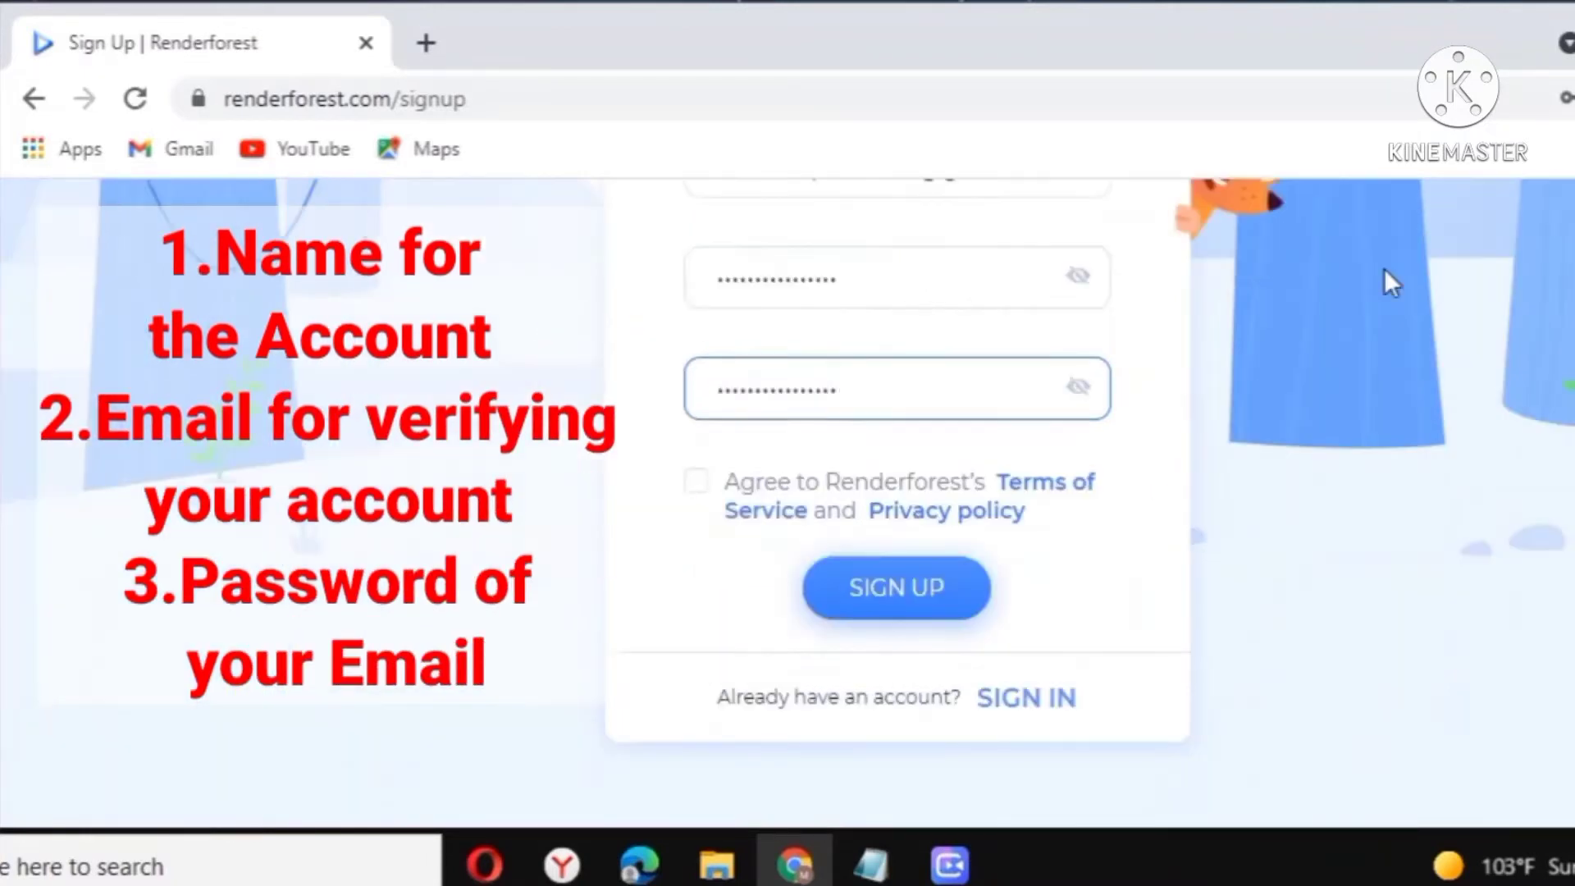
{"action": "left_click", "coordinate": [696, 484]}
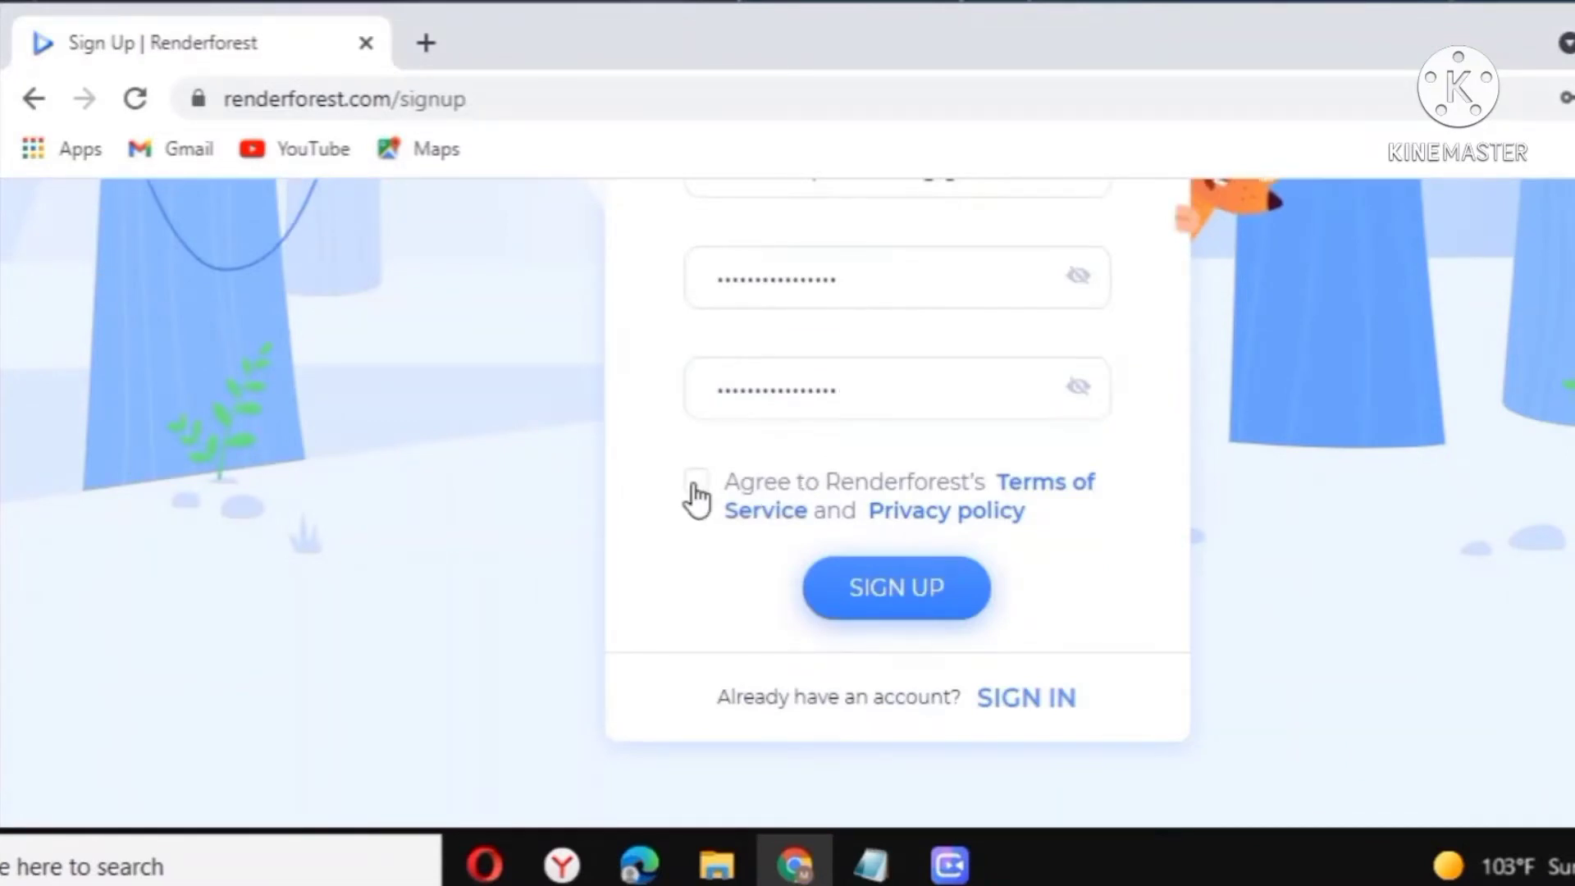
{"action": "left_click", "coordinate": [878, 579]}
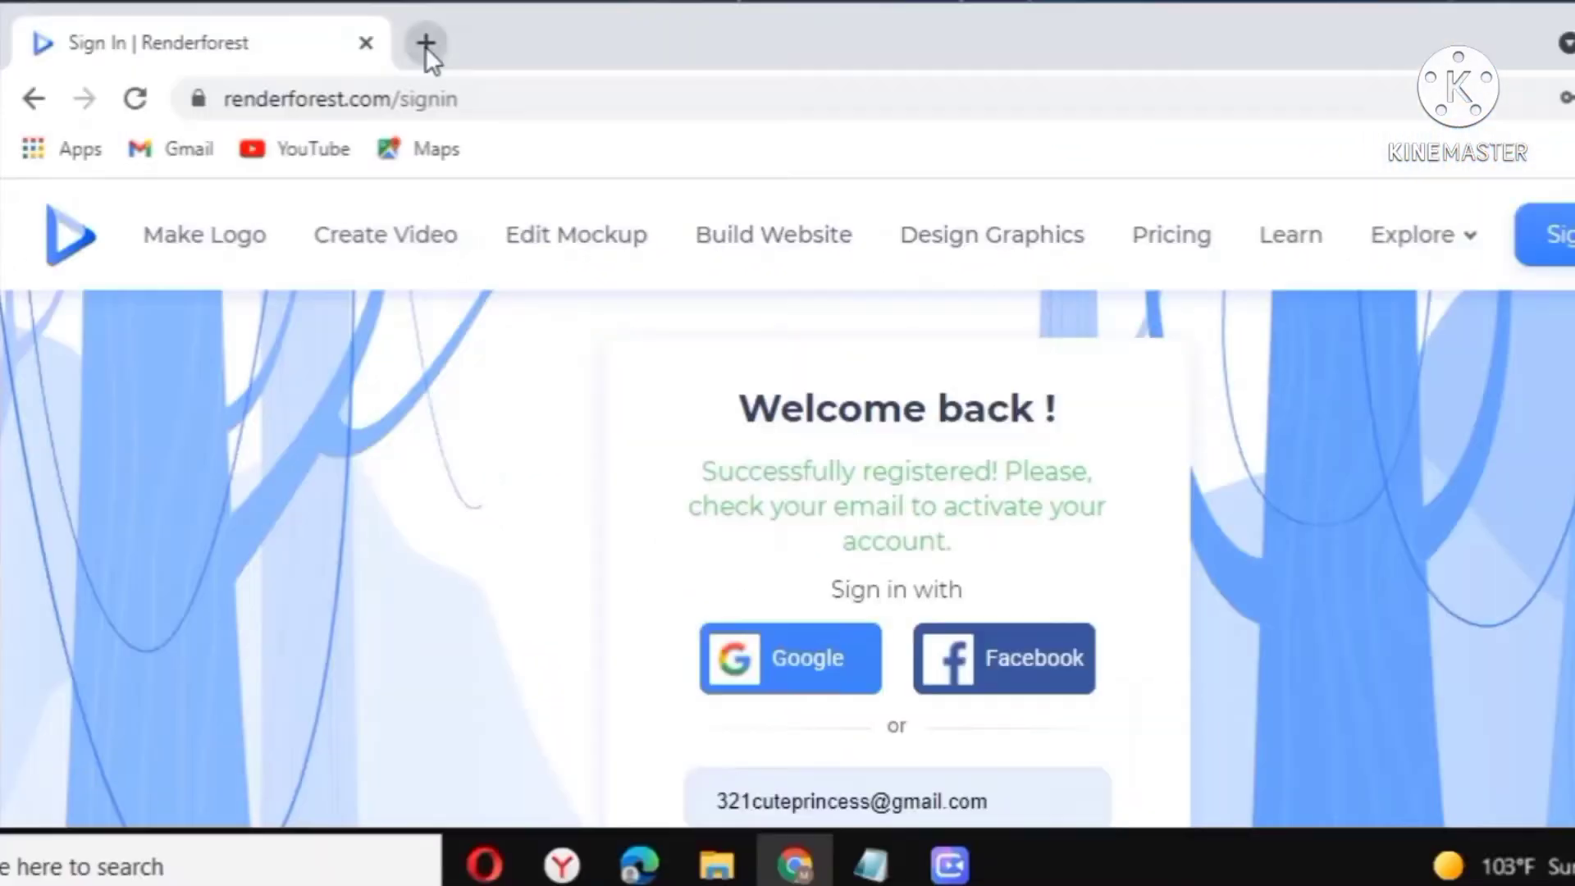
- Open Gmail in a new browser tab and read the Registration Confirmation on Renderforest message
{"action": "left_click", "coordinate": [425, 46]}
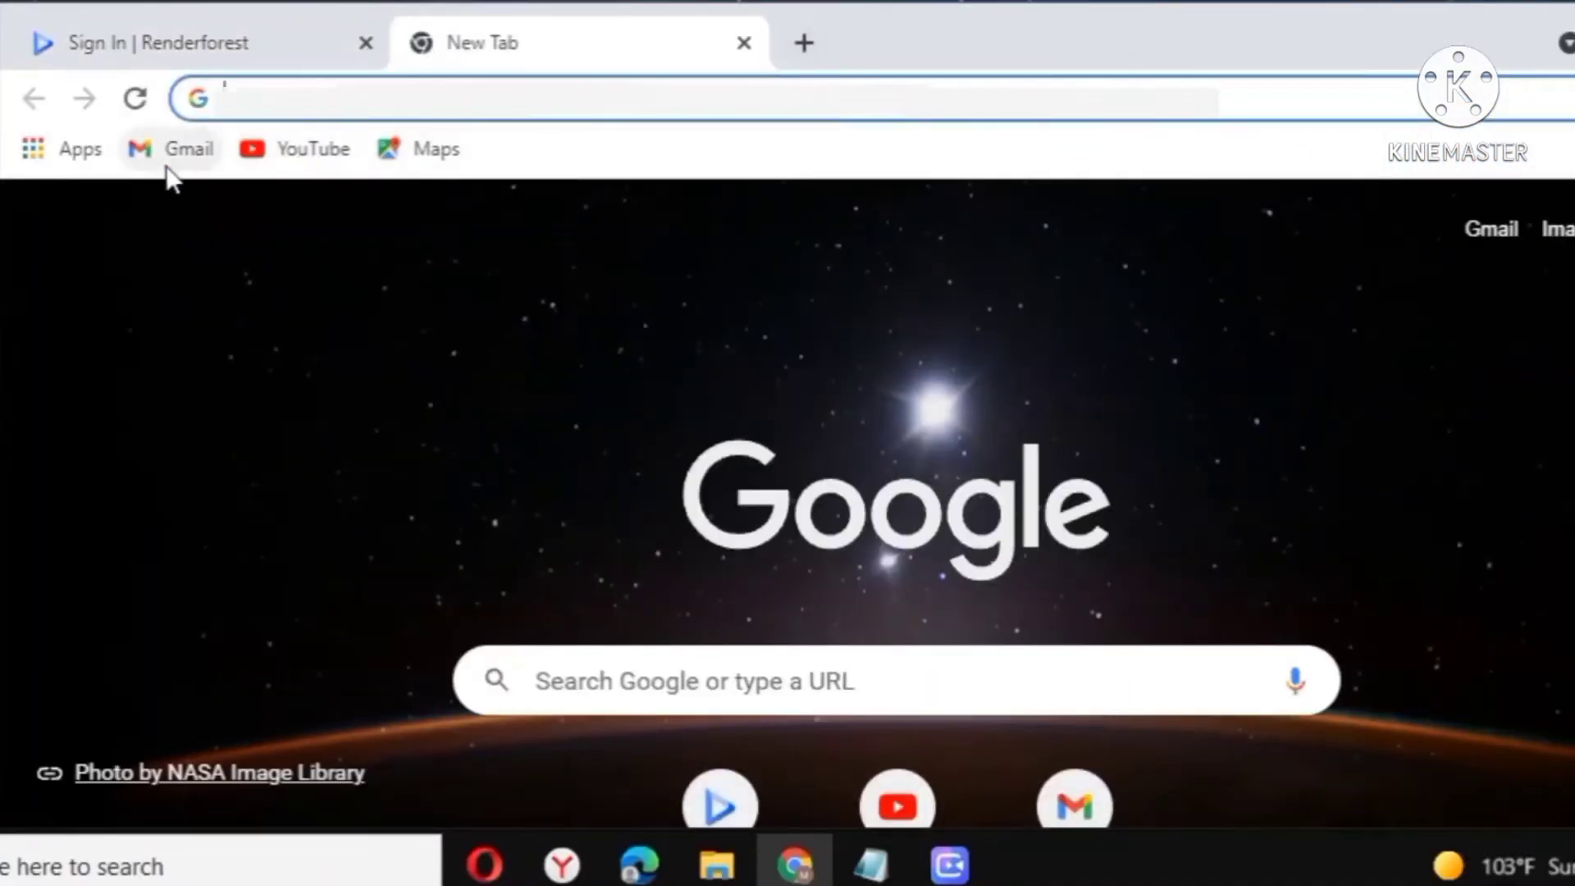
{"action": "left_click", "coordinate": [167, 164]}
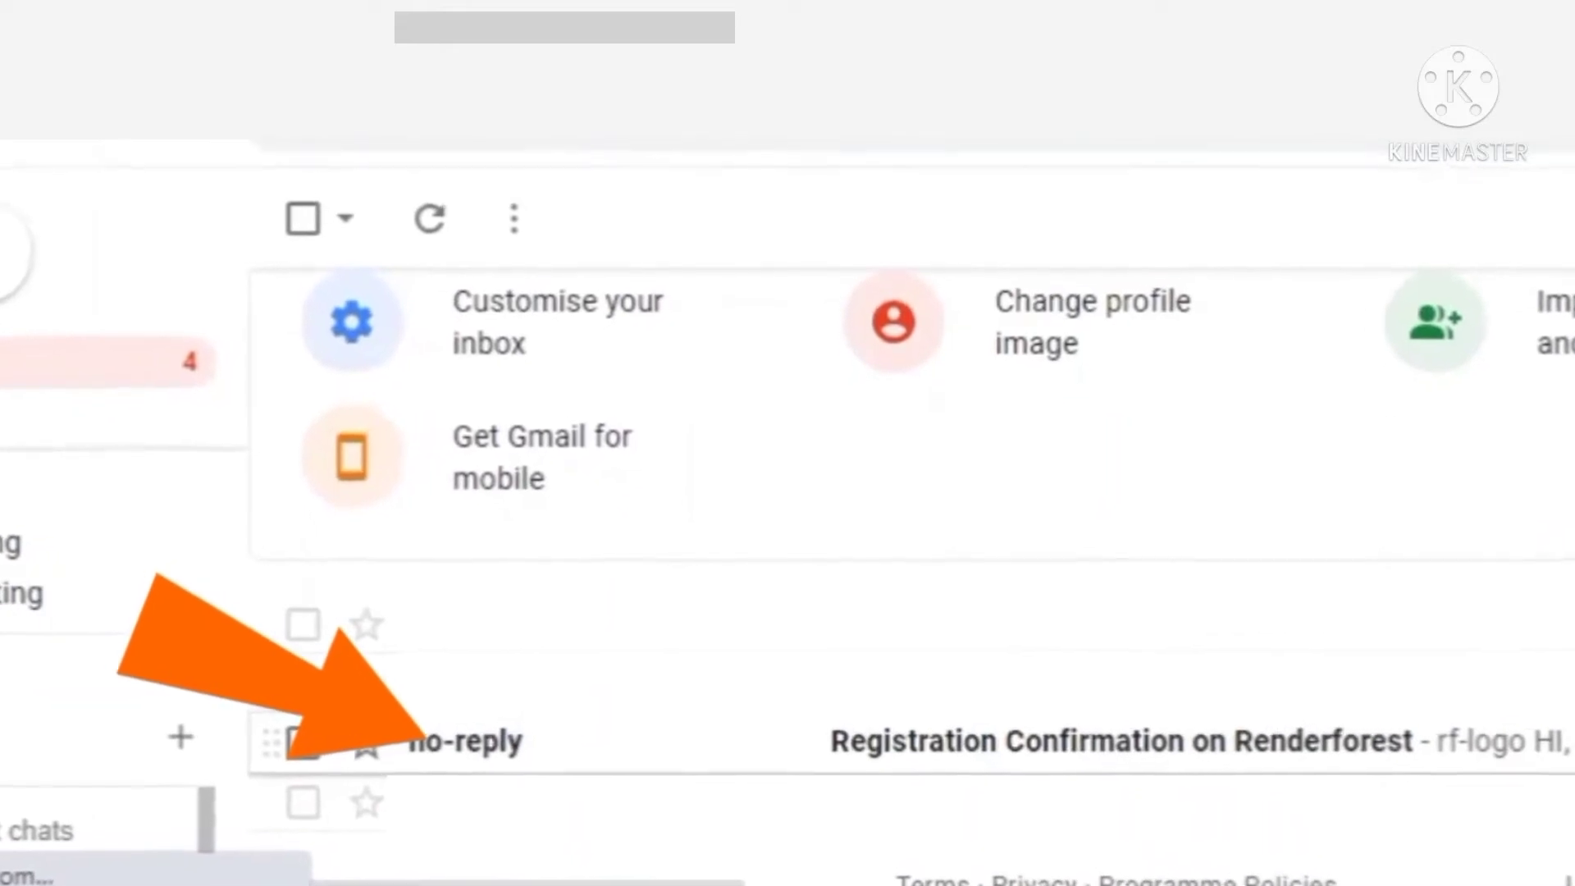
{"action": "left_click", "coordinate": [465, 741]}
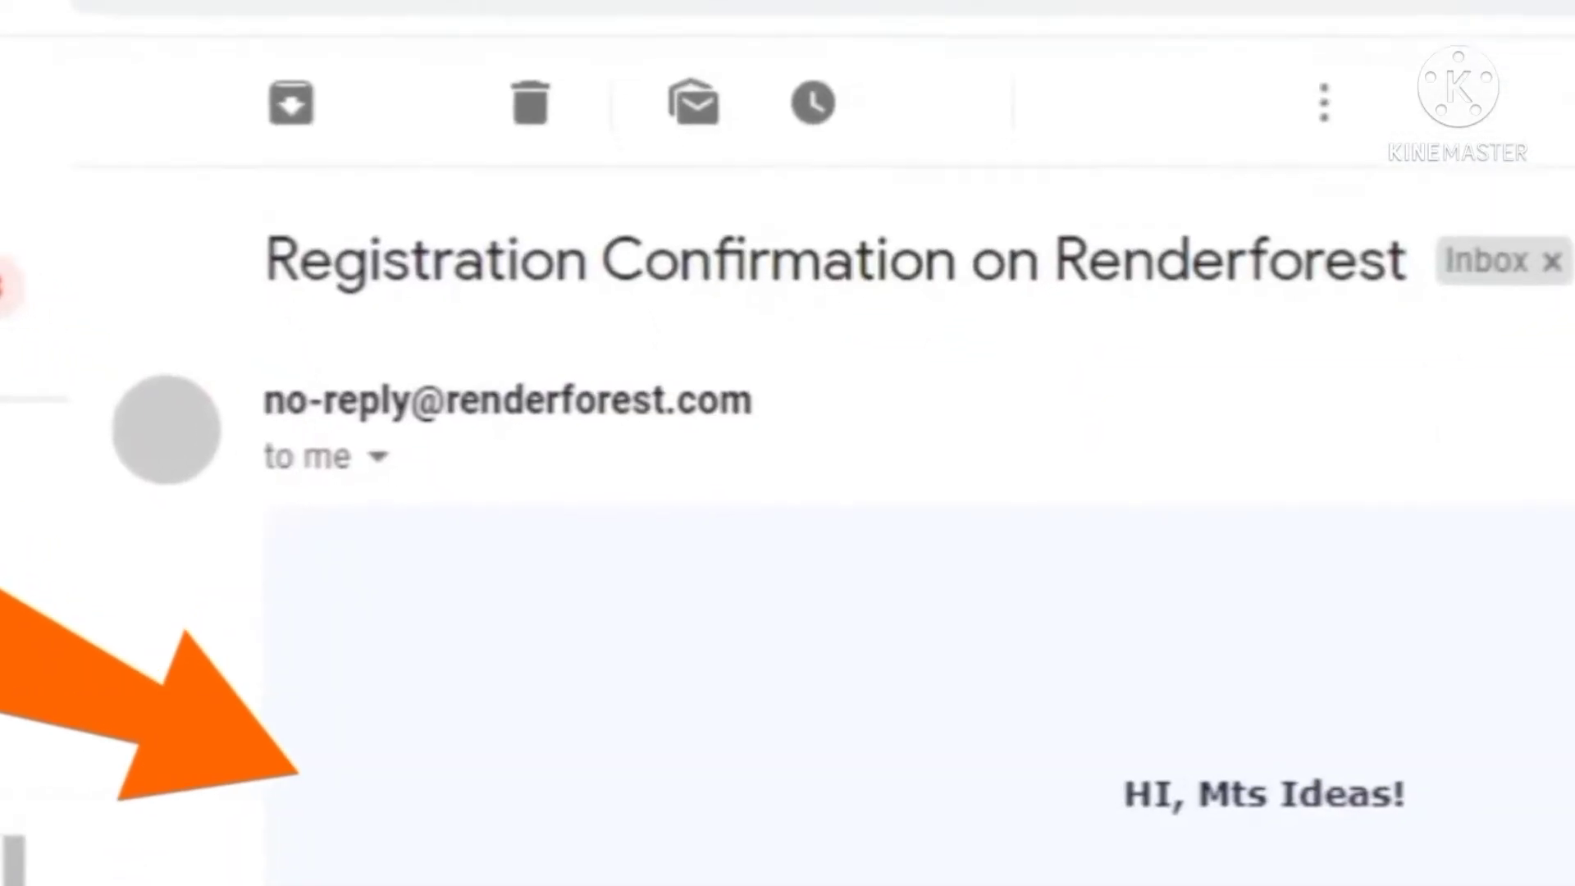
- Verify the e-mail address from the registration confirmation message and sign in to the activated Renderforest account
{"action": "scroll", "coordinate": [941, 689], "scroll_direction": "down", "scroll_amount": 3}
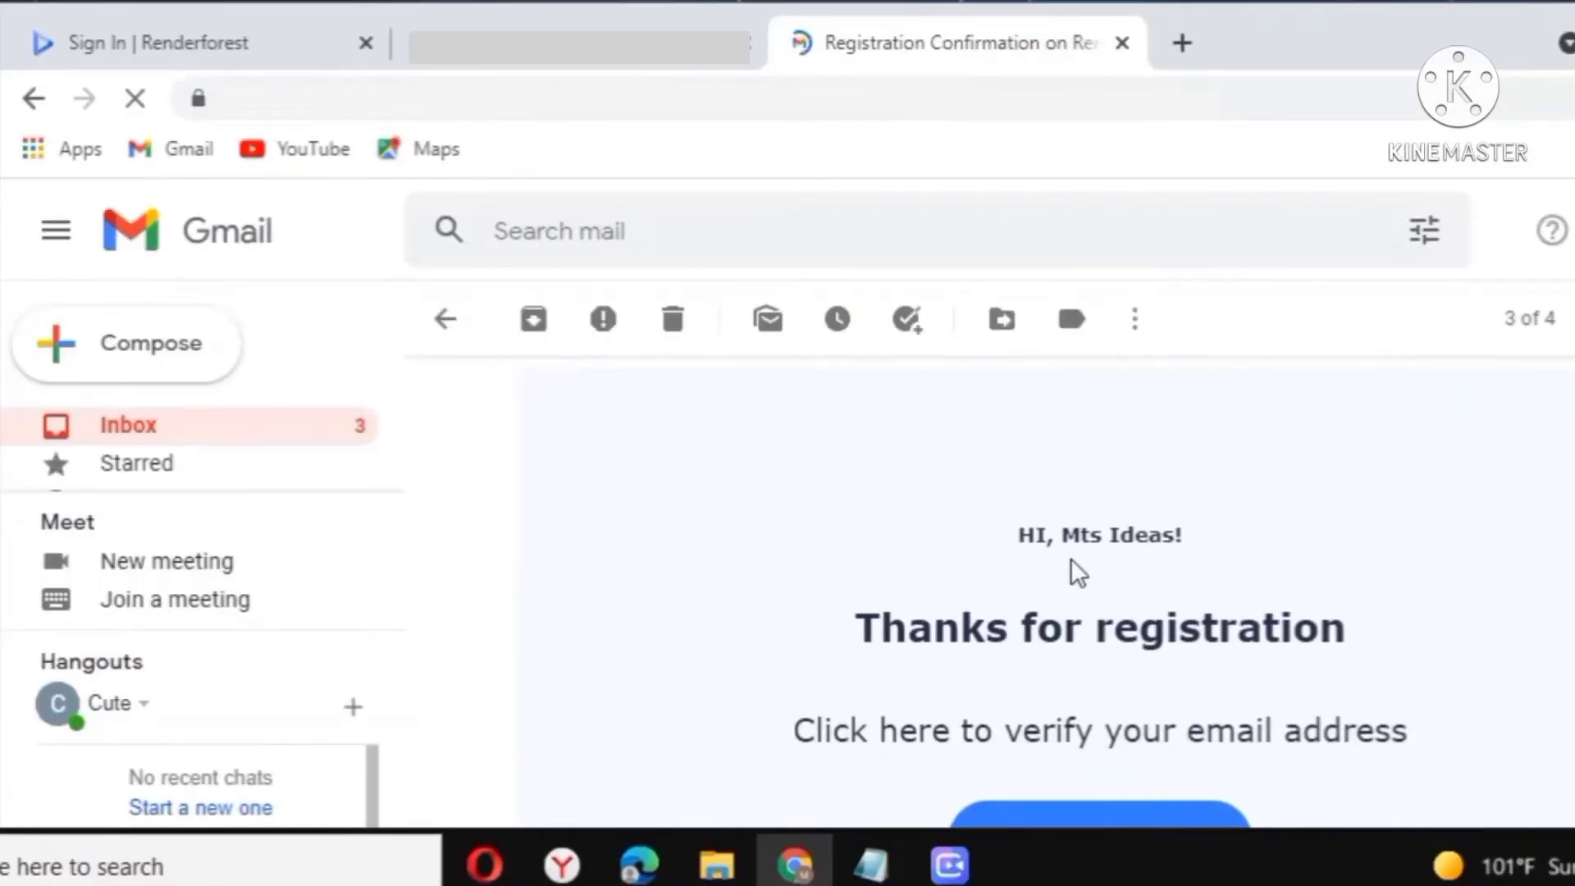
{"action": "scroll", "coordinate": [1165, 661], "scroll_direction": "down", "scroll_amount": 1}
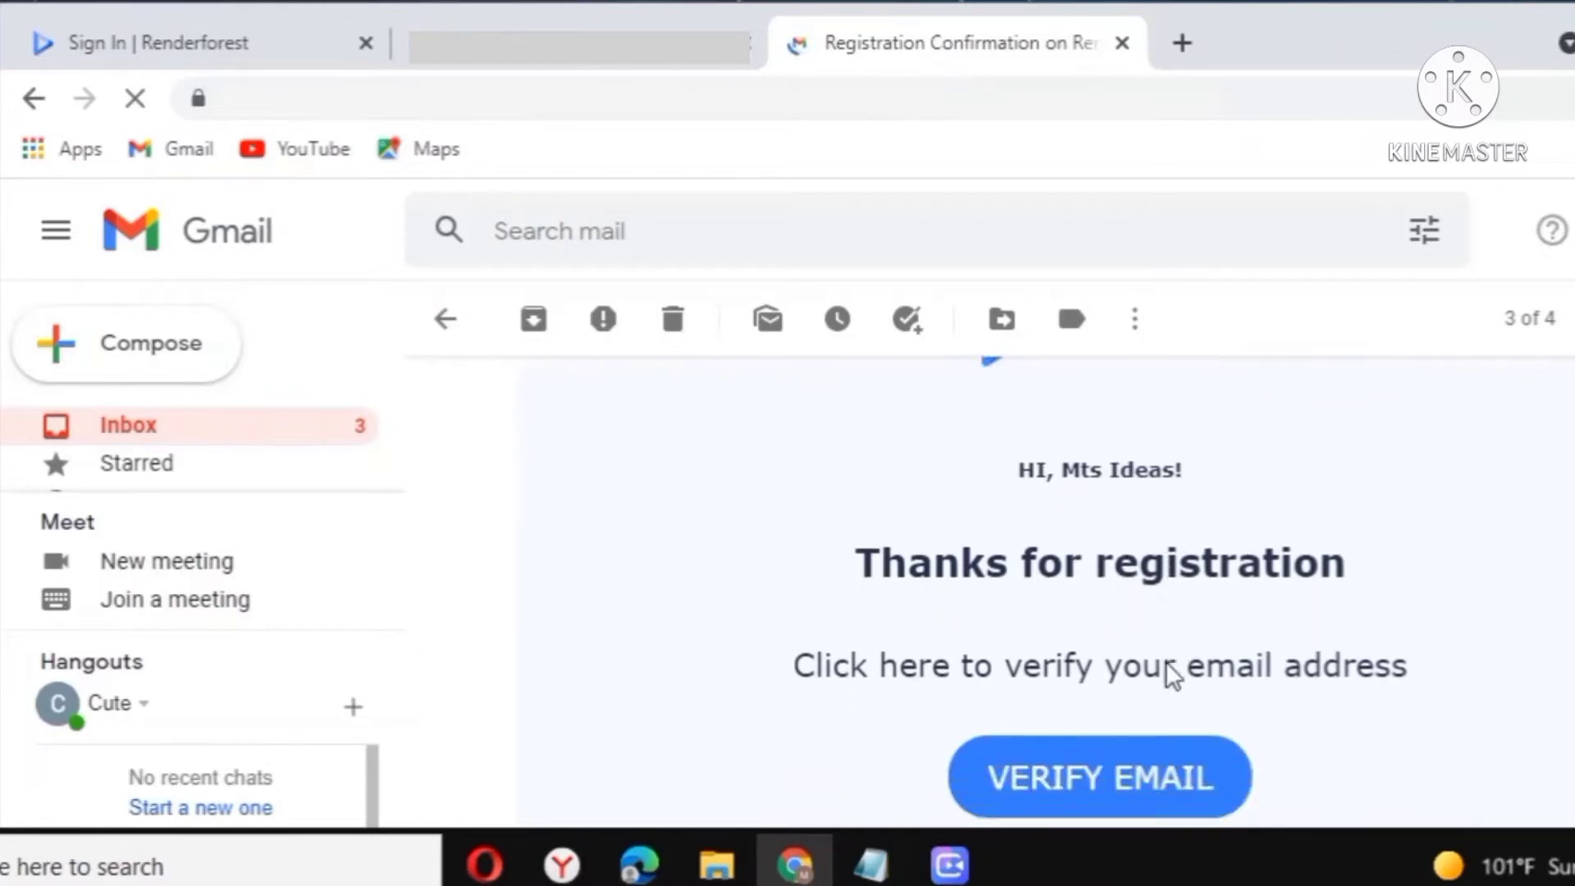
{"action": "scroll", "coordinate": [1164, 661], "scroll_direction": "up", "scroll_amount": 4}
{"action": "scroll", "coordinate": [1164, 661], "scroll_direction": "down", "scroll_amount": 6}
{"action": "scroll", "coordinate": [1167, 661], "scroll_direction": "down", "scroll_amount": 1}
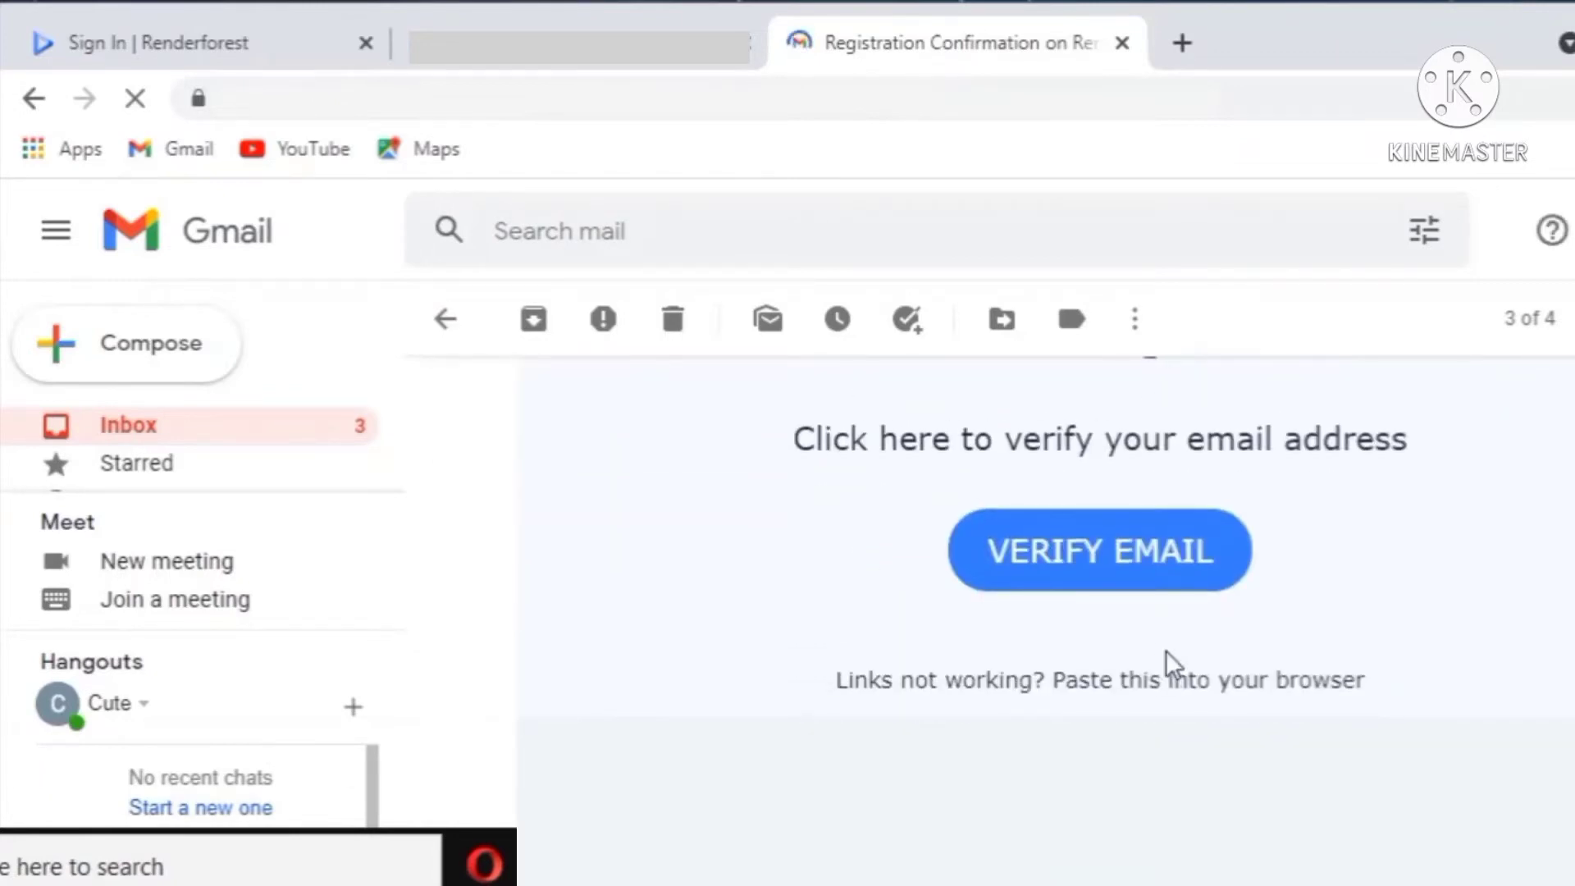
{"action": "left_click", "coordinate": [1117, 549]}
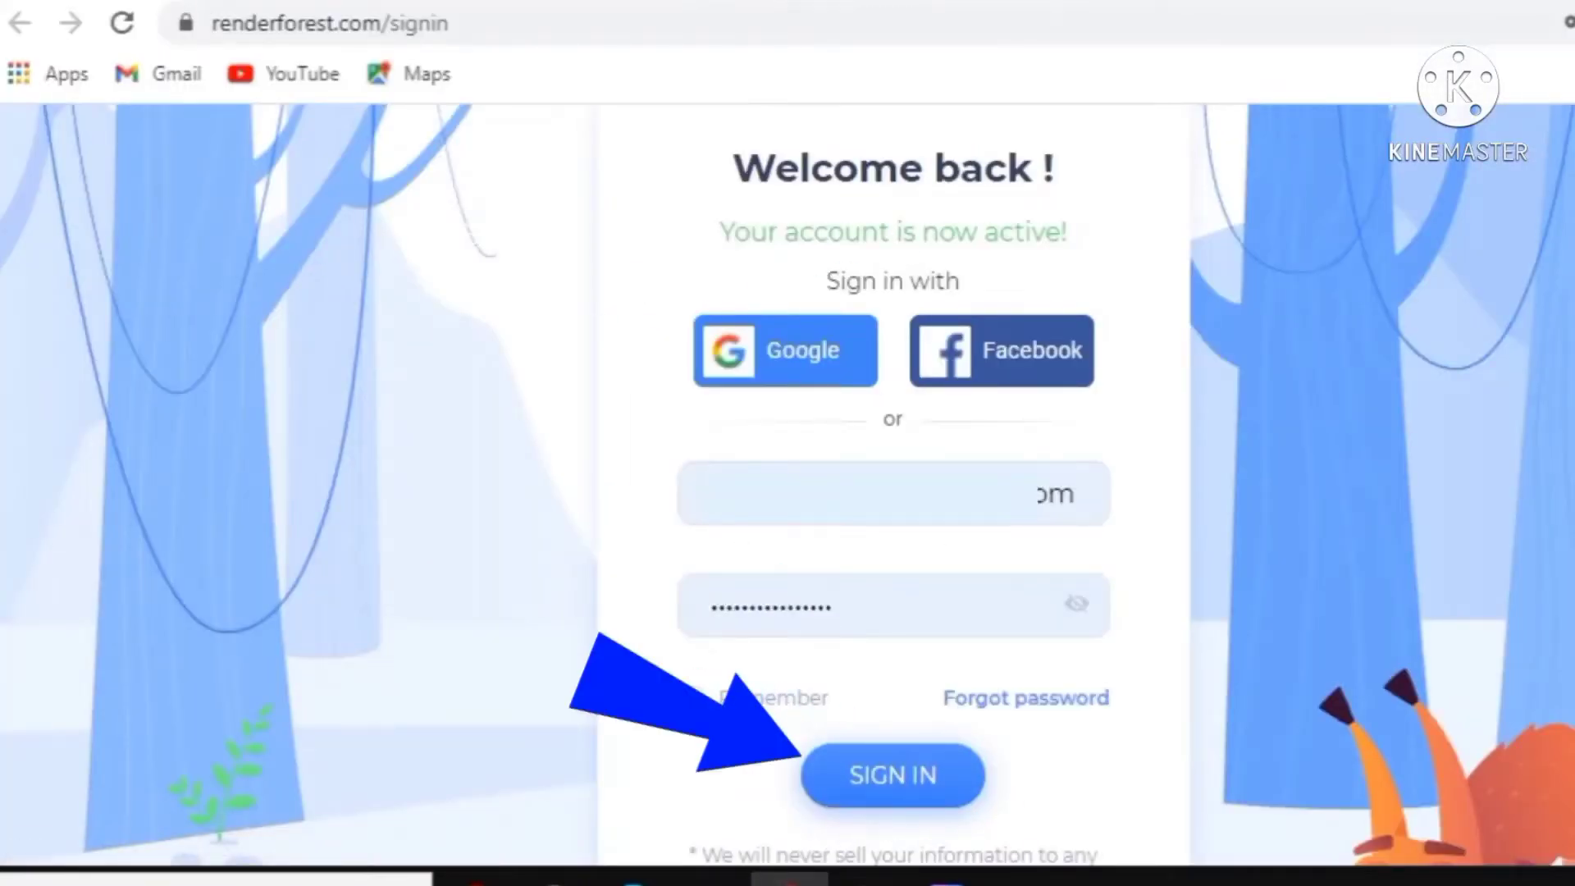
{"action": "left_click", "coordinate": [907, 800]}
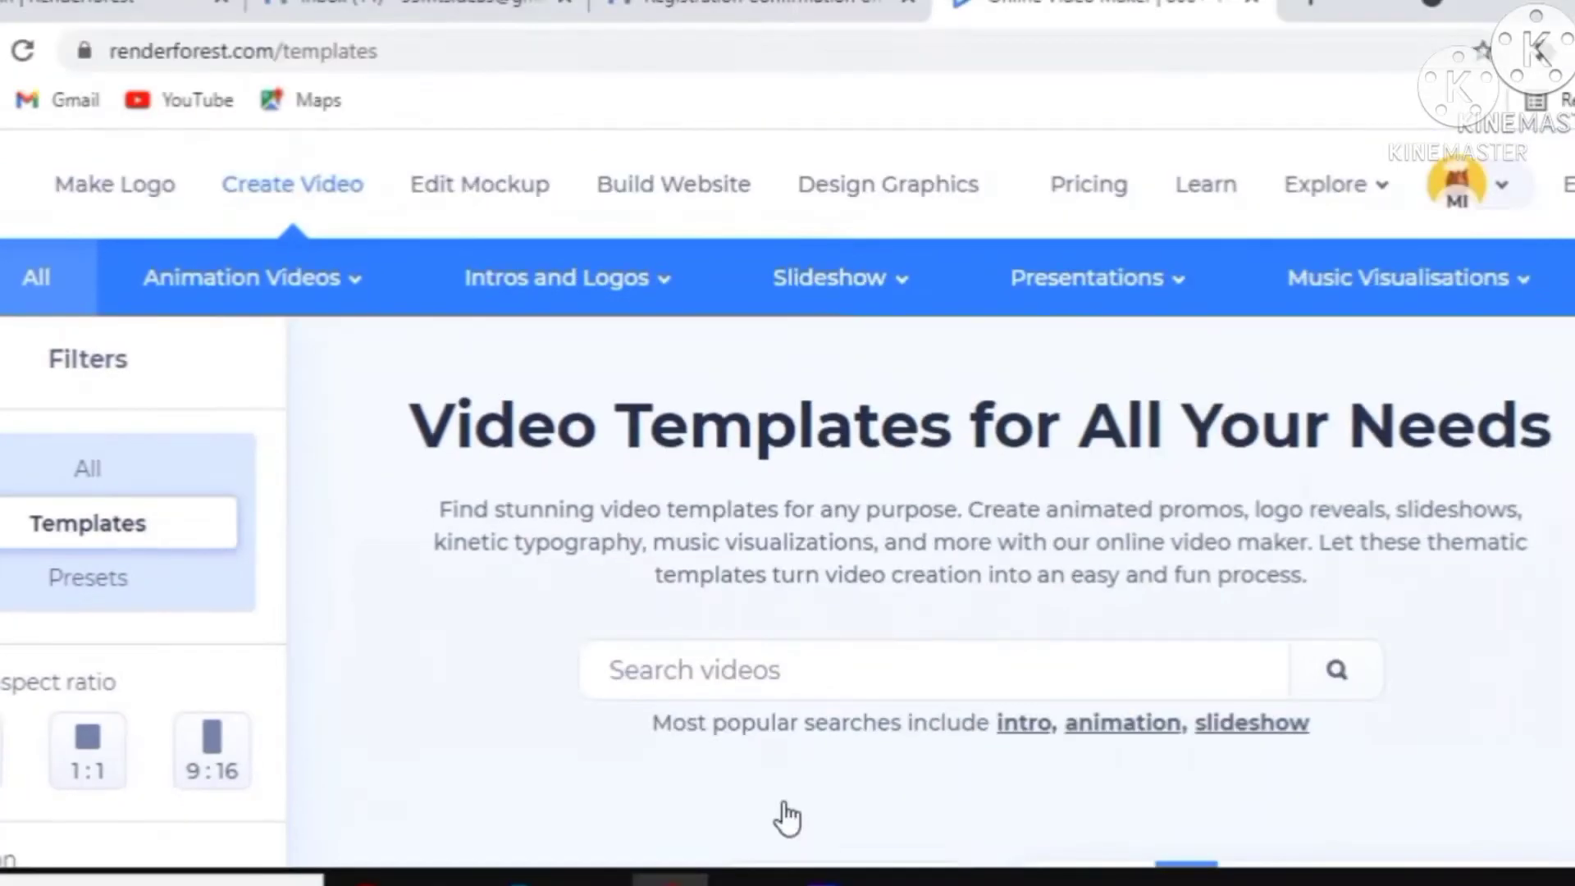
- Leave the video templates page and open the logo maker
{"action": "scroll", "coordinate": [786, 818], "scroll_direction": "down", "scroll_amount": 1}
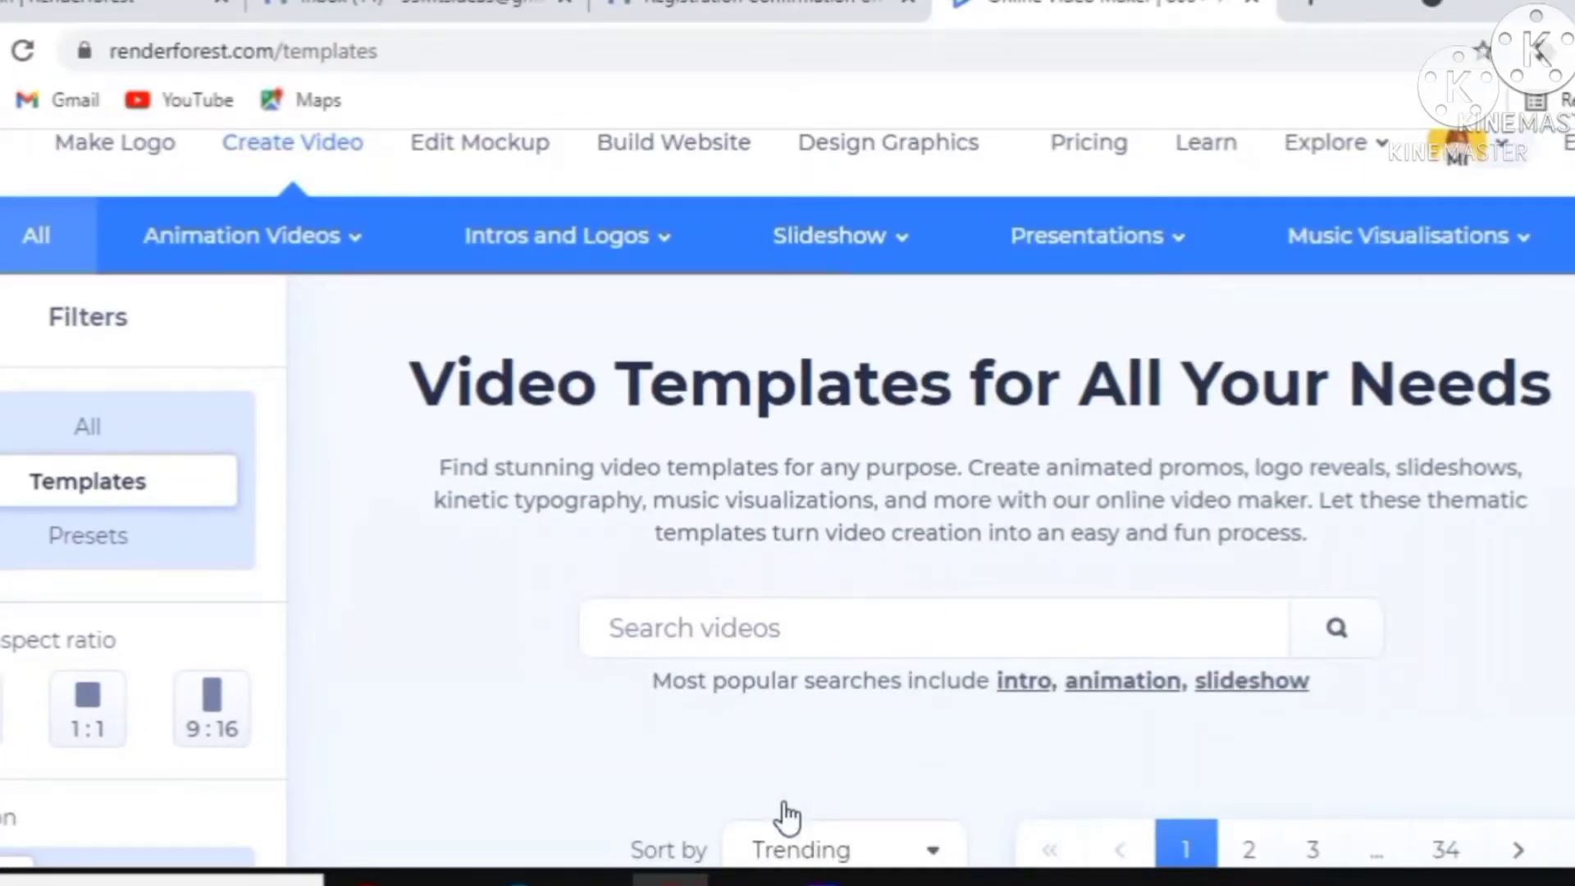
{"action": "scroll", "coordinate": [785, 818], "scroll_direction": "up", "scroll_amount": 1}
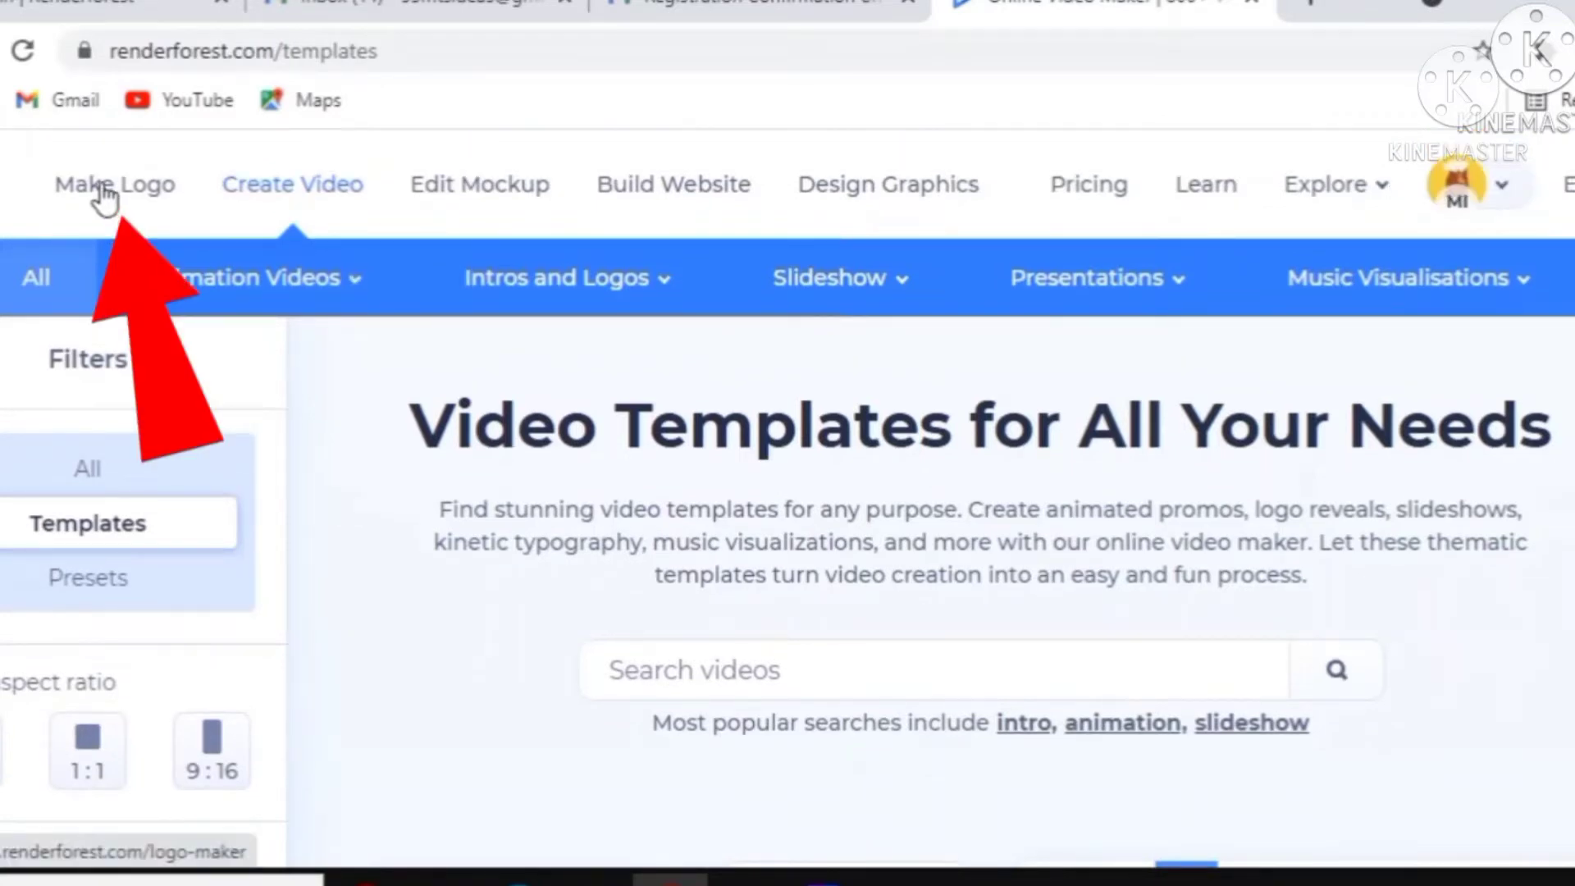
{"action": "left_click", "coordinate": [104, 197]}
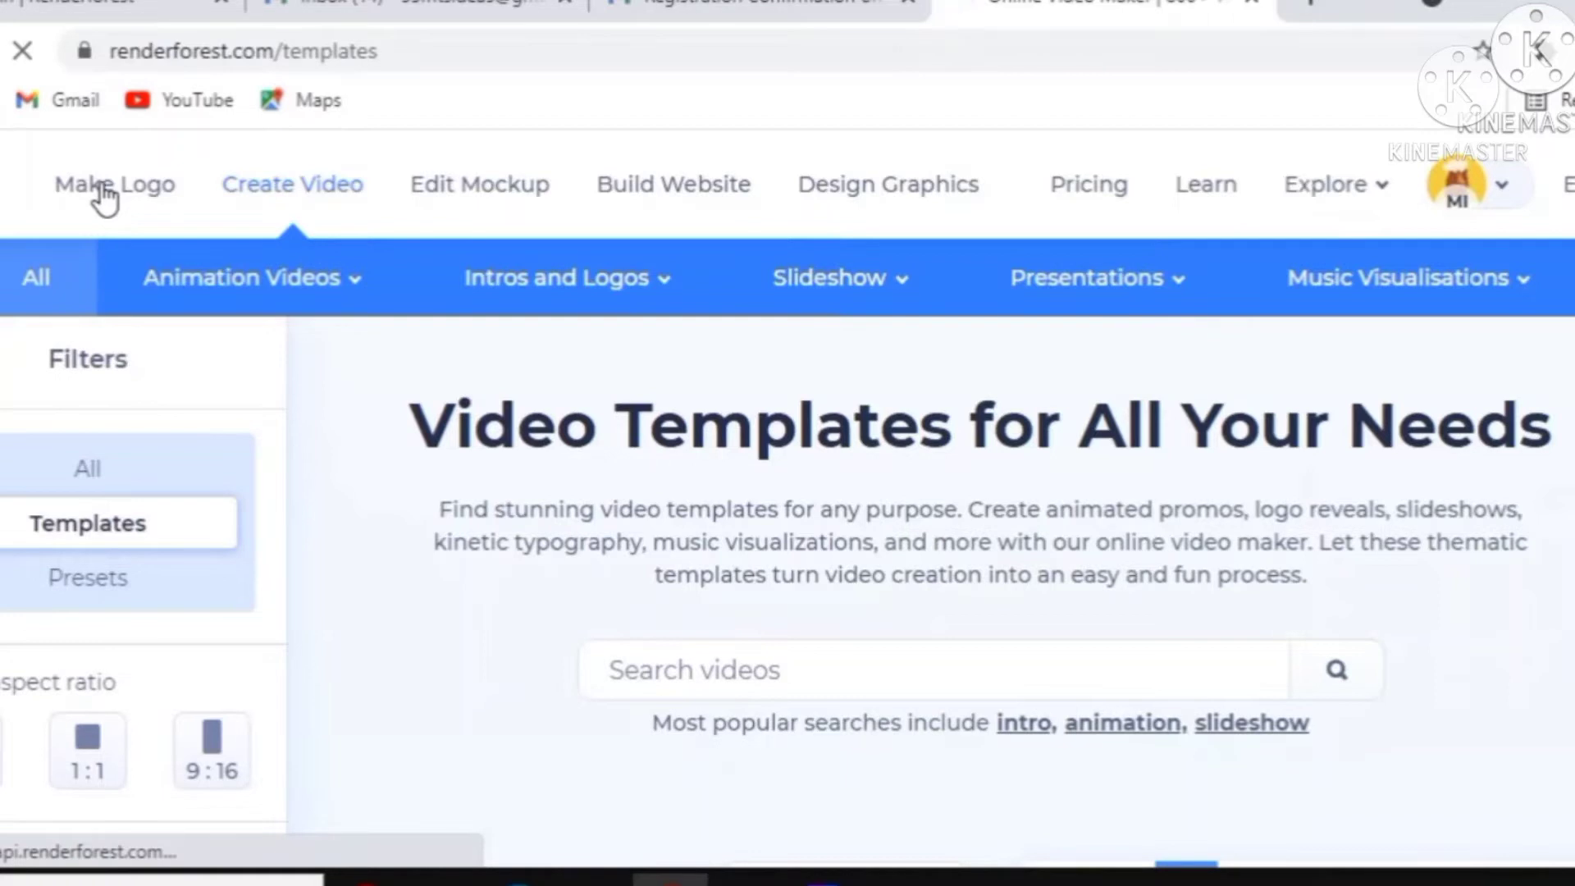
- Enter Mts Ideas as the brand name and start generating a logo for it
{"action": "scroll", "coordinate": [579, 732], "scroll_direction": "down", "scroll_amount": 1}
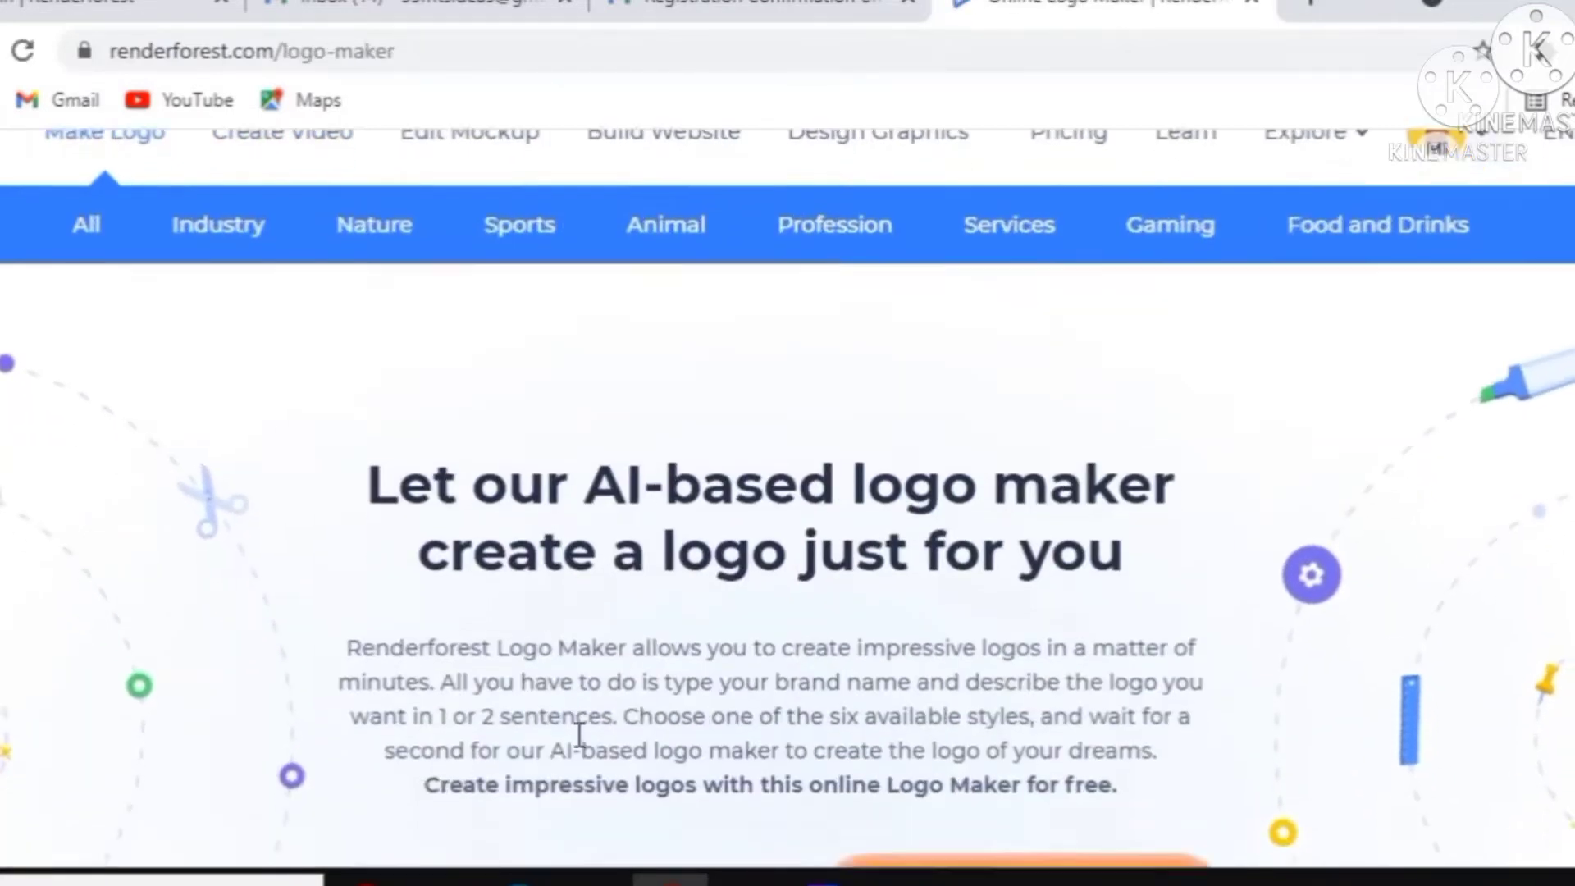
{"action": "scroll", "coordinate": [580, 732], "scroll_direction": "down", "scroll_amount": 3}
{"action": "left_click", "coordinate": [577, 680]}
{"action": "type", "text": "M"}
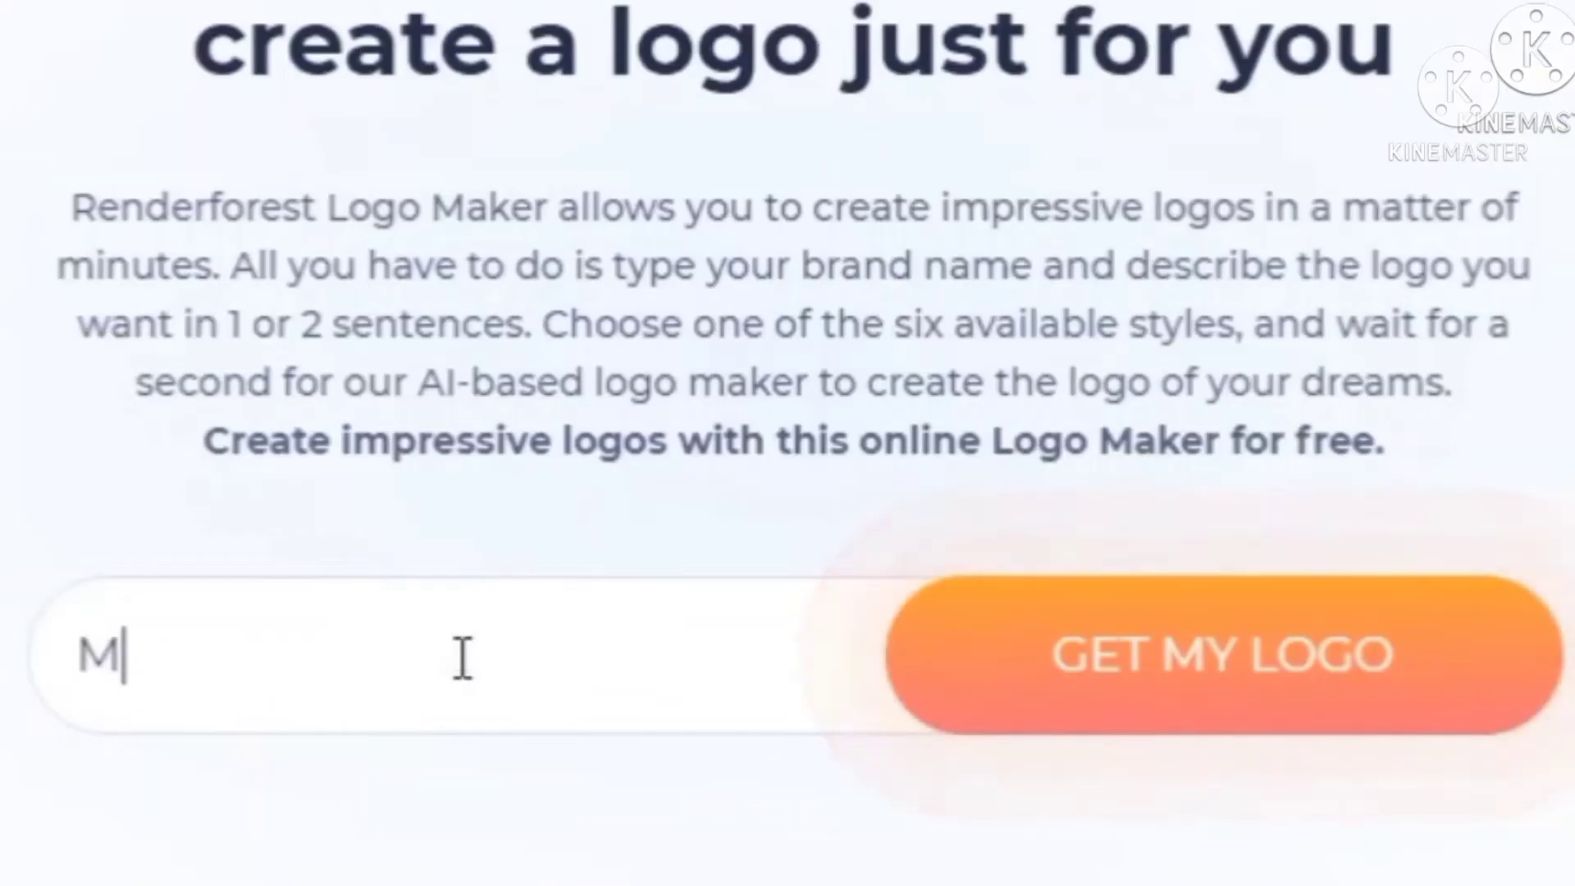
{"action": "type", "text": "ts Ide"}
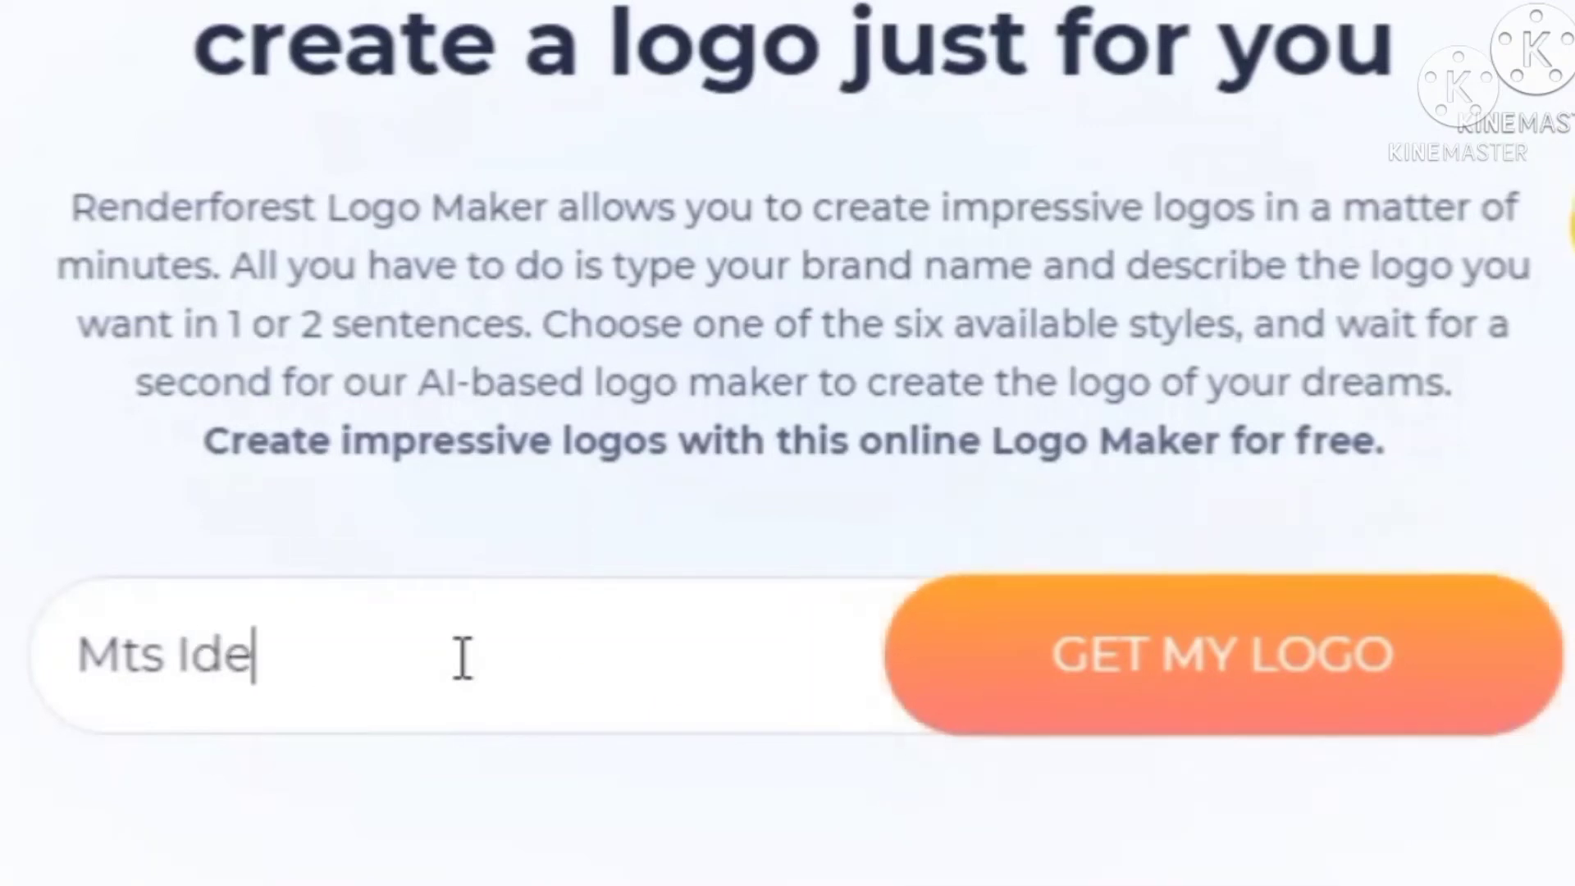
{"action": "type", "text": "as"}
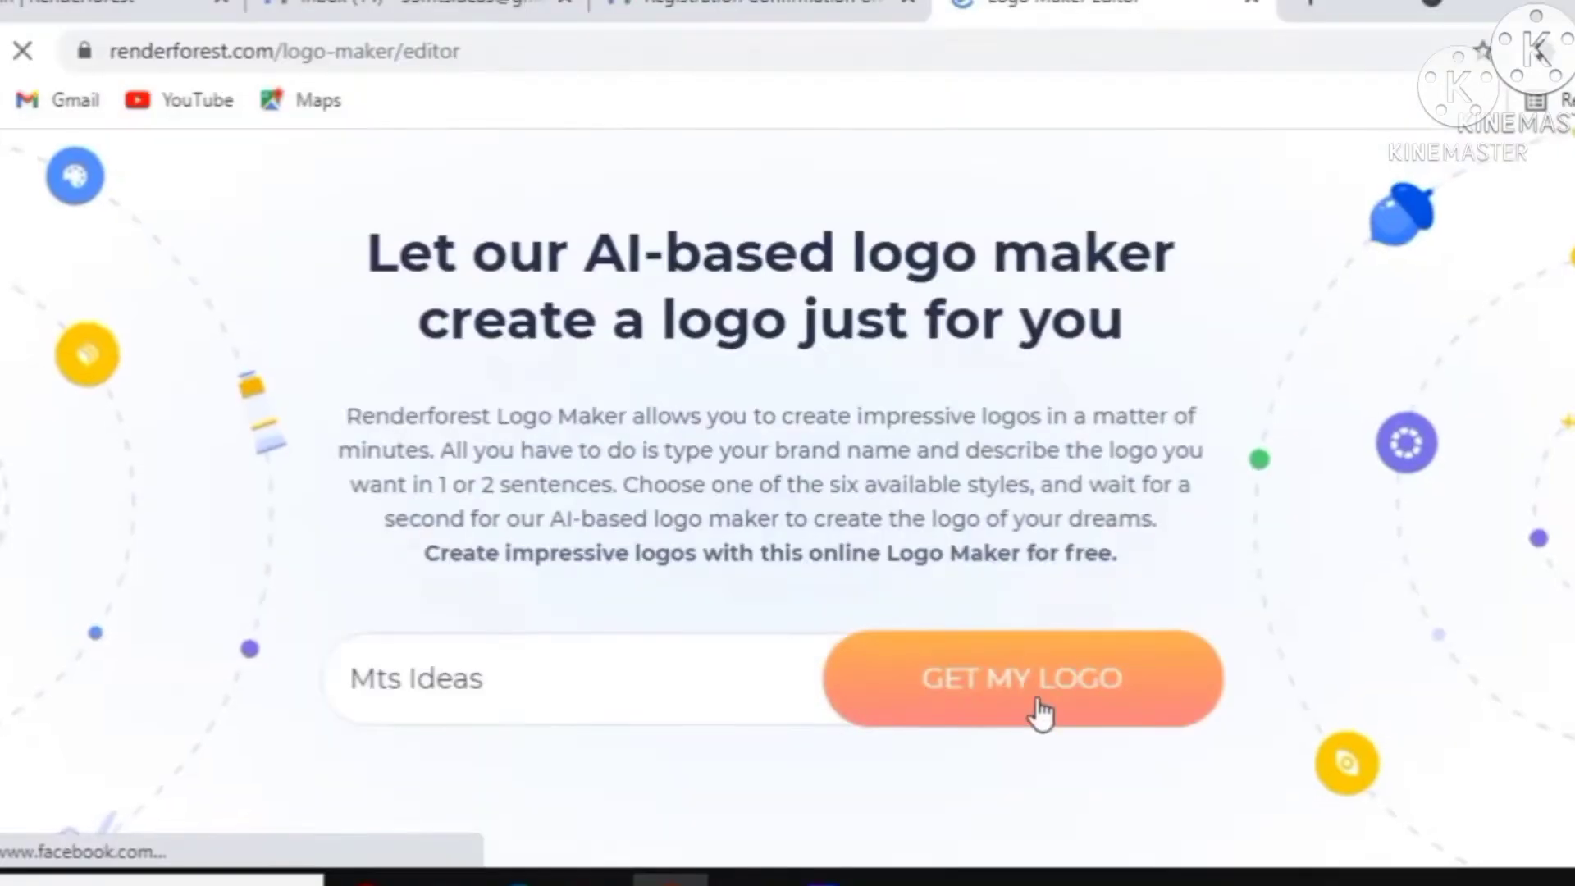
{"action": "left_click", "coordinate": [1255, 712]}
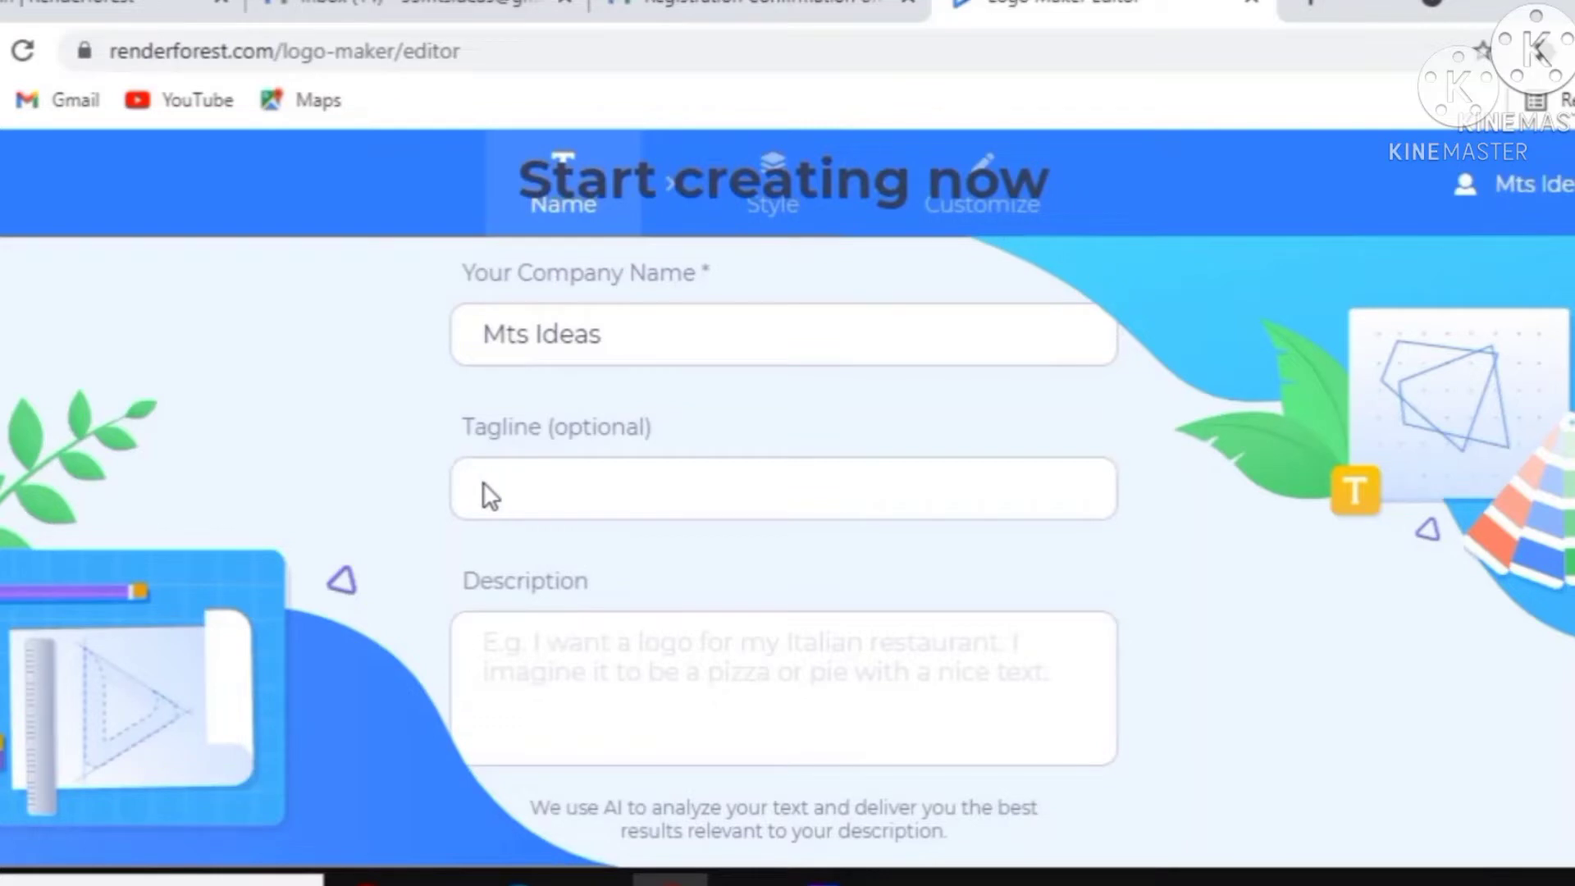
- Set the tagline to "Craft Ideas & Unique Info''s" and submit the description "I want to make a logo for my youtube channel"
{"action": "left_click", "coordinate": [531, 483]}
{"action": "type", "text": "Craft Ideas & Unique Info''s"}
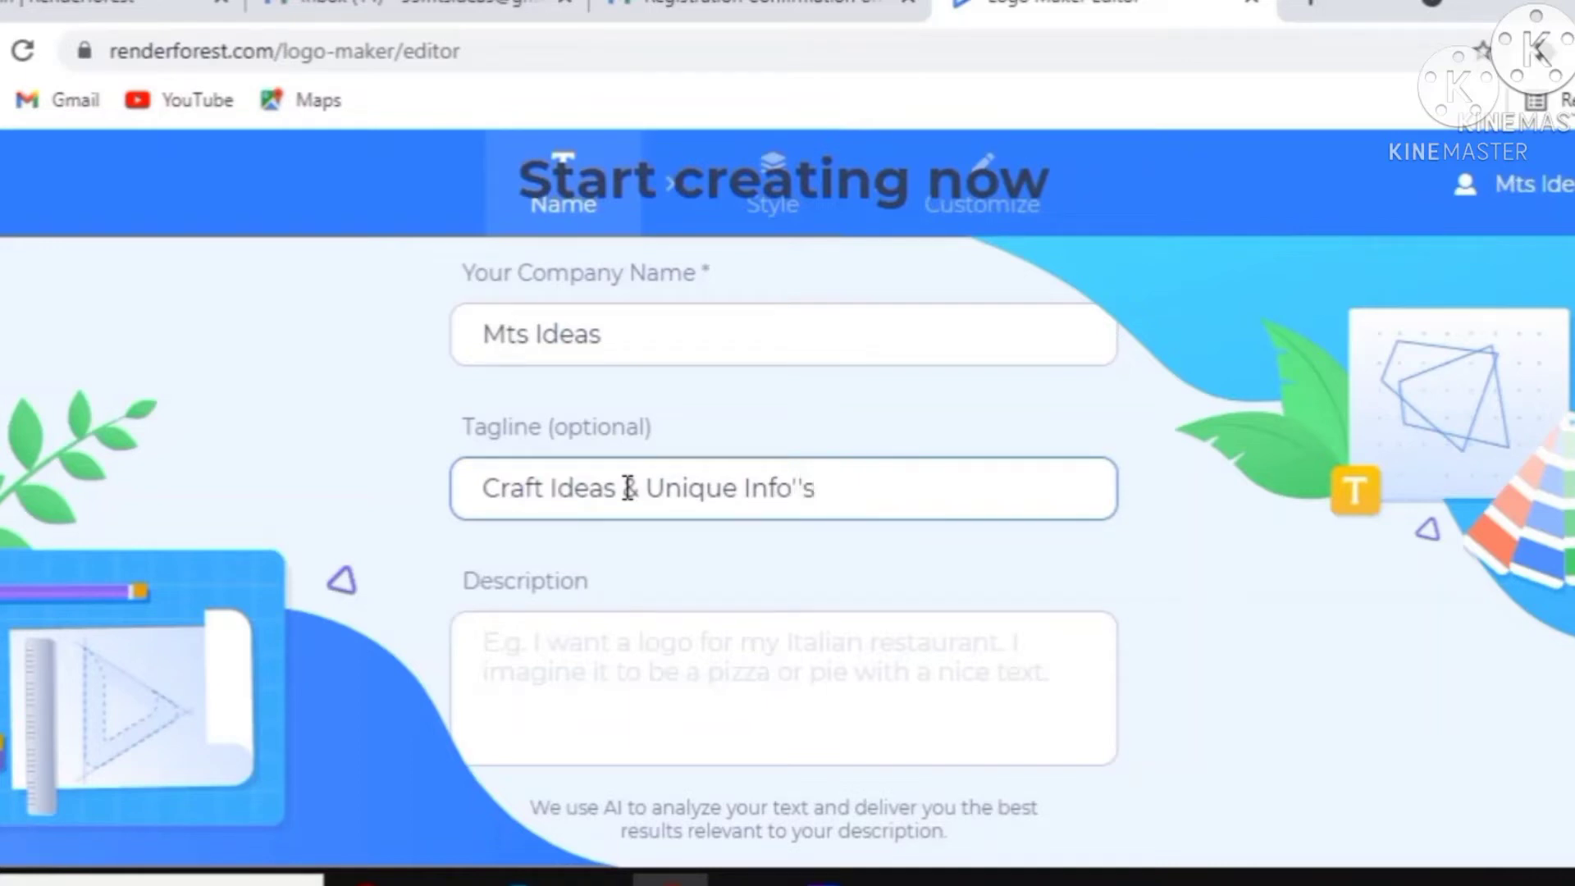
{"action": "left_click", "coordinate": [680, 619]}
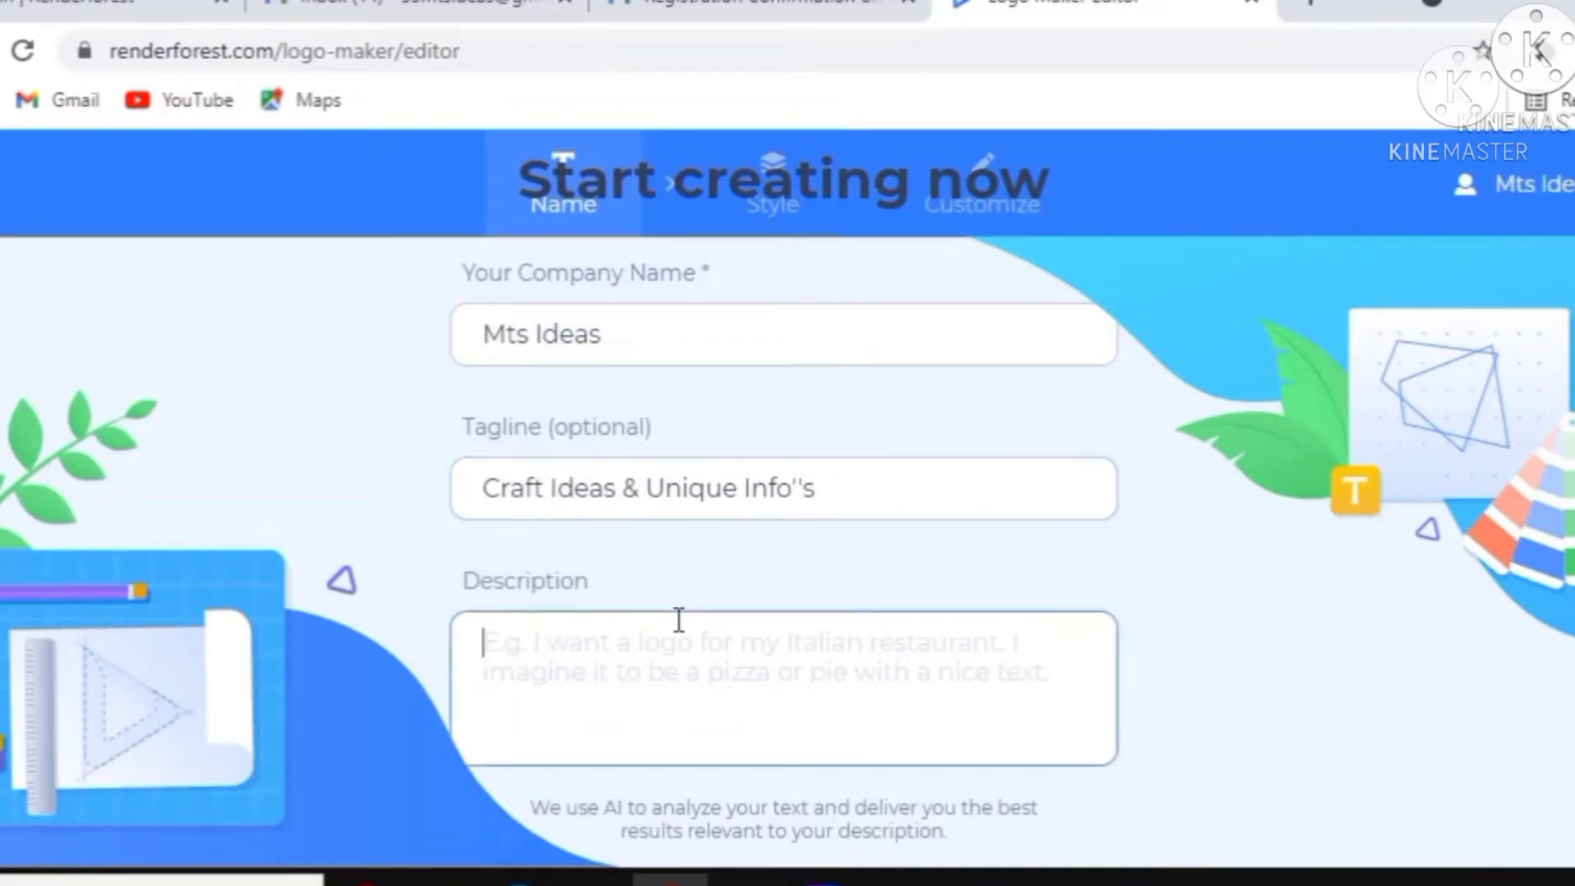
{"action": "type", "text": "I"}
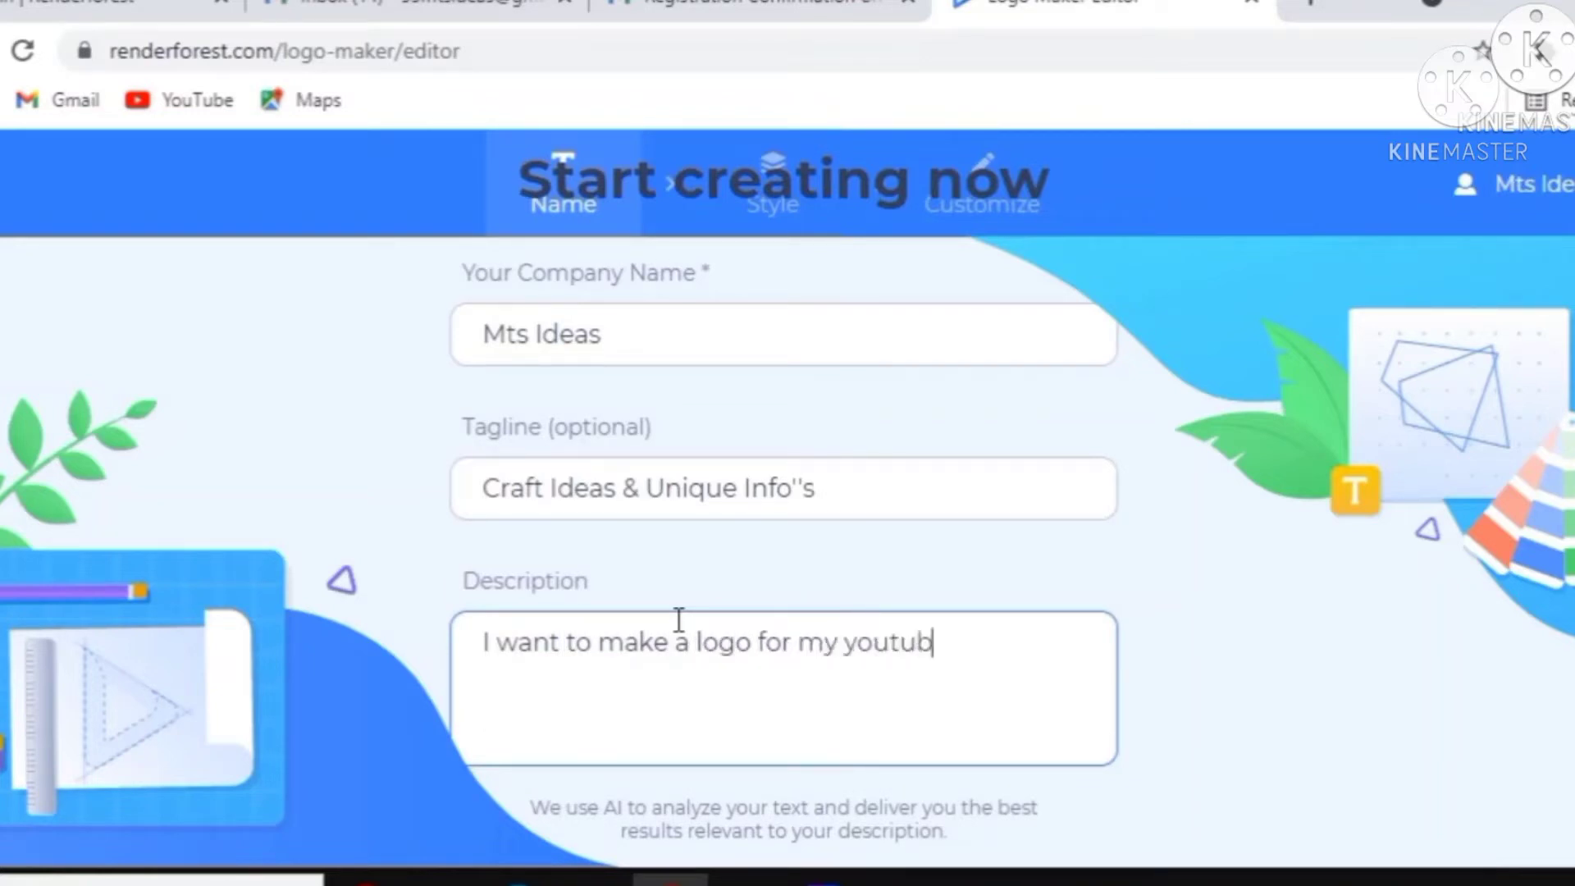
{"action": "type", "text": "want to make a logo for my youtube channel"}
{"action": "scroll", "coordinate": [679, 622], "scroll_direction": "down", "scroll_amount": 2}
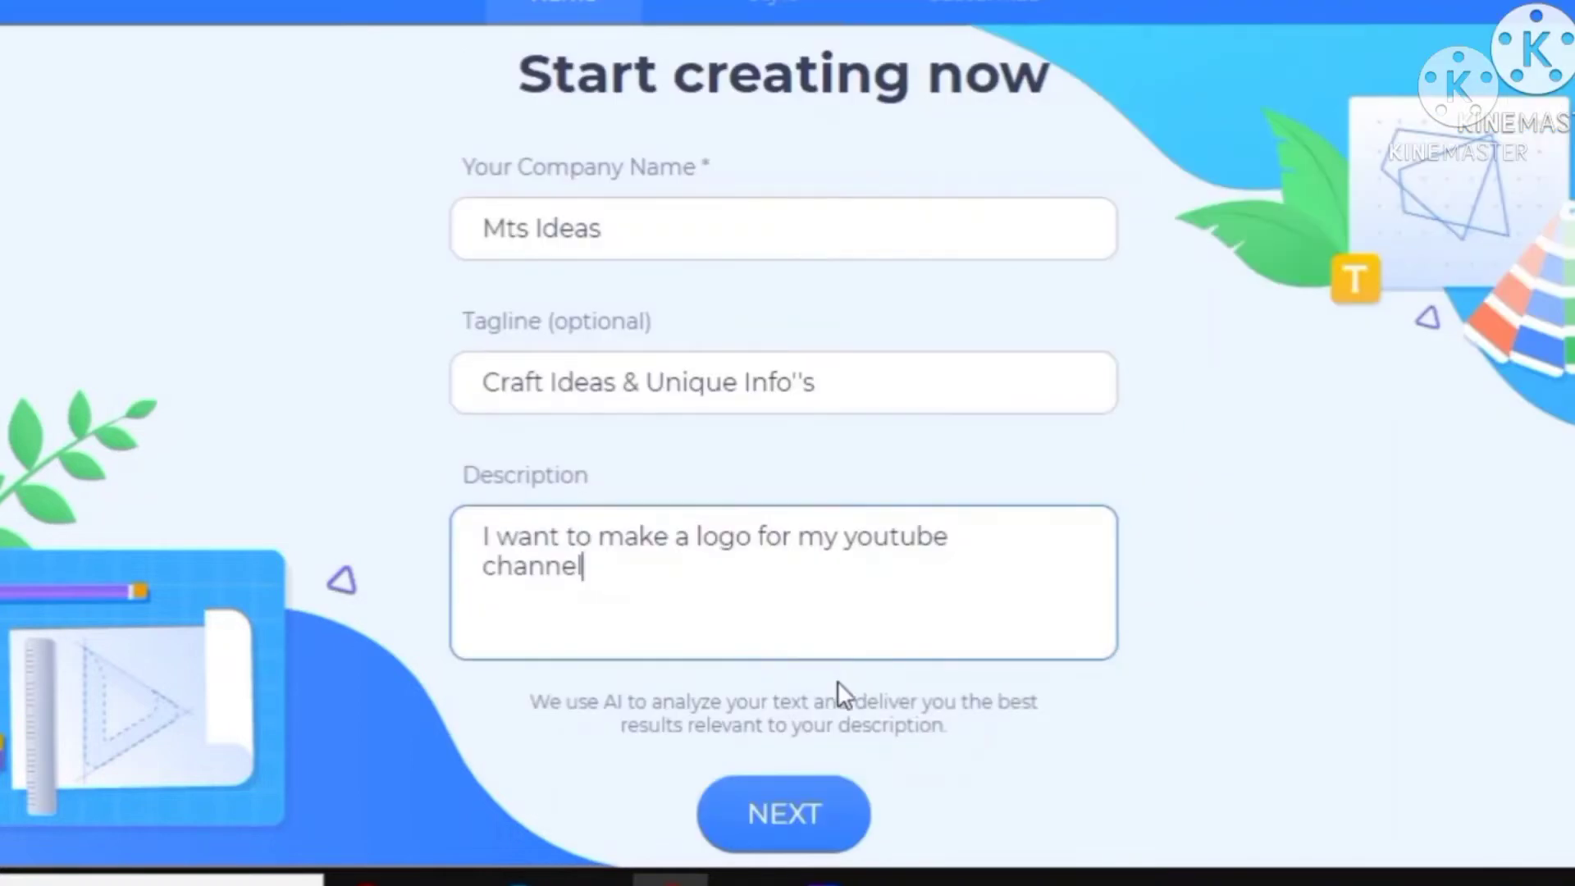
{"action": "left_click", "coordinate": [821, 820]}
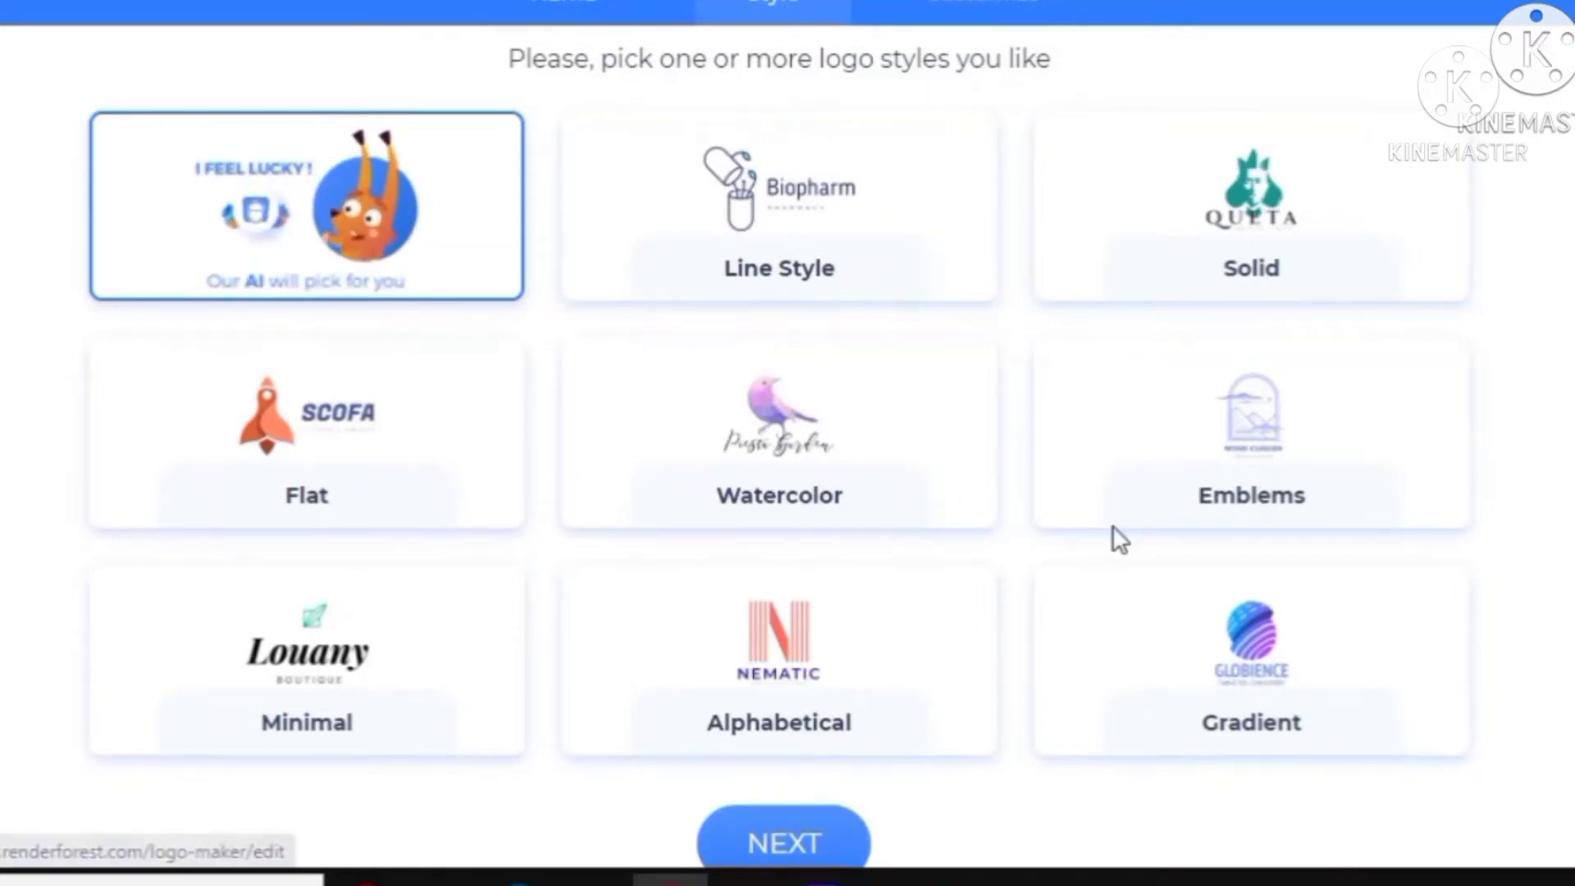
- Choose the Solid, Watercolor and Alphabetical logo styles and continue to the customization stage
{"action": "left_click", "coordinate": [1244, 274]}
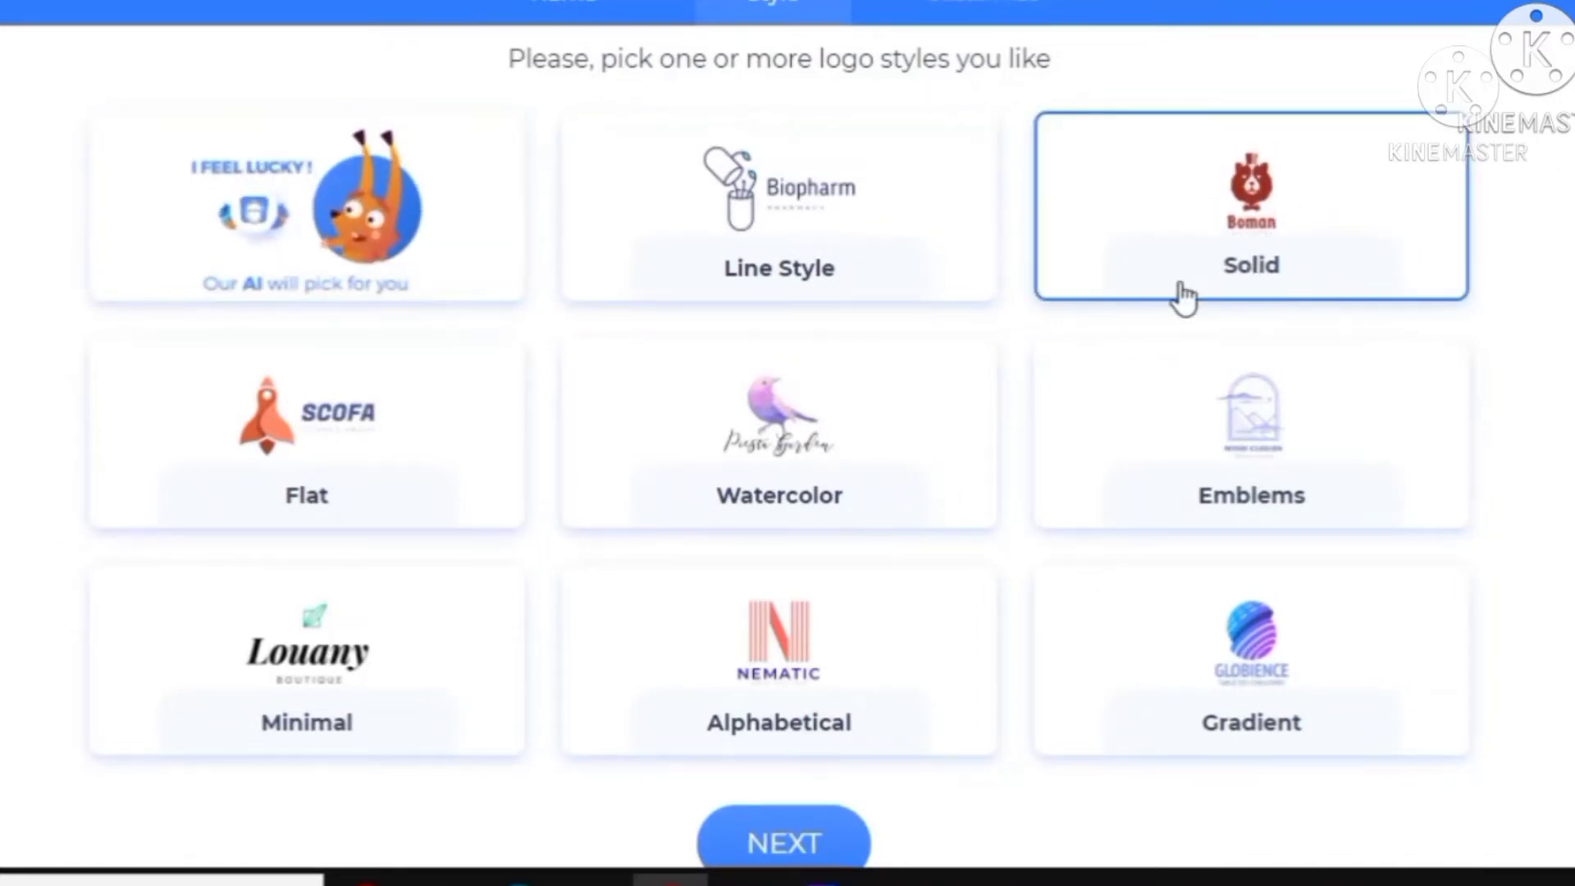
{"action": "left_click", "coordinate": [780, 490]}
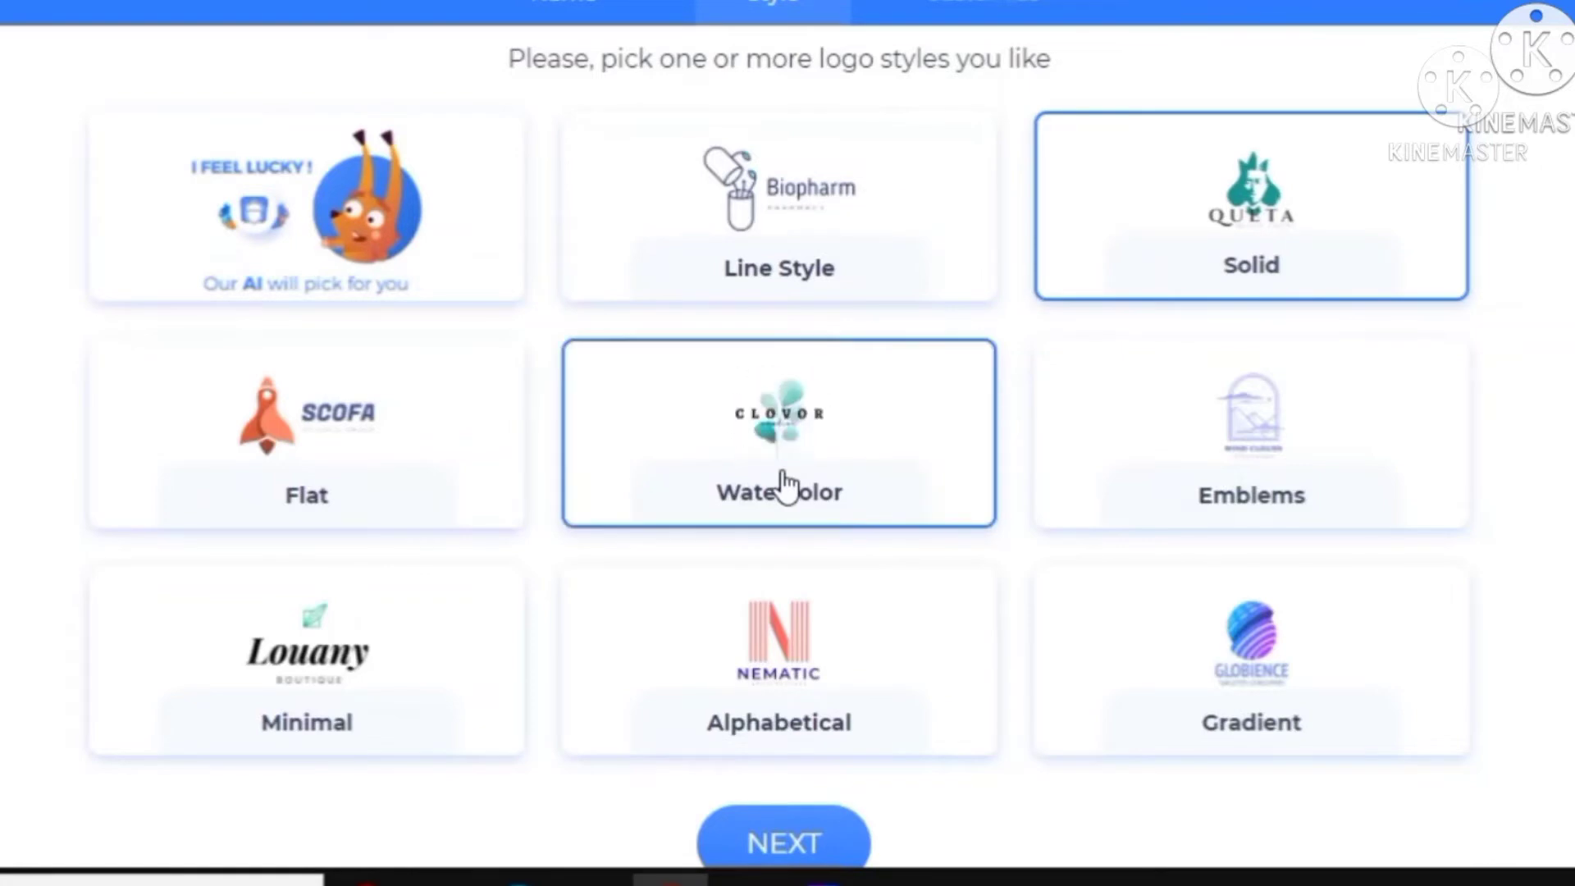
{"action": "left_click", "coordinate": [308, 442]}
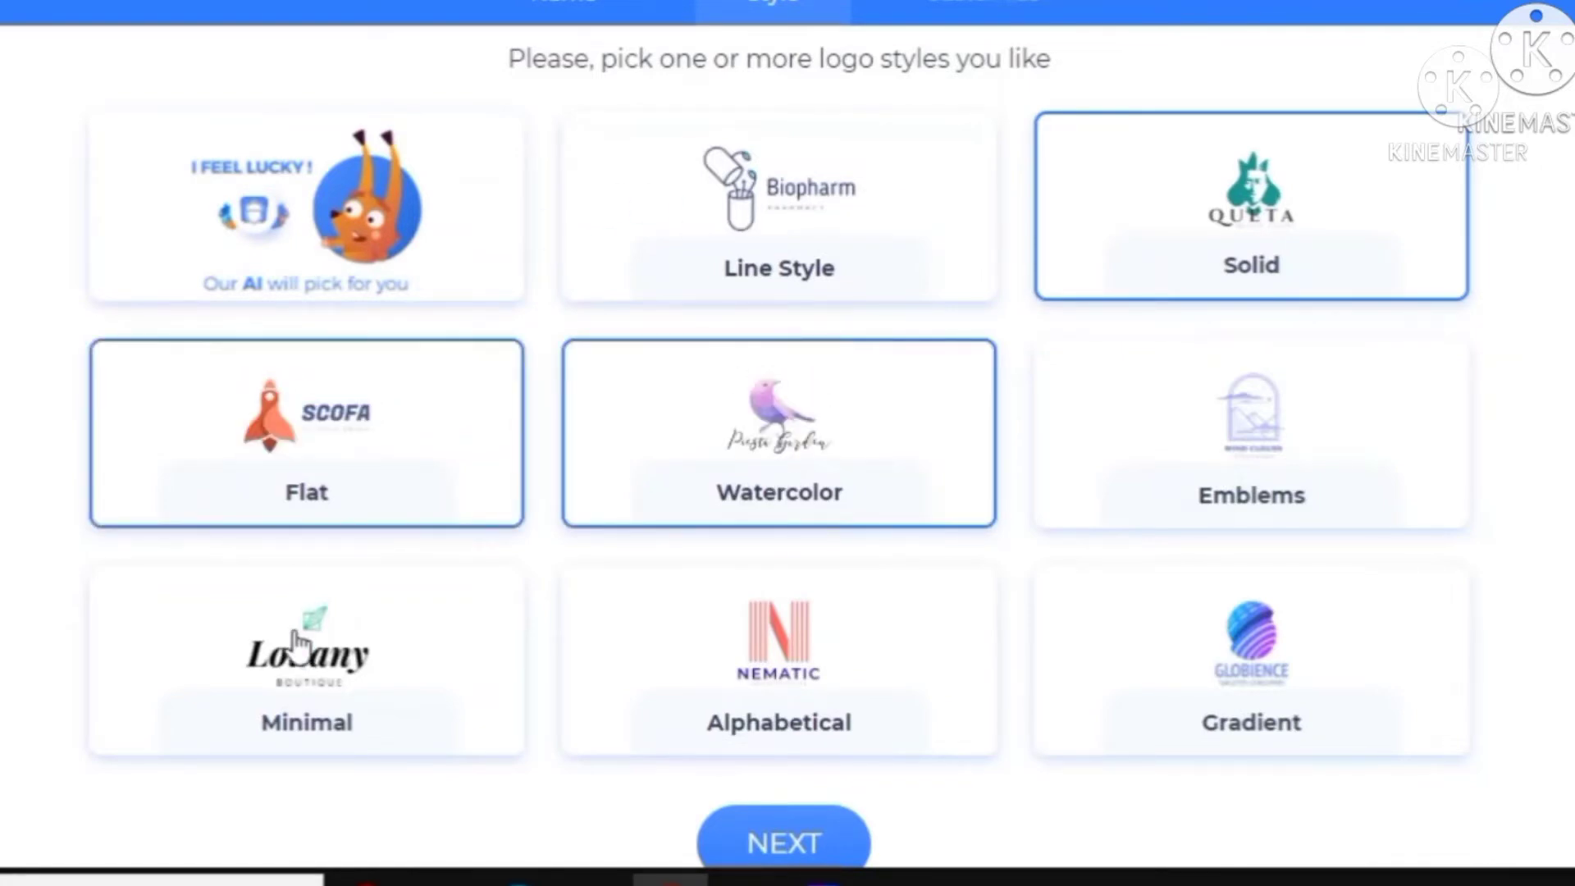
{"action": "left_click", "coordinate": [414, 661]}
{"action": "left_click", "coordinate": [714, 678]}
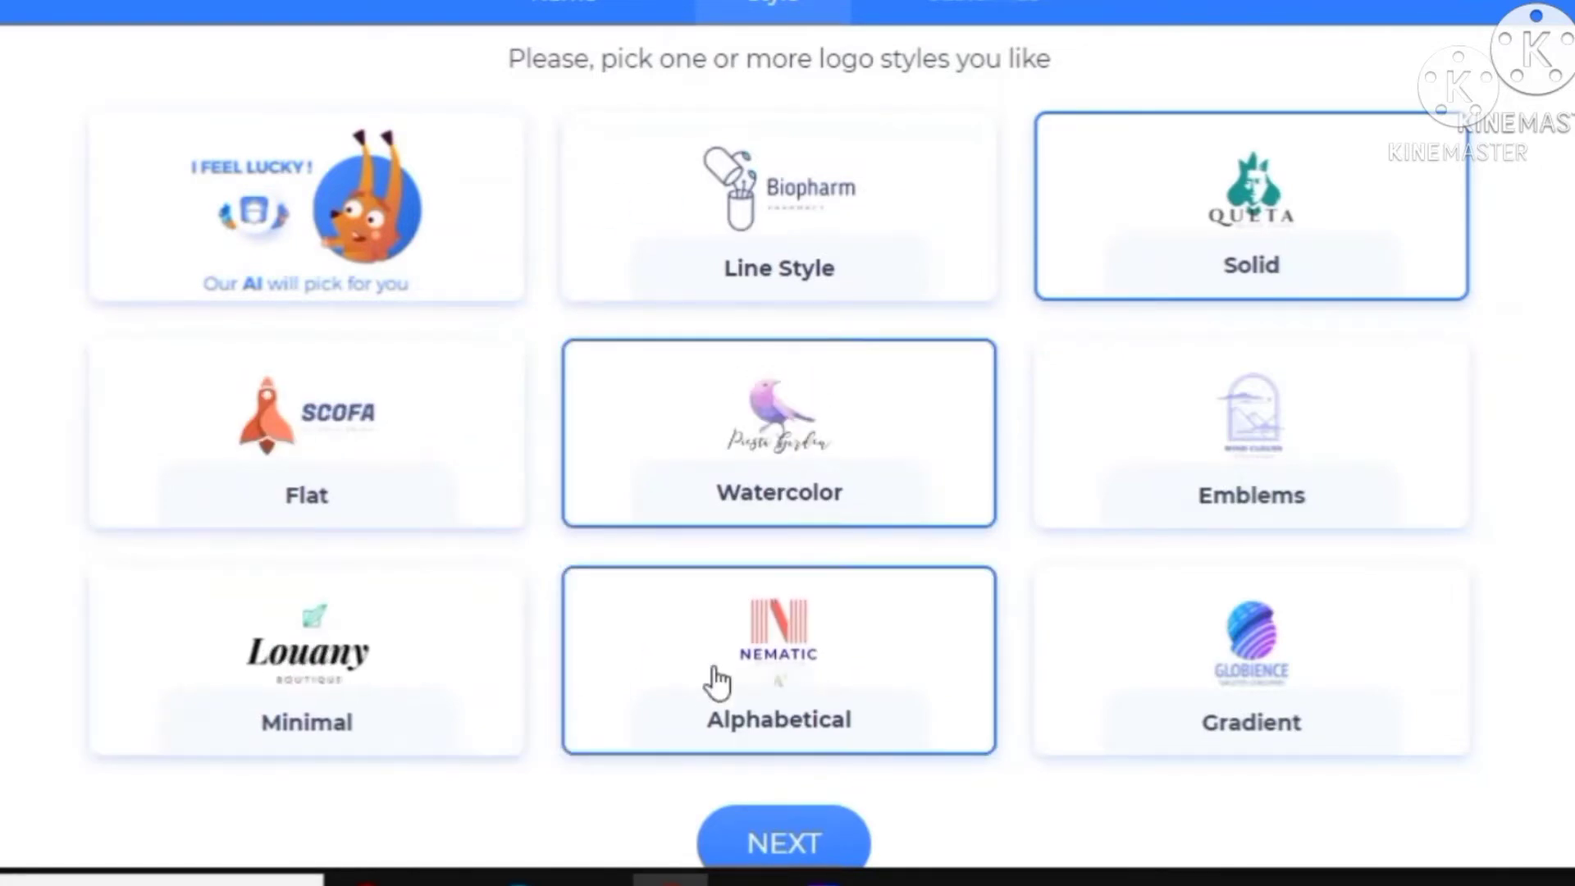
{"action": "left_click", "coordinate": [779, 844]}
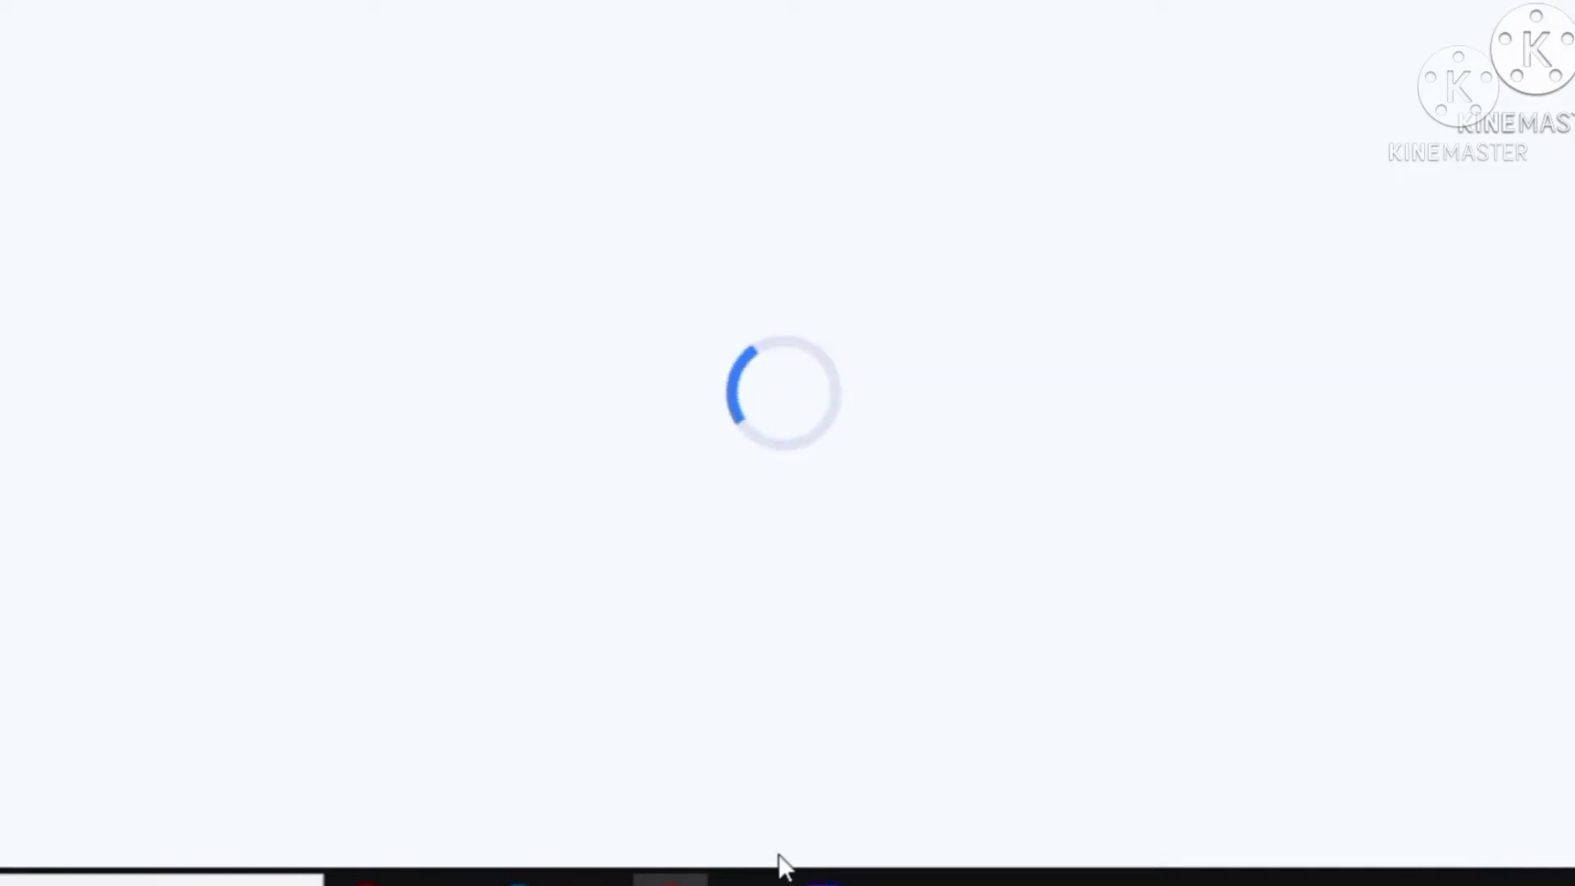
- Browse the generated logo suggestions and select the green leafy M design with Mts Ideas centred beneath it
{"action": "scroll", "coordinate": [324, 557], "scroll_direction": "down", "scroll_amount": 3}
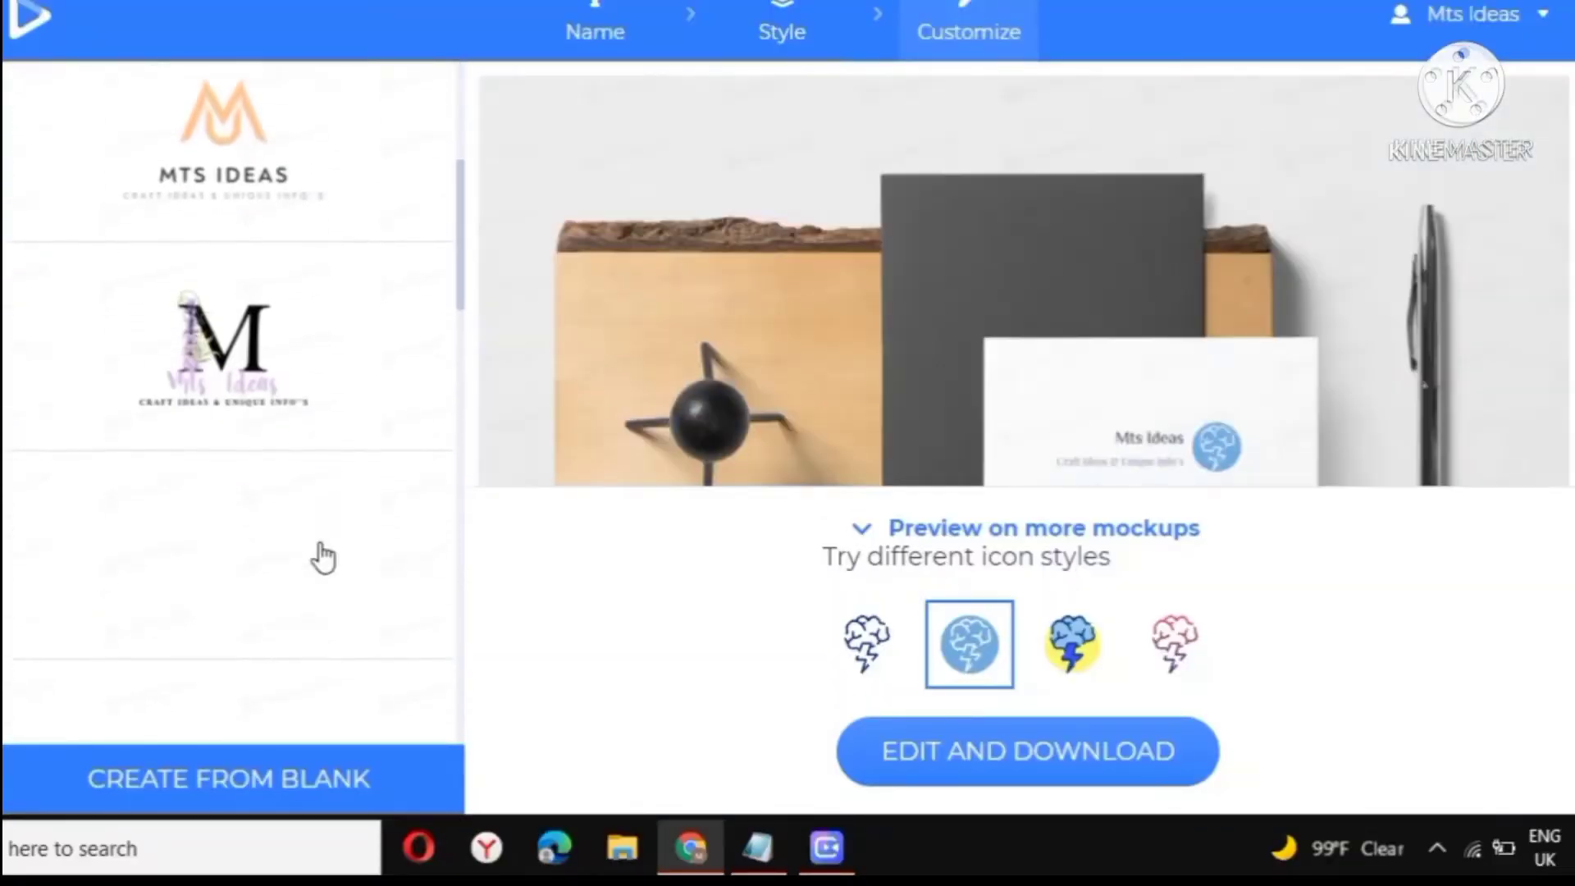
{"action": "scroll", "coordinate": [324, 558], "scroll_direction": "down", "scroll_amount": 8}
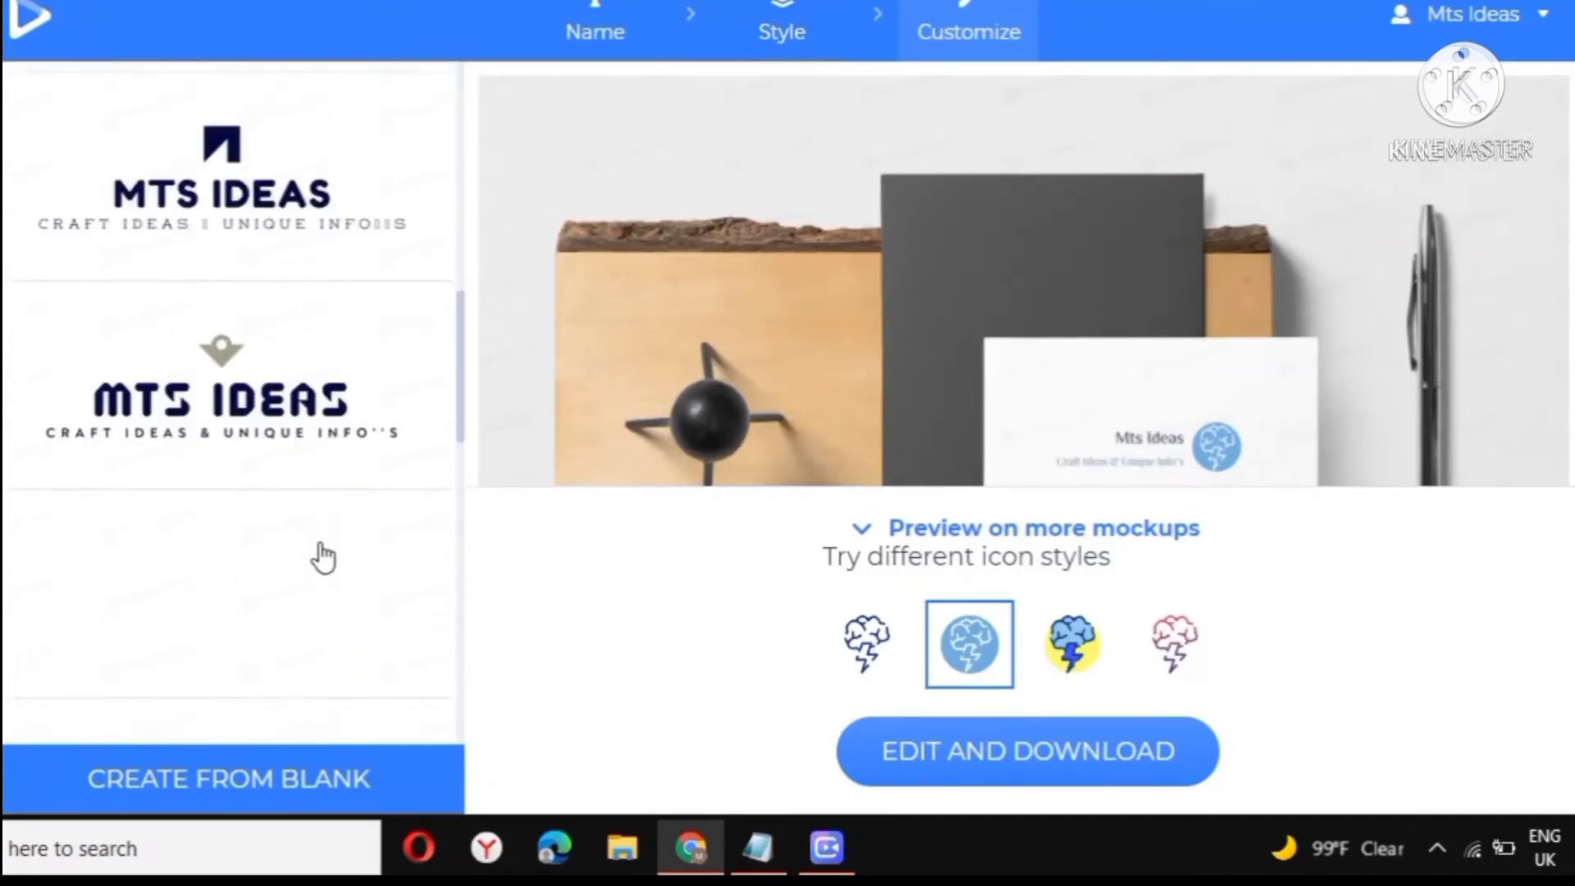
{"action": "scroll", "coordinate": [324, 557], "scroll_direction": "down", "scroll_amount": 10}
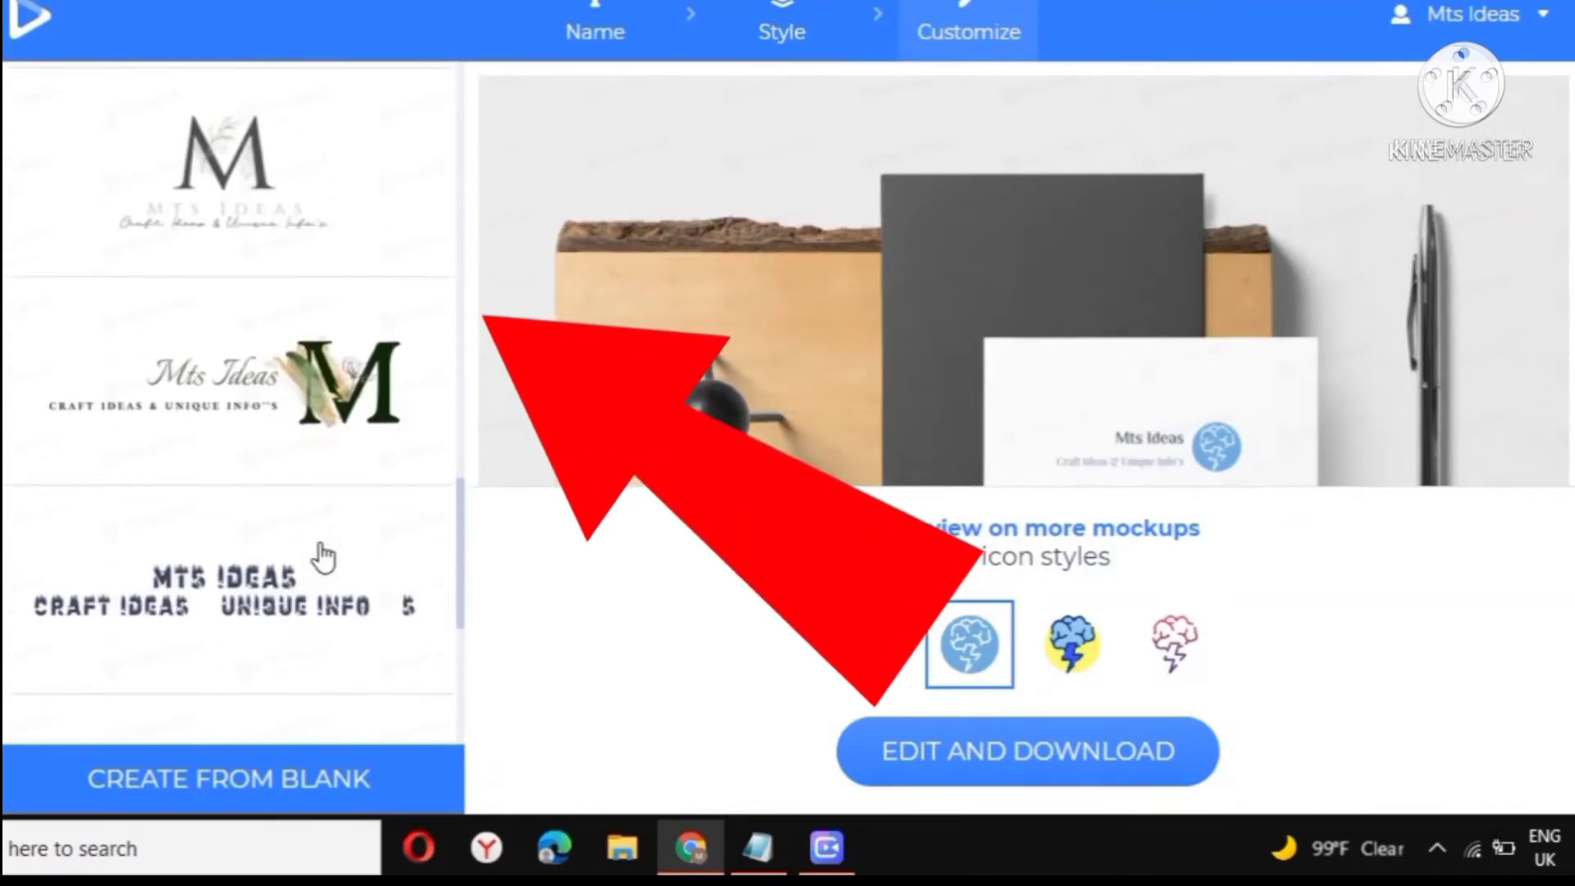
{"action": "scroll", "coordinate": [324, 558], "scroll_direction": "down", "scroll_amount": 4}
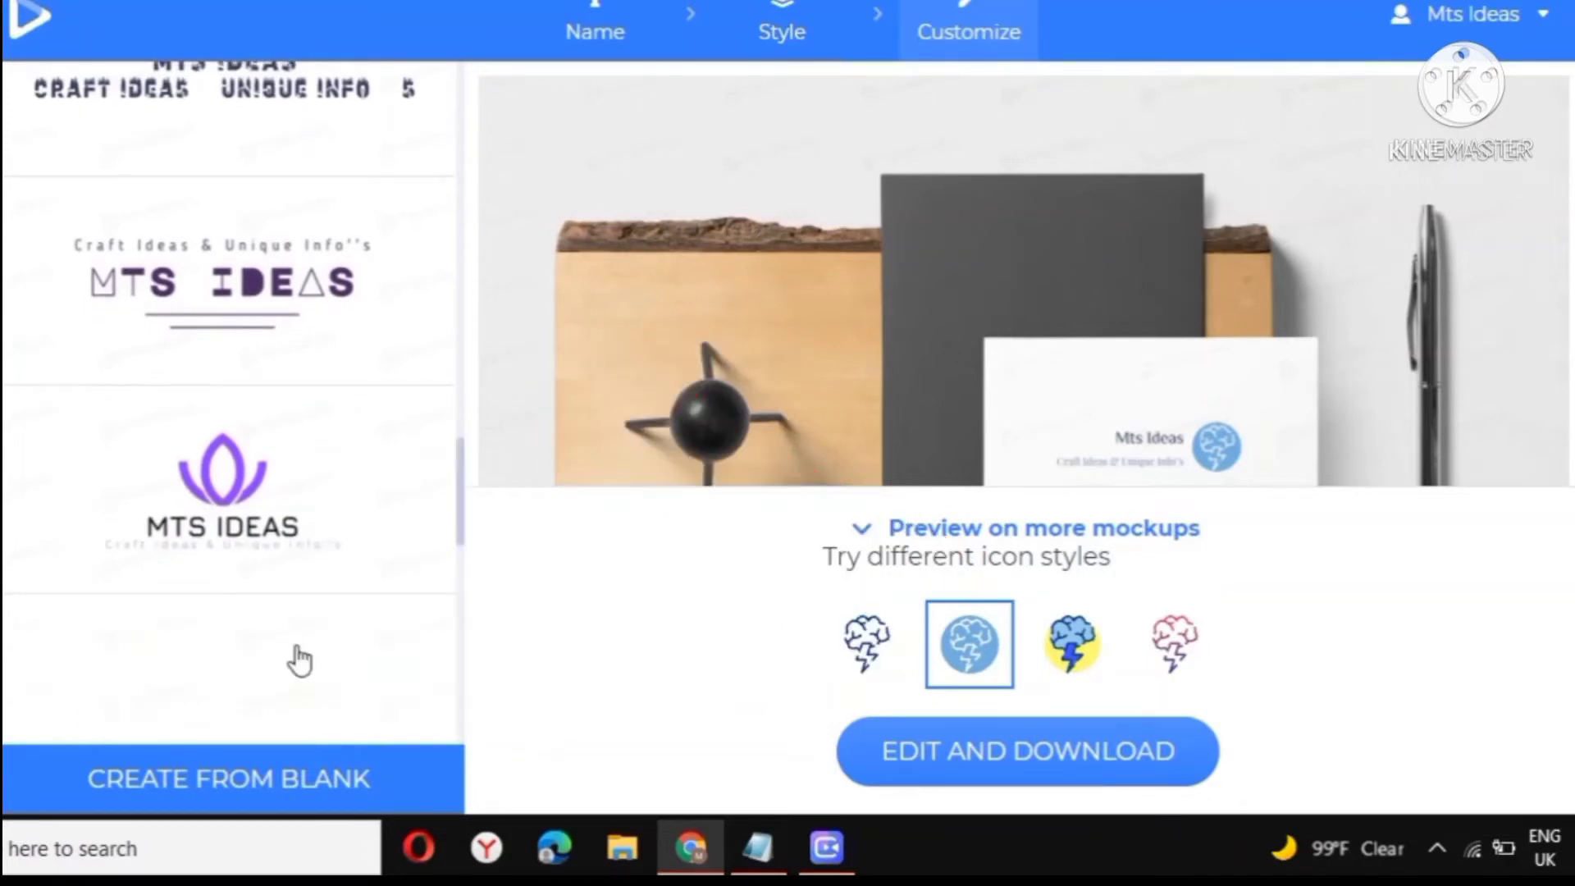
{"action": "scroll", "coordinate": [299, 661], "scroll_direction": "down", "scroll_amount": 8}
{"action": "scroll", "coordinate": [139, 650], "scroll_direction": "down", "scroll_amount": 3}
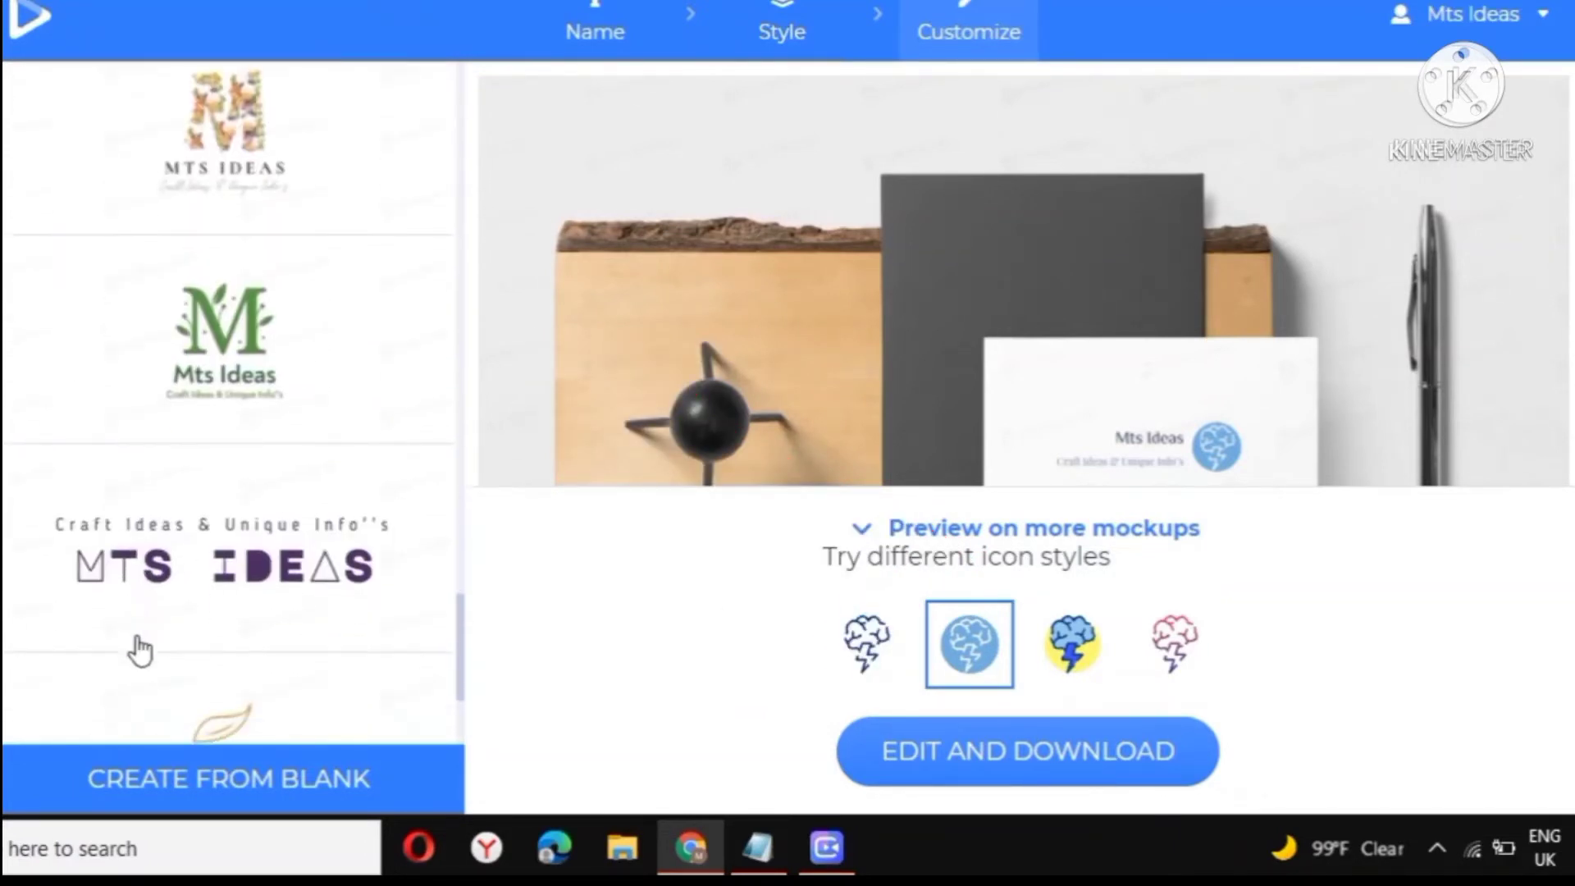
{"action": "left_click", "coordinate": [226, 337]}
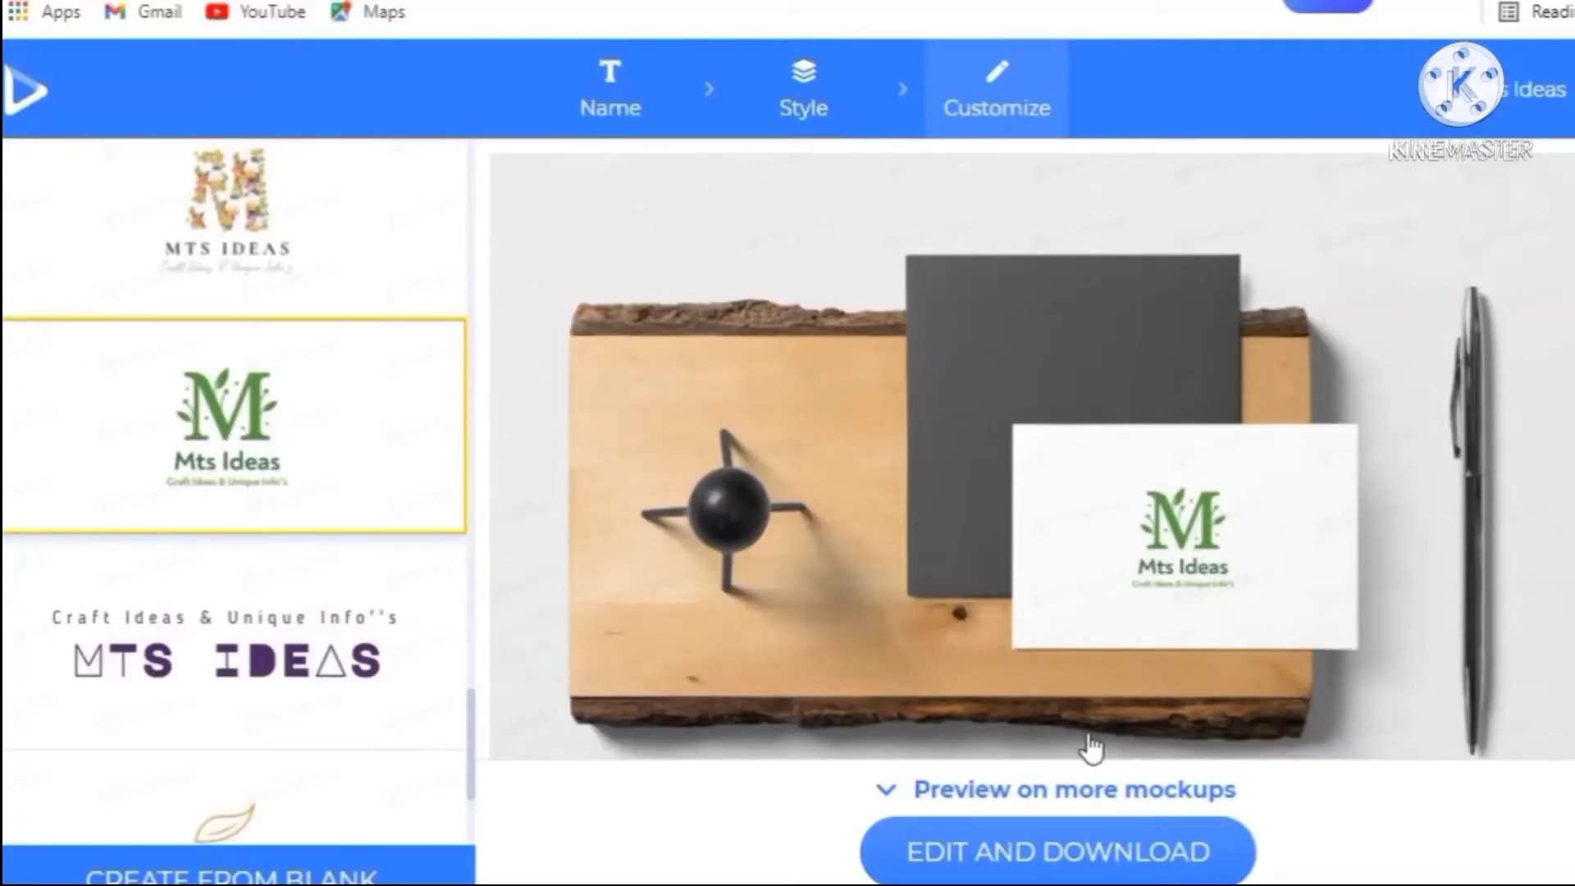
- Look through the mockups of the green leafy M logo and open the logo for editing
{"action": "scroll", "coordinate": [1091, 747], "scroll_direction": "down", "scroll_amount": 6}
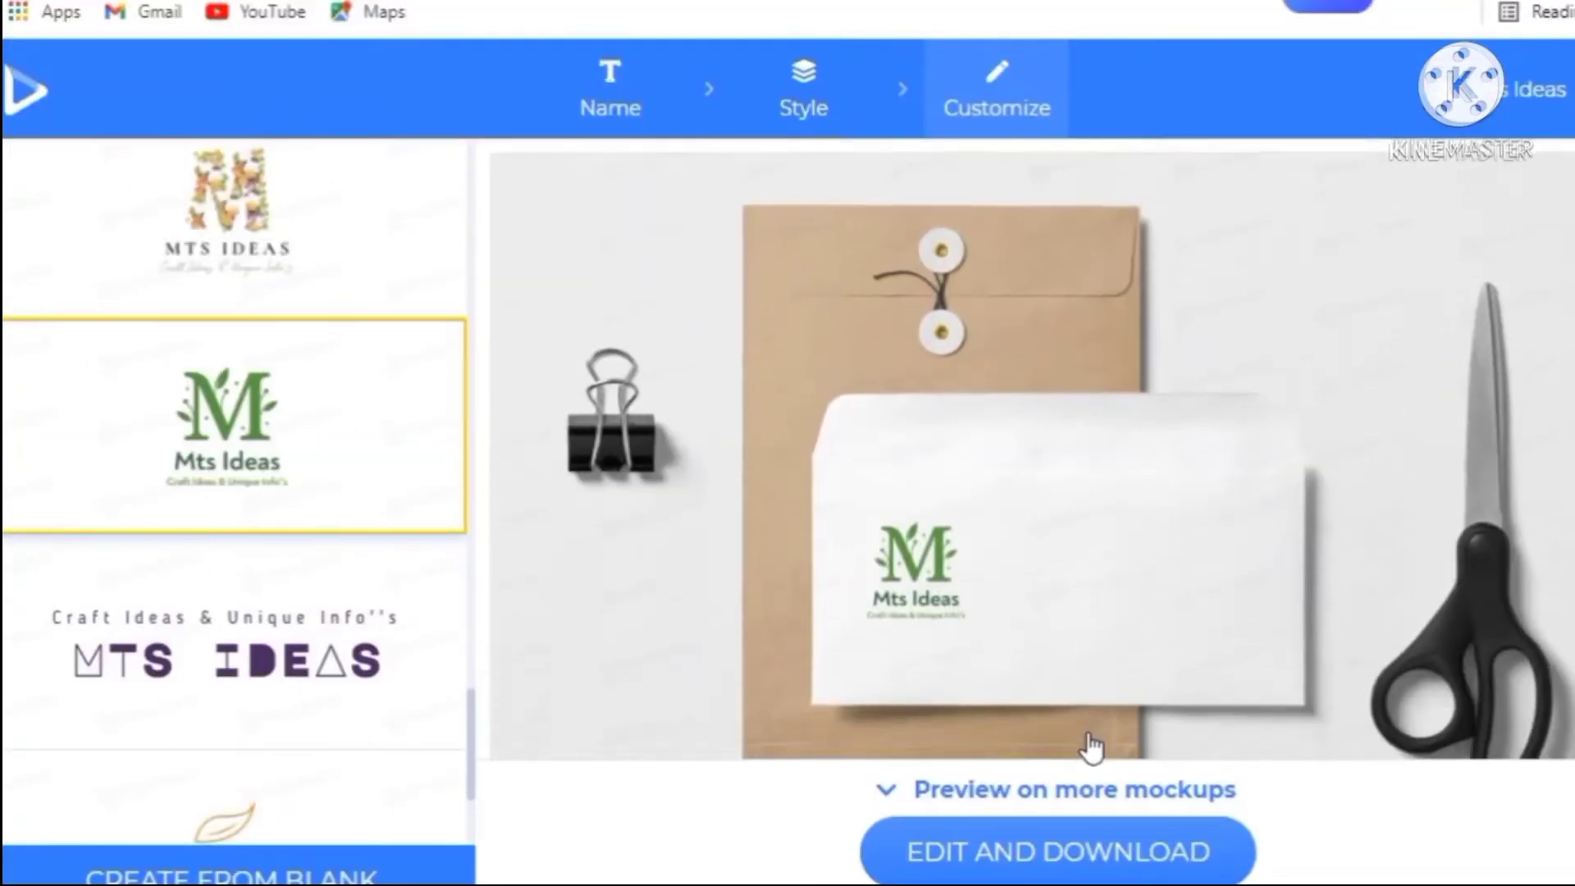
{"action": "scroll", "coordinate": [1091, 746], "scroll_direction": "down", "scroll_amount": 10}
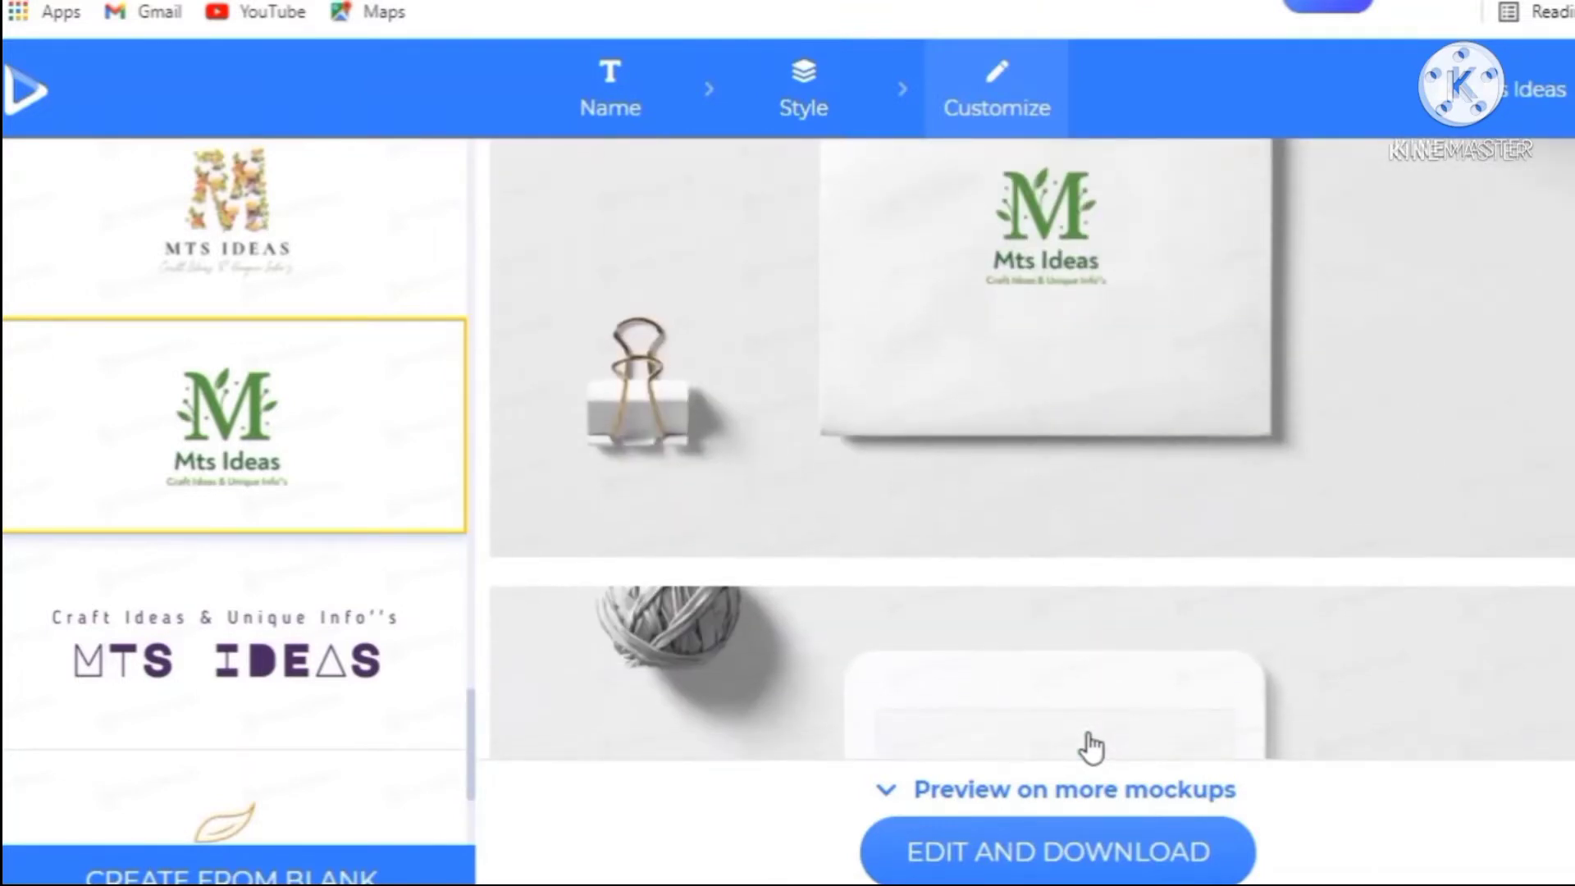
{"action": "scroll", "coordinate": [1091, 746], "scroll_direction": "down", "scroll_amount": 5}
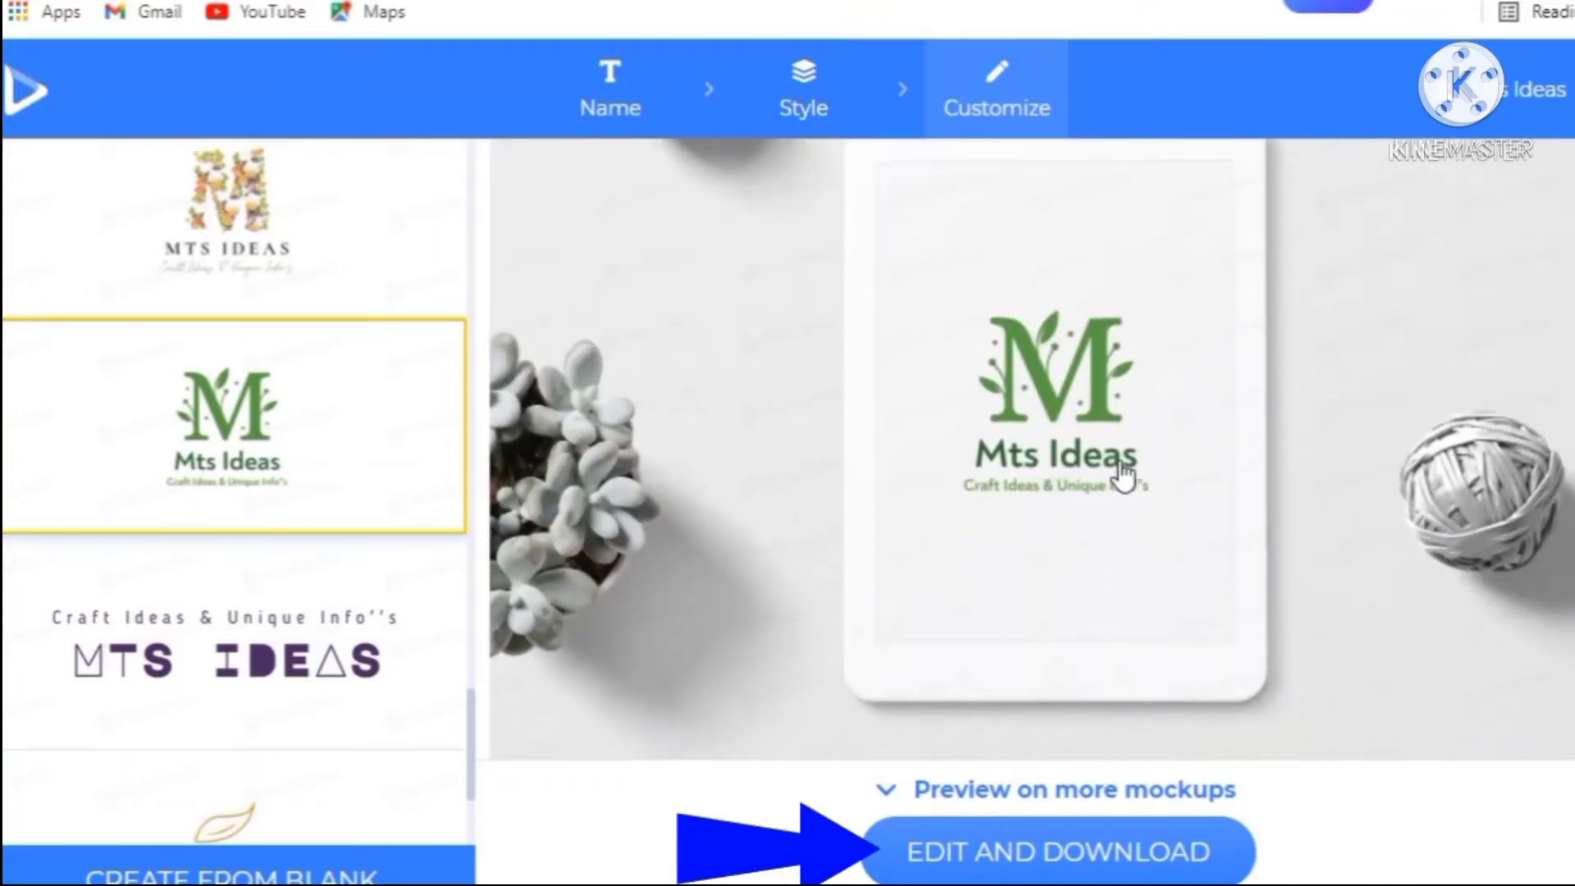
{"action": "scroll", "coordinate": [1124, 476], "scroll_direction": "down", "scroll_amount": 1}
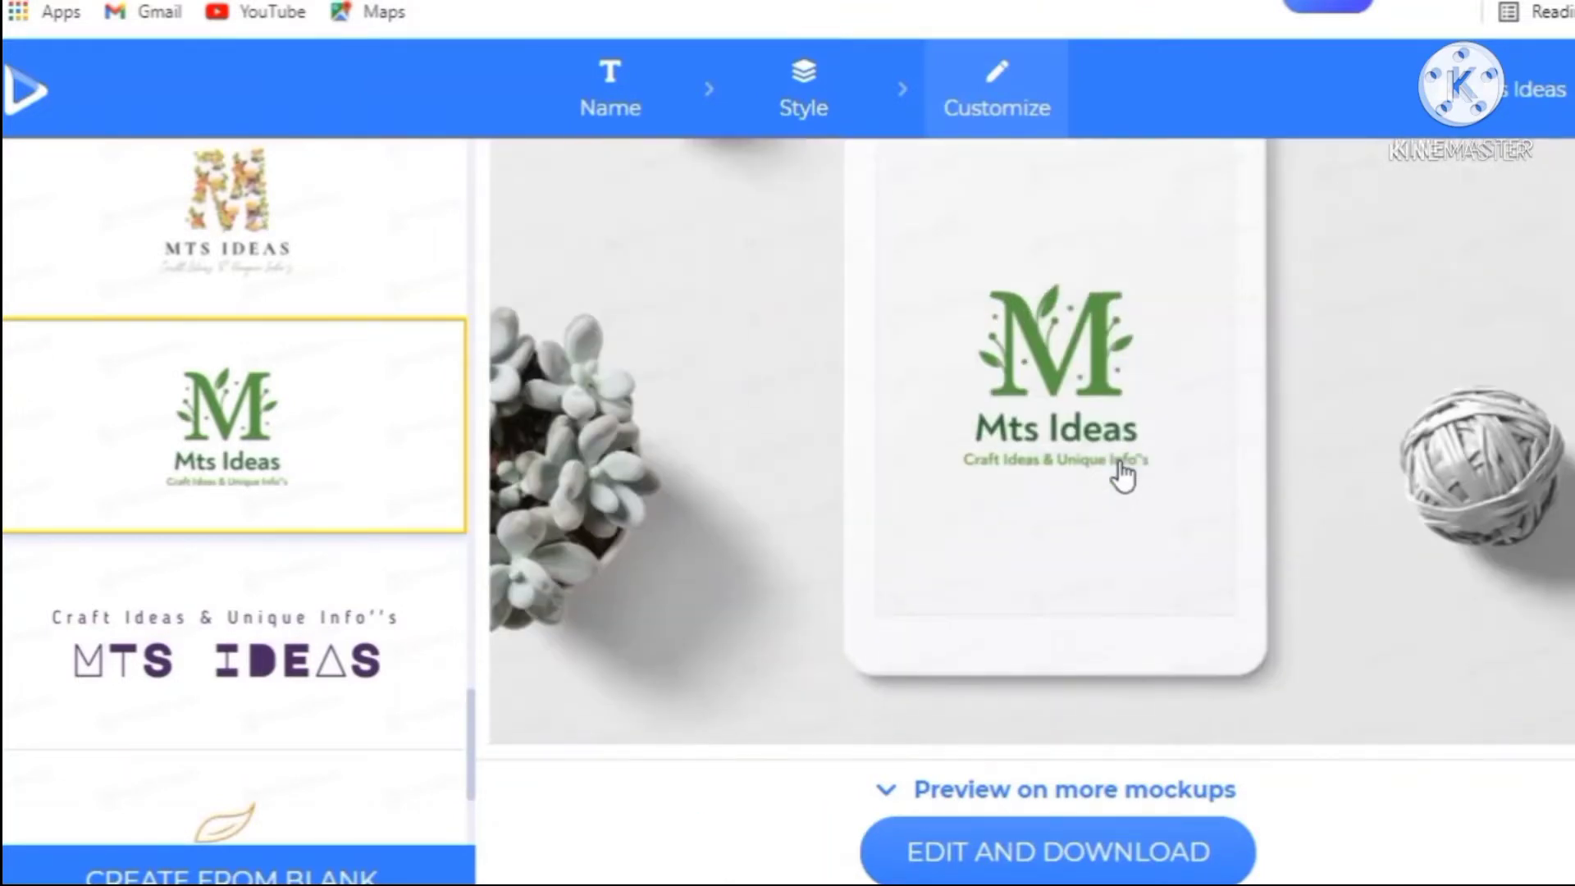
{"action": "left_click", "coordinate": [1083, 840]}
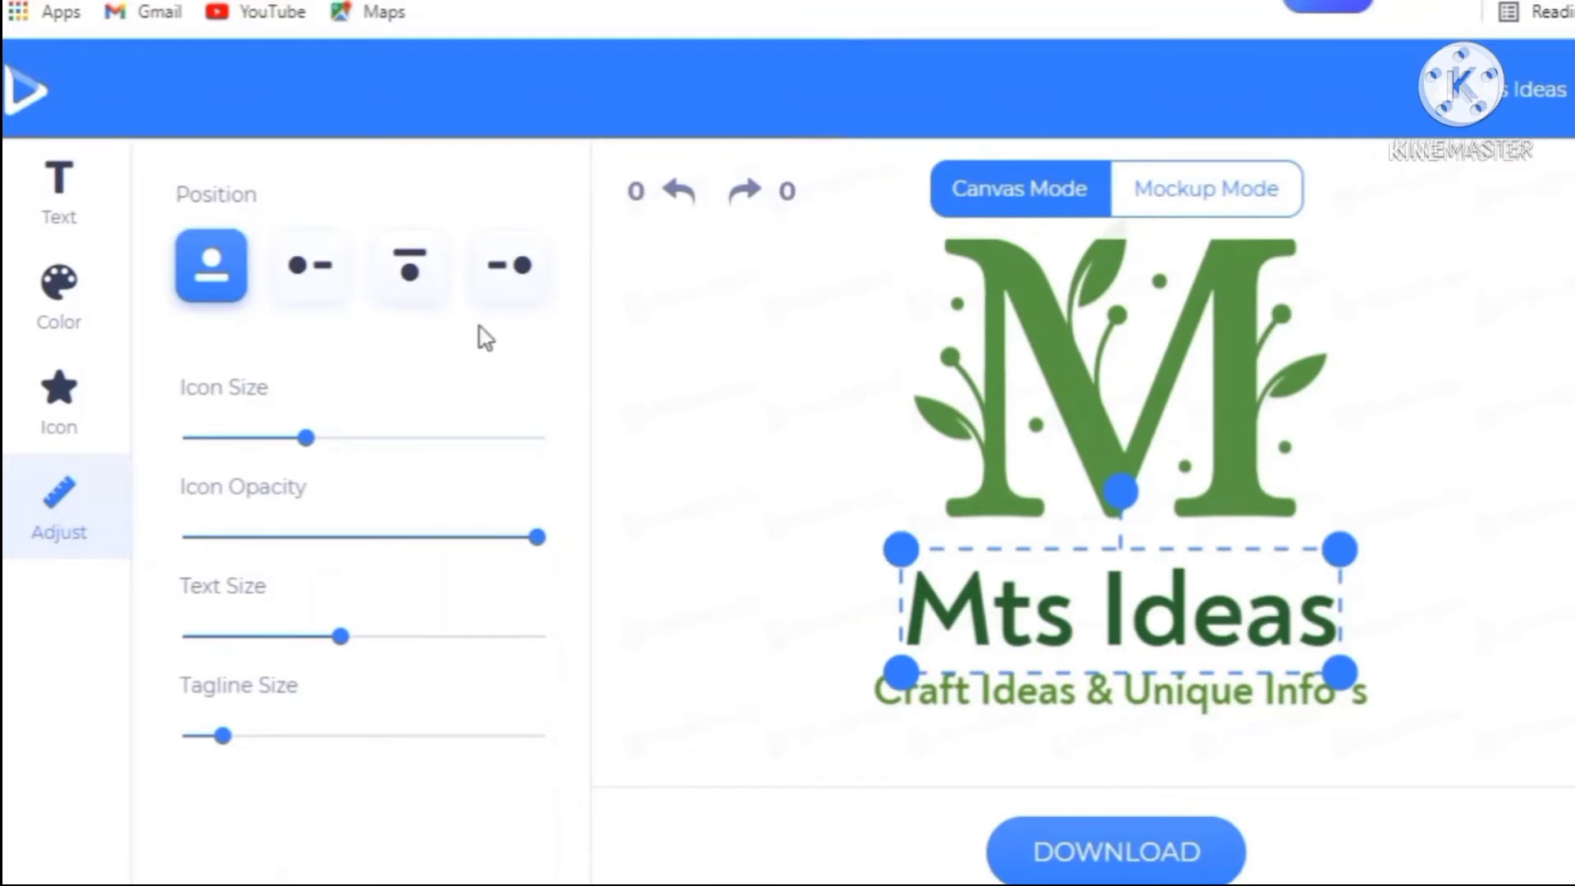
- Try the icon positions beside and below the text and return to the layout with the icon above
{"action": "left_click", "coordinate": [318, 295]}
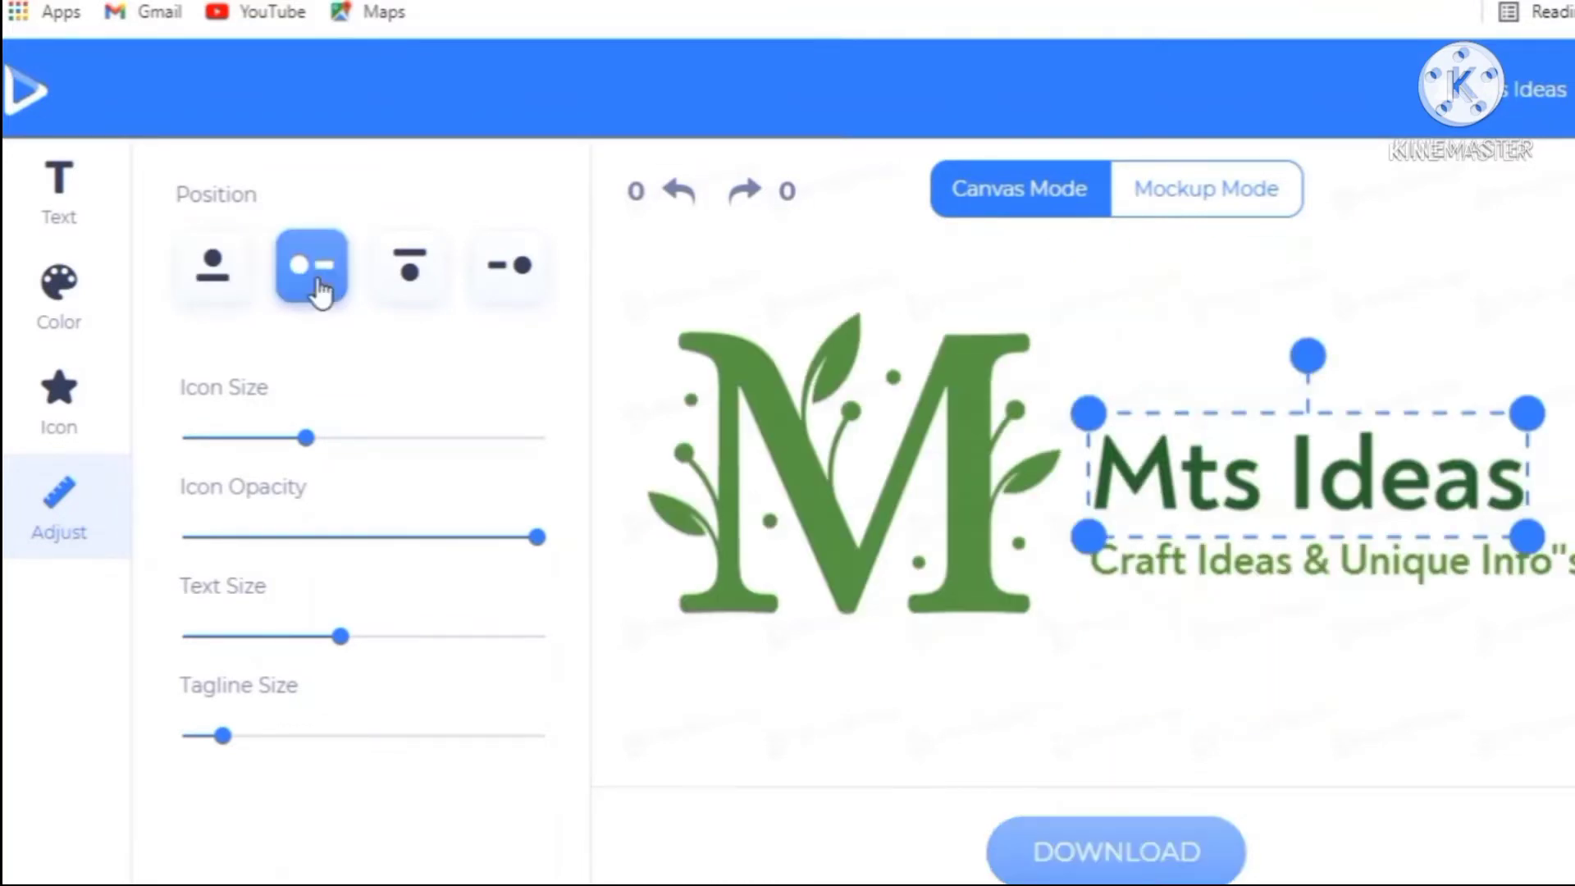
{"action": "left_click", "coordinate": [411, 282]}
{"action": "left_click", "coordinate": [510, 275]}
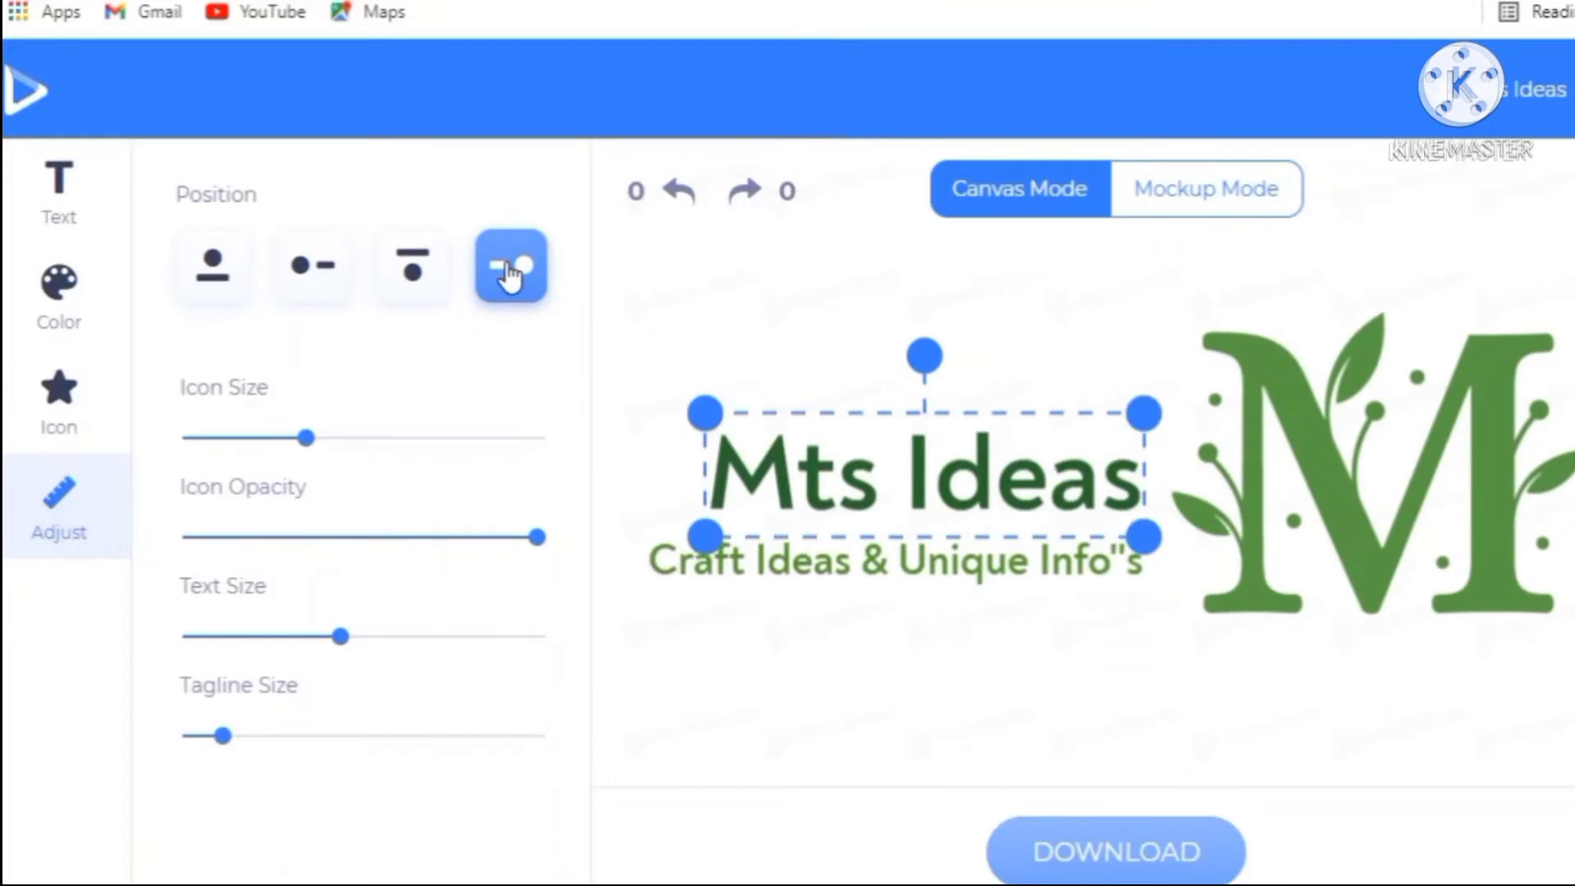
{"action": "left_click", "coordinate": [212, 267]}
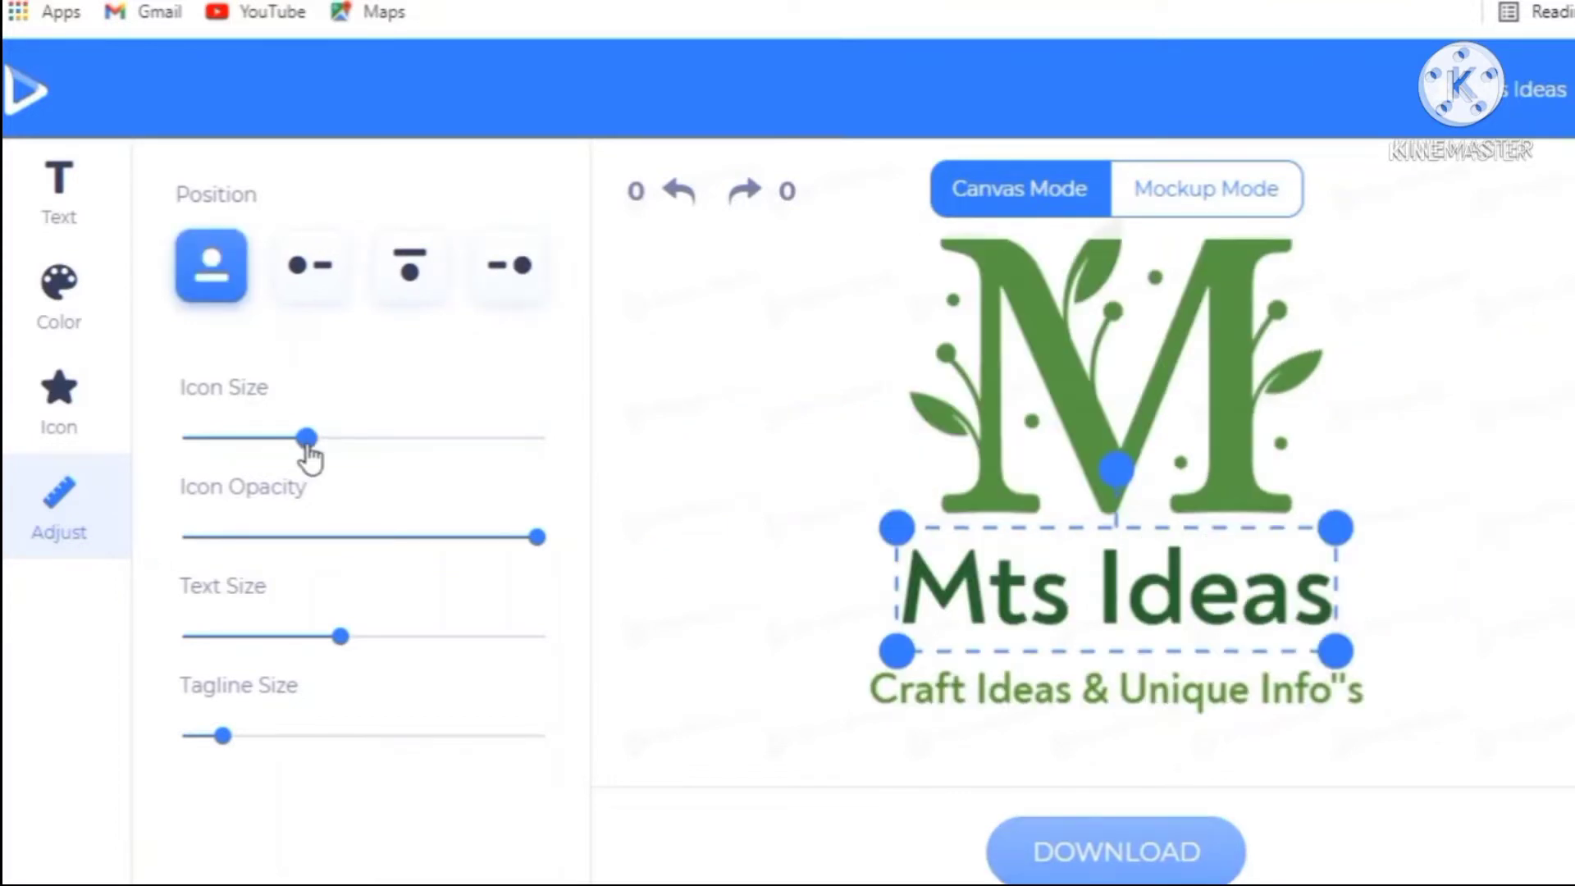
- Make the icon smaller and the brand name and tagline larger, and preview the adjusted logo on a mockup
{"action": "left_click_drag", "start_coordinate": [310, 459], "coordinate": [274, 455]}
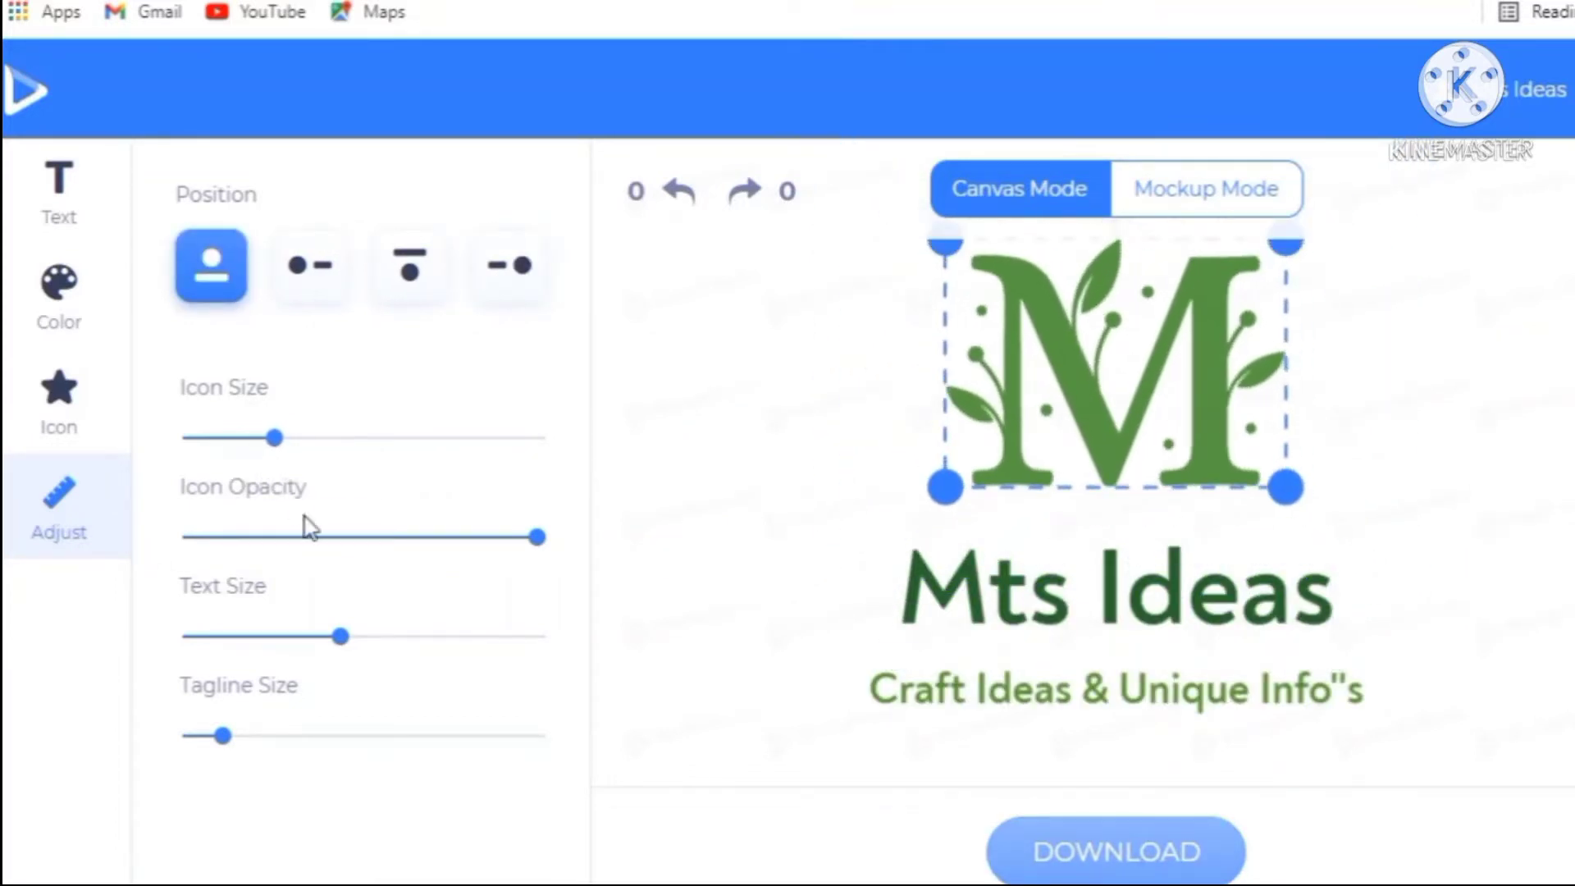
{"action": "left_click_drag", "start_coordinate": [425, 556], "coordinate": [734, 561]}
{"action": "left_click_drag", "start_coordinate": [348, 656], "coordinate": [520, 717]}
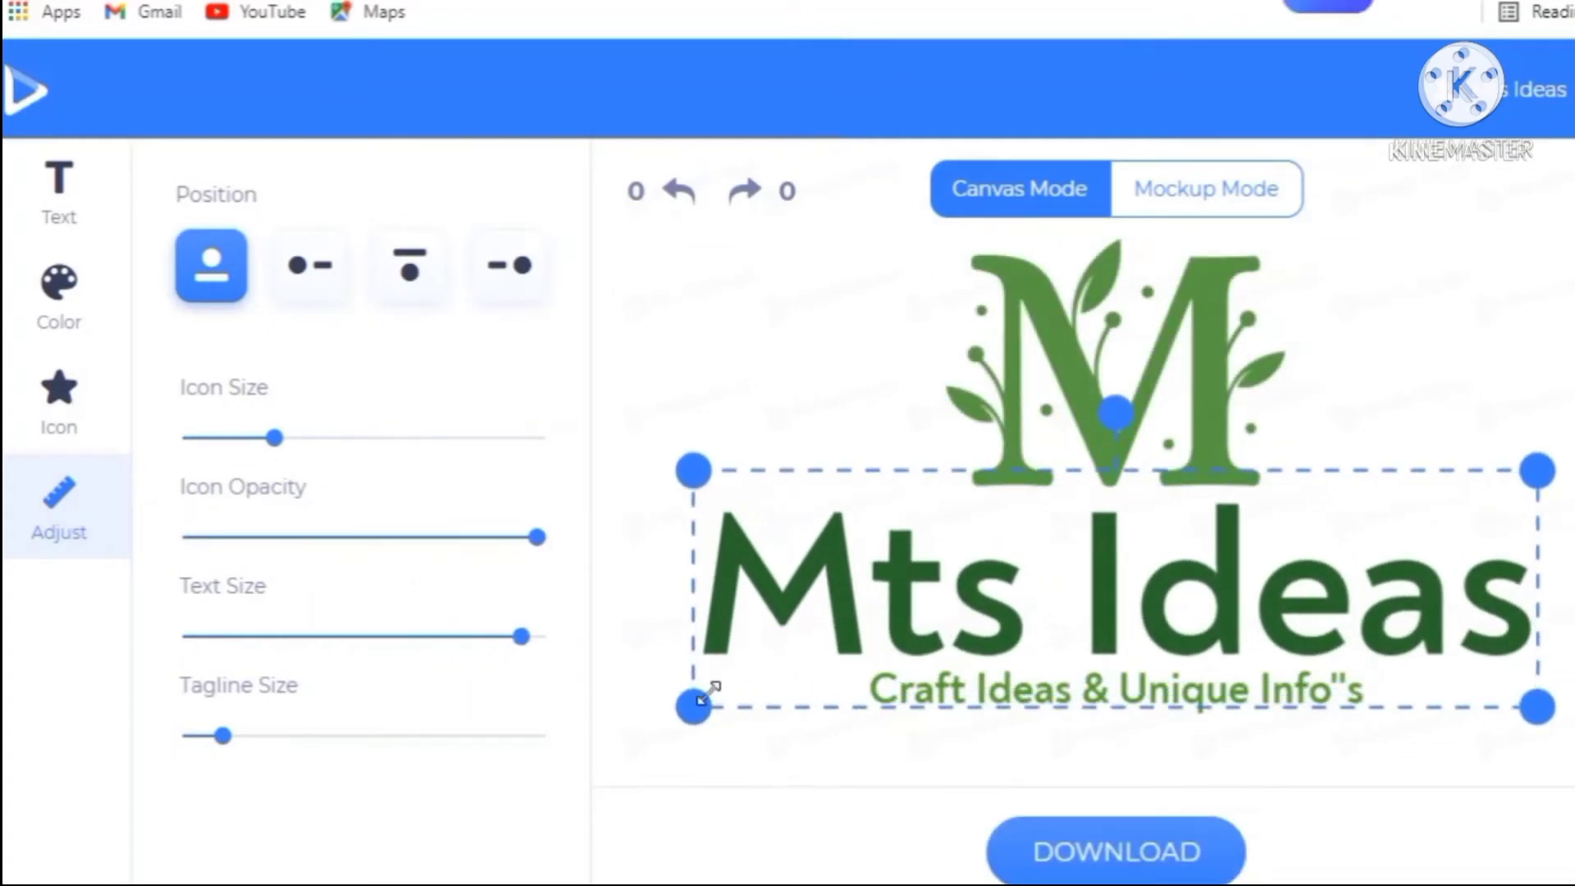
{"action": "mouse_move", "coordinate": [255, 736]}
{"action": "left_mouse_down"}
{"action": "mouse_move", "coordinate": [366, 771]}
{"action": "mouse_move", "coordinate": [579, 777]}
{"action": "mouse_move", "coordinate": [363, 785]}
{"action": "mouse_move", "coordinate": [285, 762]}
{"action": "mouse_move", "coordinate": [246, 719]}
{"action": "left_mouse_up"}
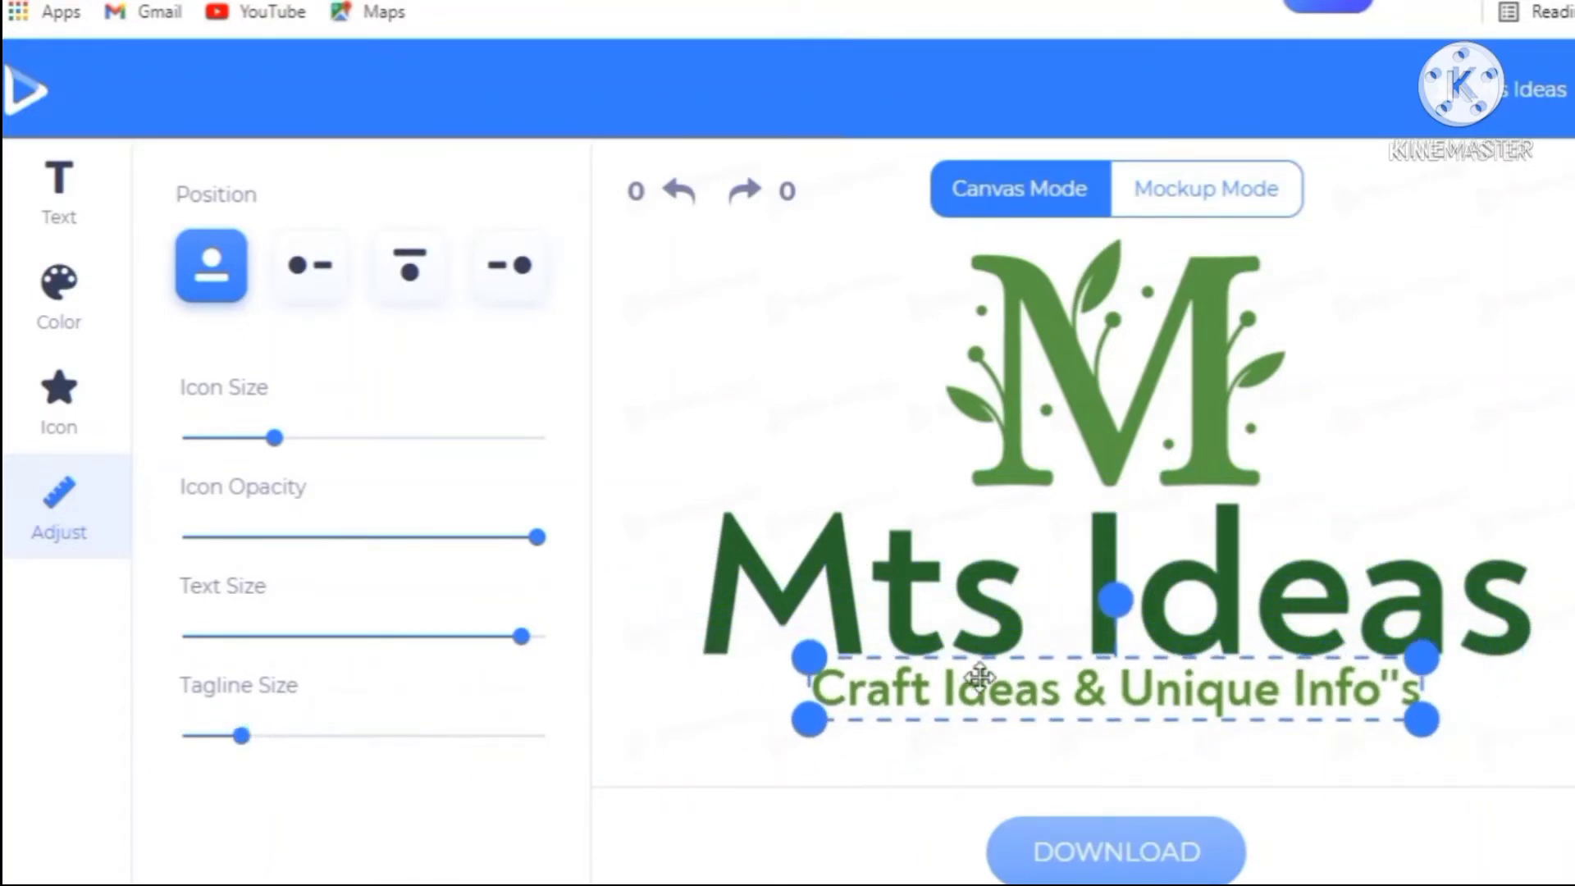
{"action": "left_click_drag", "start_coordinate": [1002, 693], "coordinate": [1006, 719]}
{"action": "left_click", "coordinate": [1204, 225]}
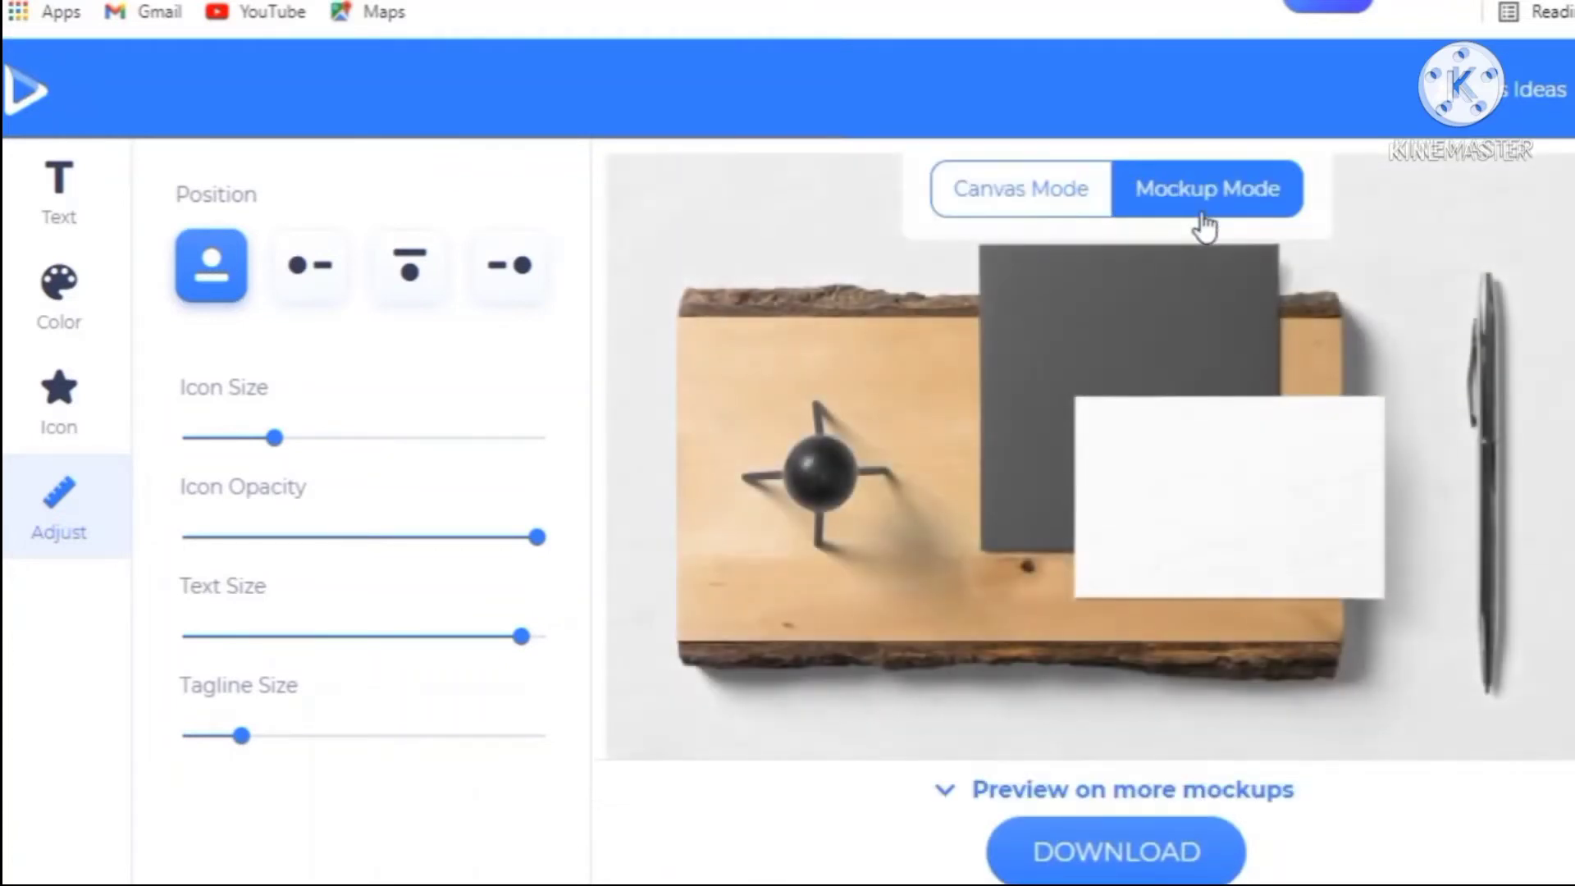
{"action": "left_click", "coordinate": [1097, 836]}
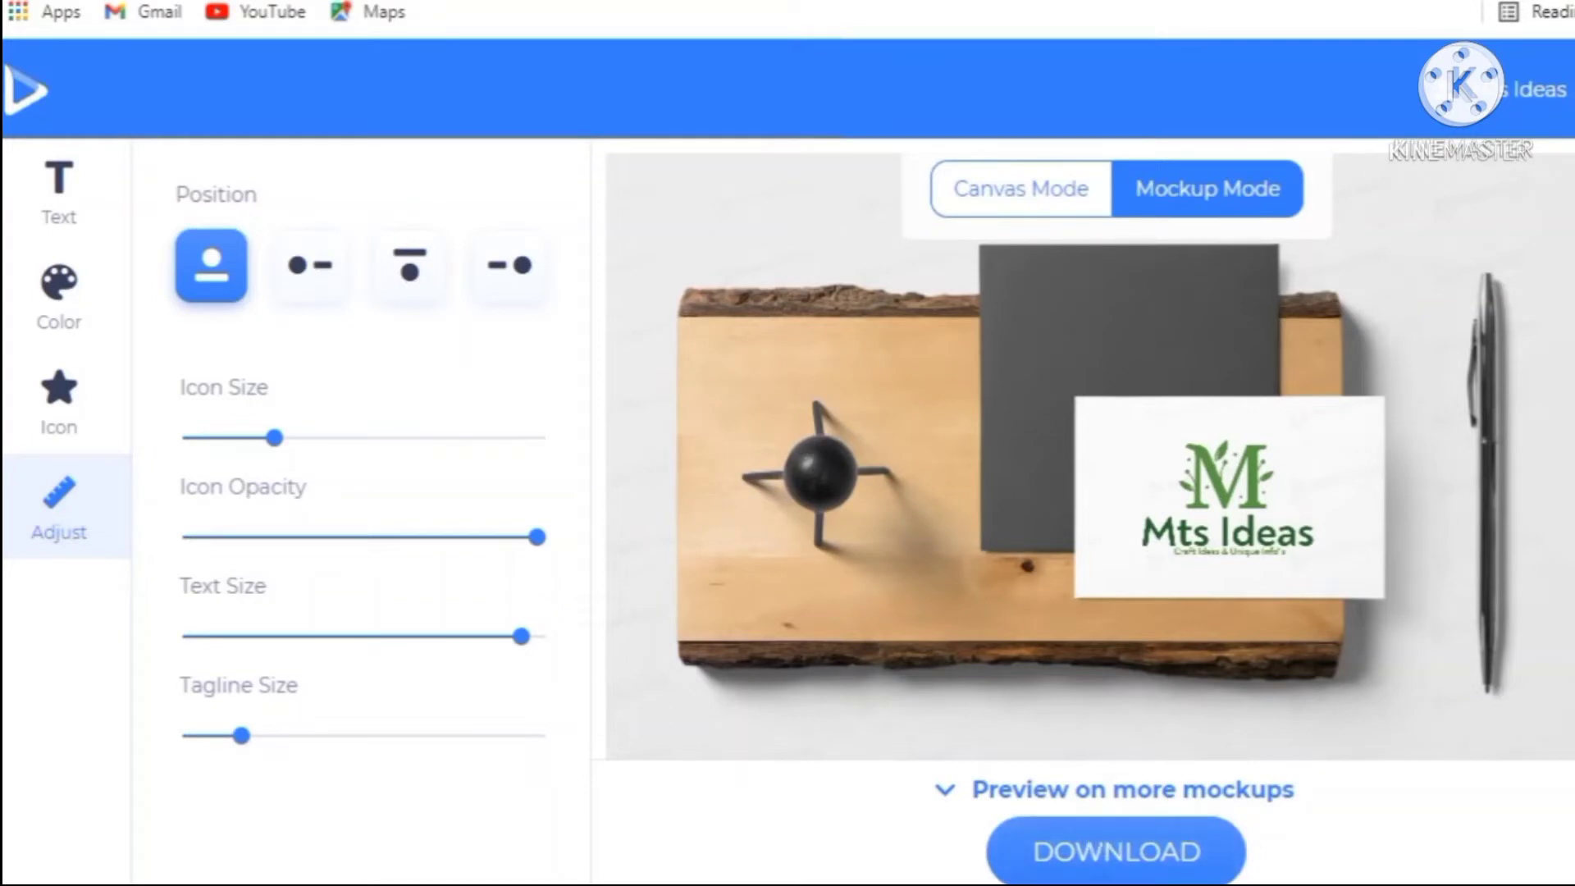
- Change the brand name to the bold high-contrast serif font, tighten its letter spacing, and look through the other fonts
{"action": "left_click", "coordinate": [72, 204]}
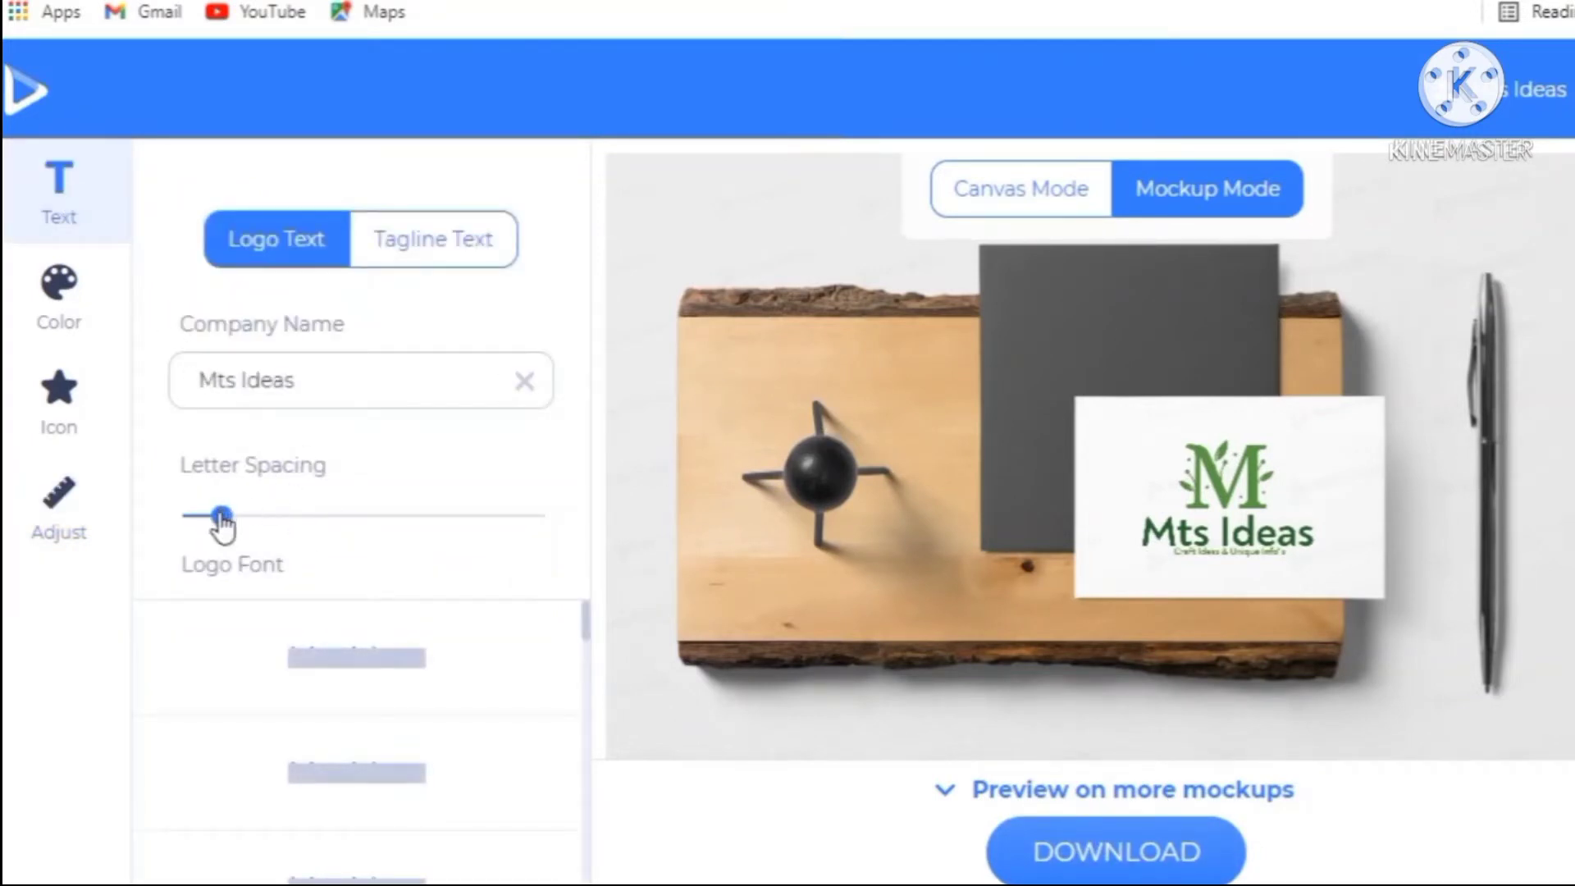
{"action": "left_click_drag", "start_coordinate": [219, 516], "coordinate": [483, 549]}
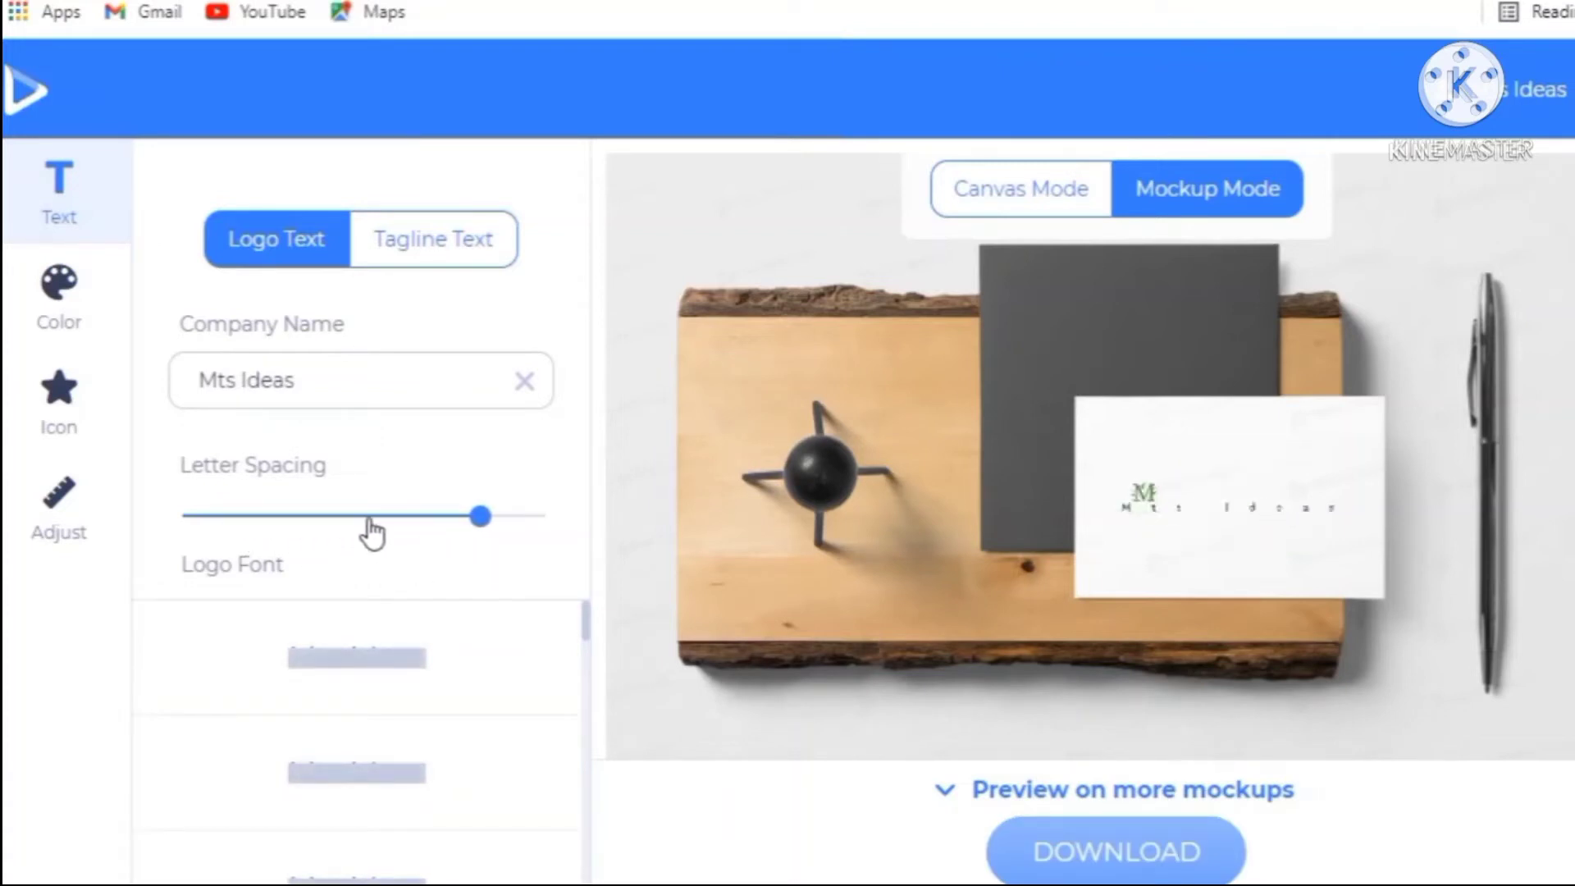
{"action": "left_click_drag", "start_coordinate": [373, 533], "coordinate": [260, 532]}
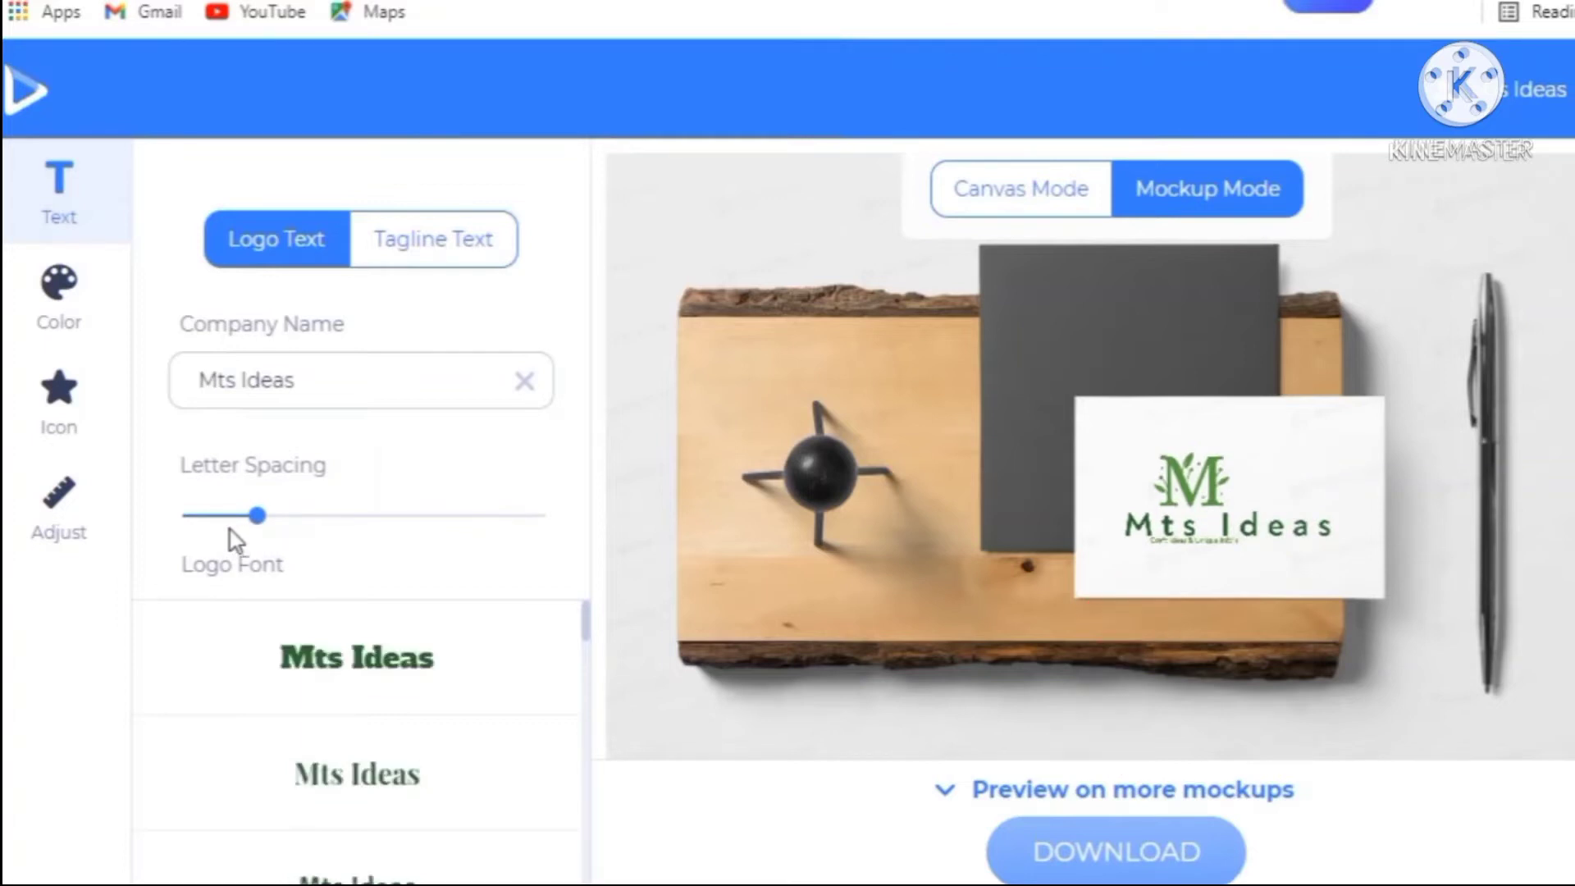
{"action": "scroll", "coordinate": [336, 808], "scroll_direction": "down", "scroll_amount": 1}
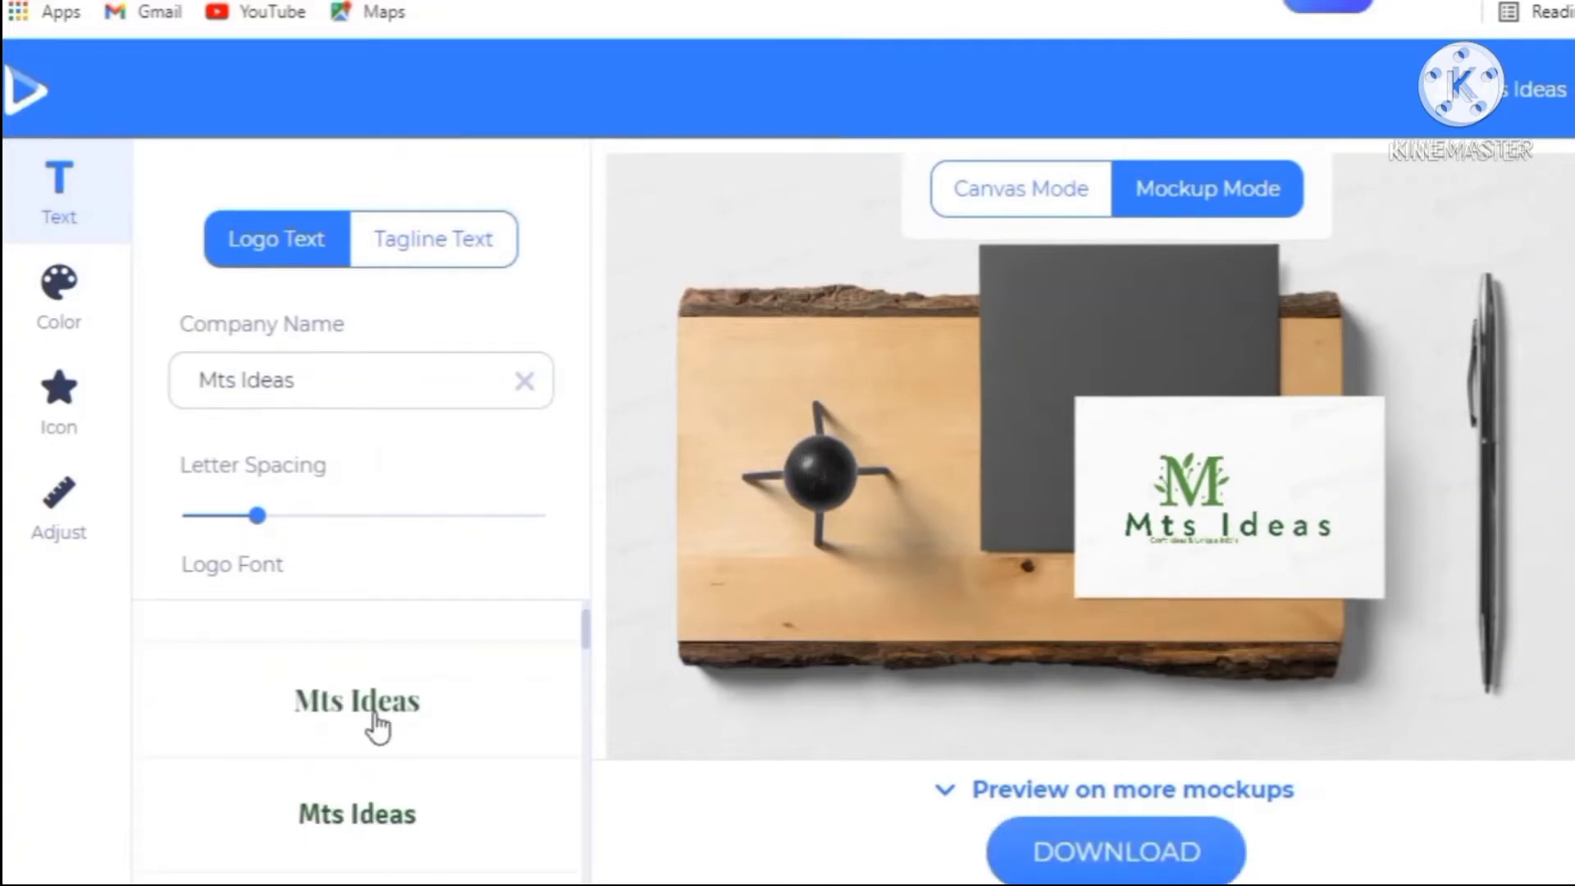
{"action": "left_click", "coordinate": [377, 725]}
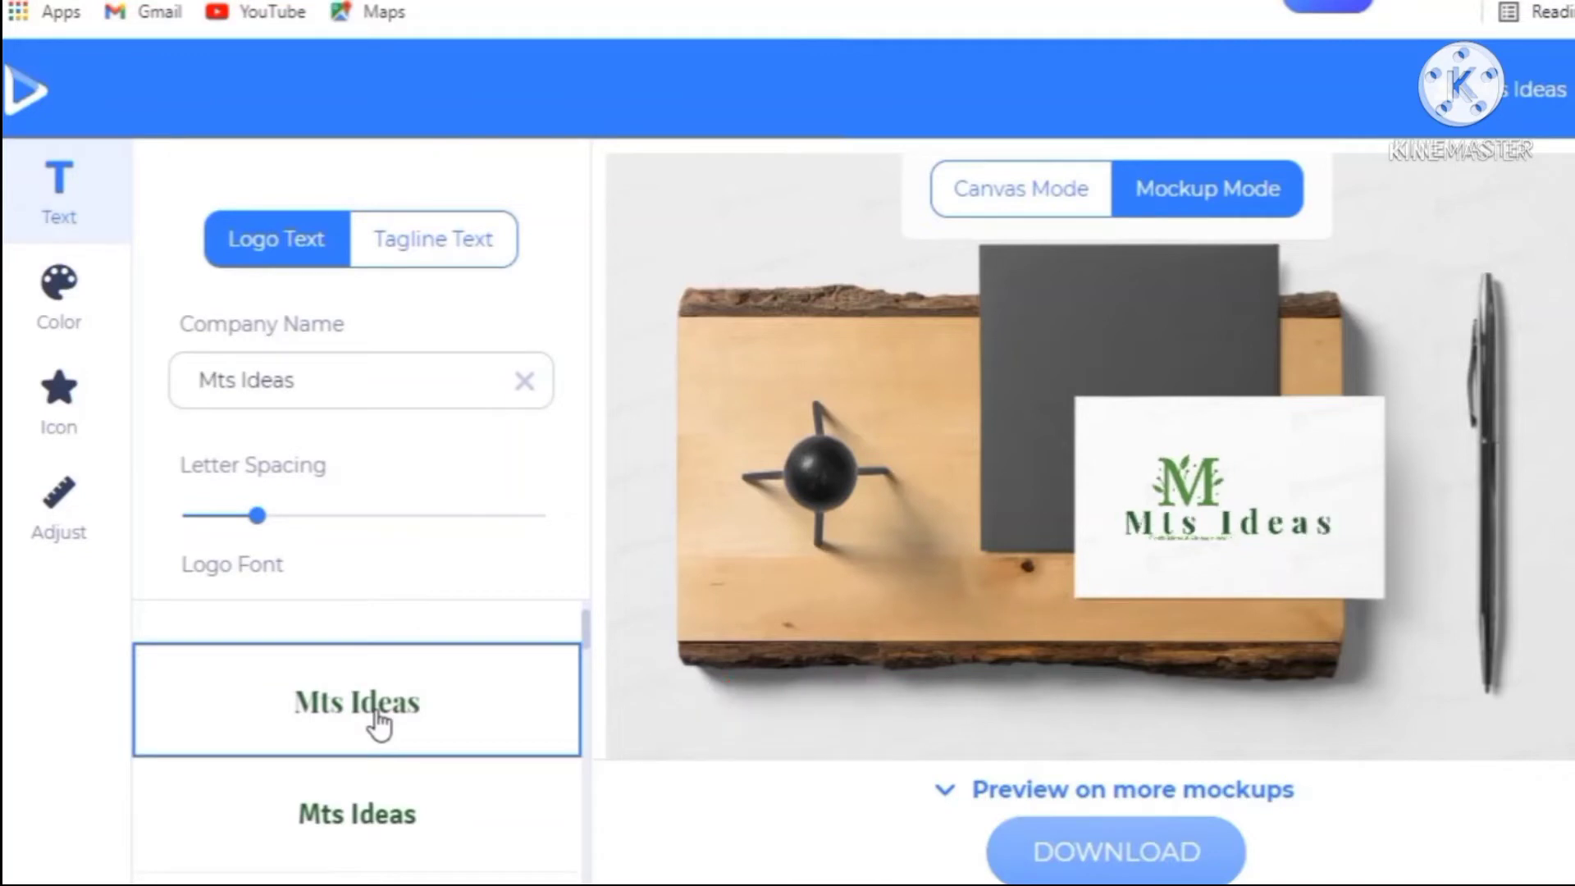
{"action": "left_click_drag", "start_coordinate": [249, 519], "coordinate": [218, 519]}
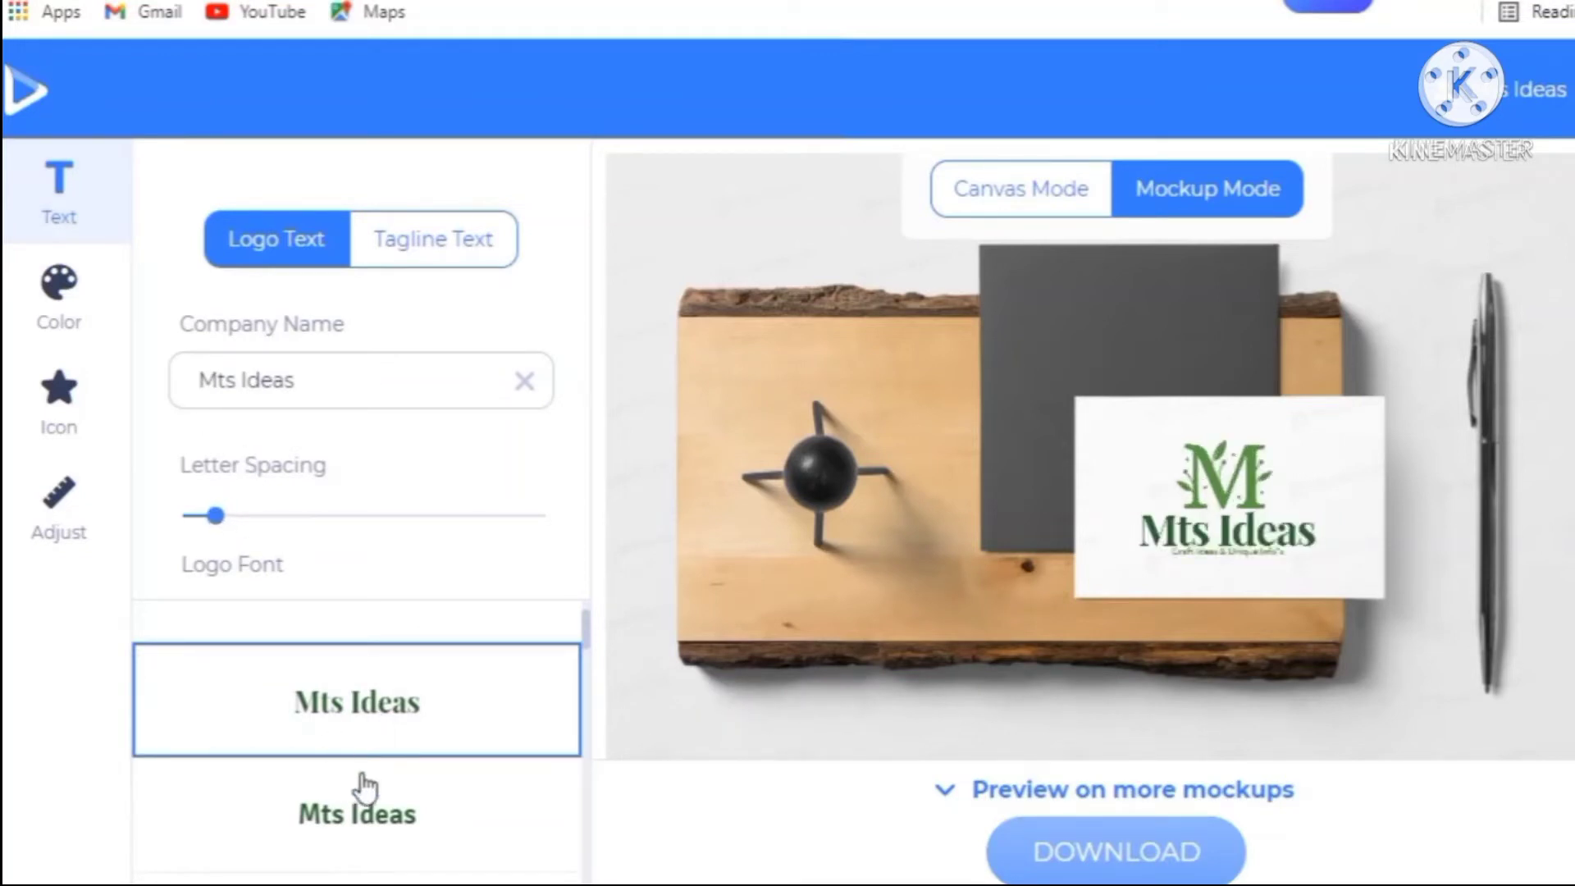
{"action": "scroll", "coordinate": [361, 788], "scroll_direction": "down", "scroll_amount": 3}
{"action": "scroll", "coordinate": [365, 788], "scroll_direction": "down", "scroll_amount": 4}
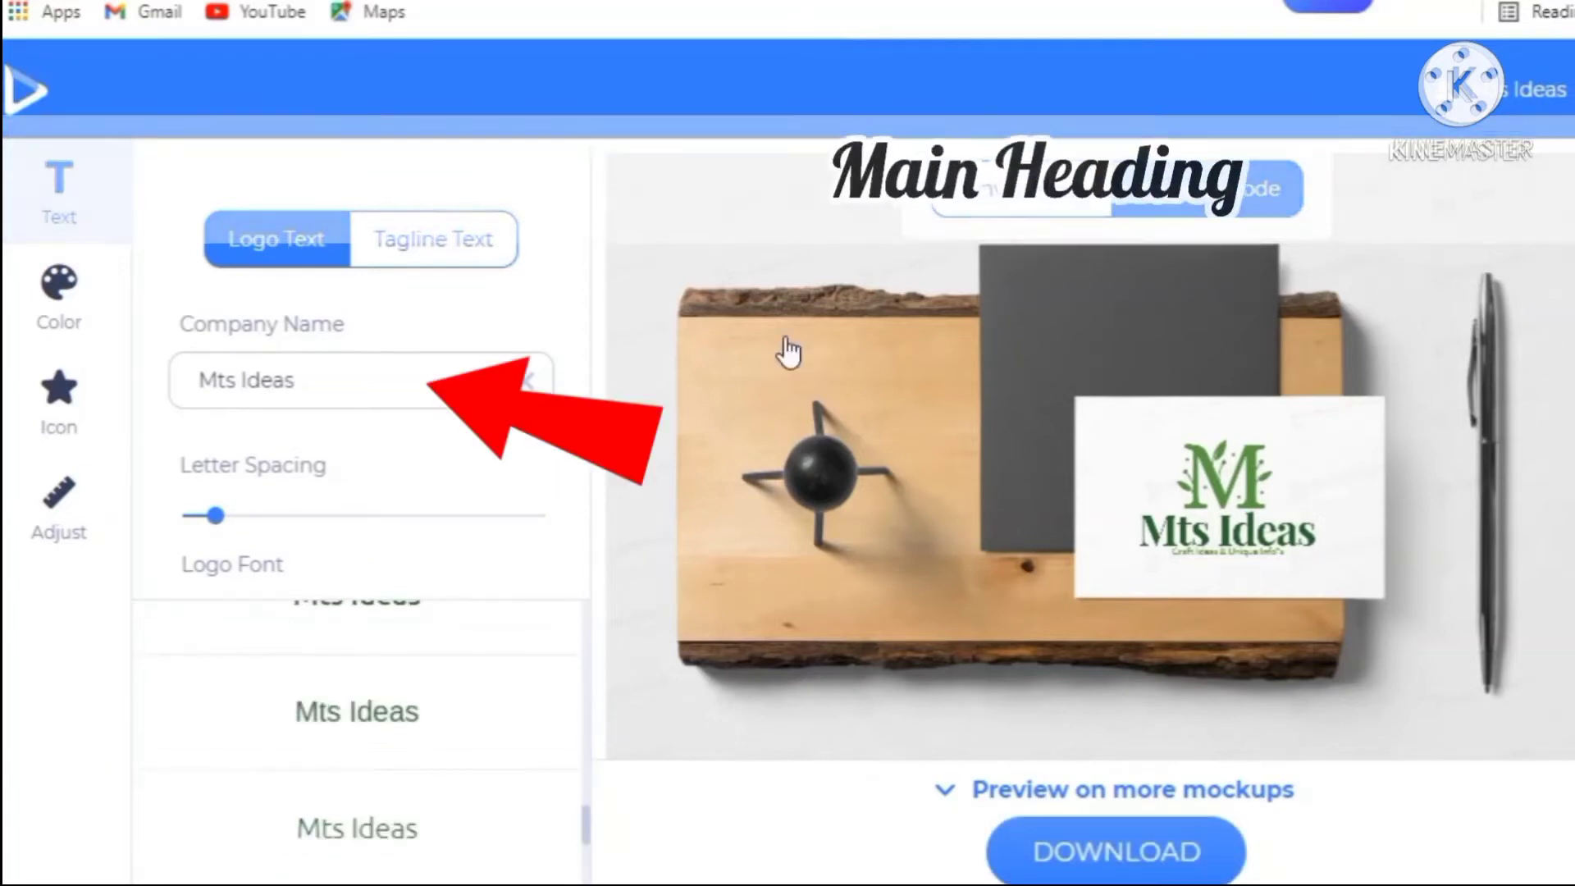
- Change the tagline colour to dark red #982E2E
{"action": "left_click", "coordinate": [43, 294]}
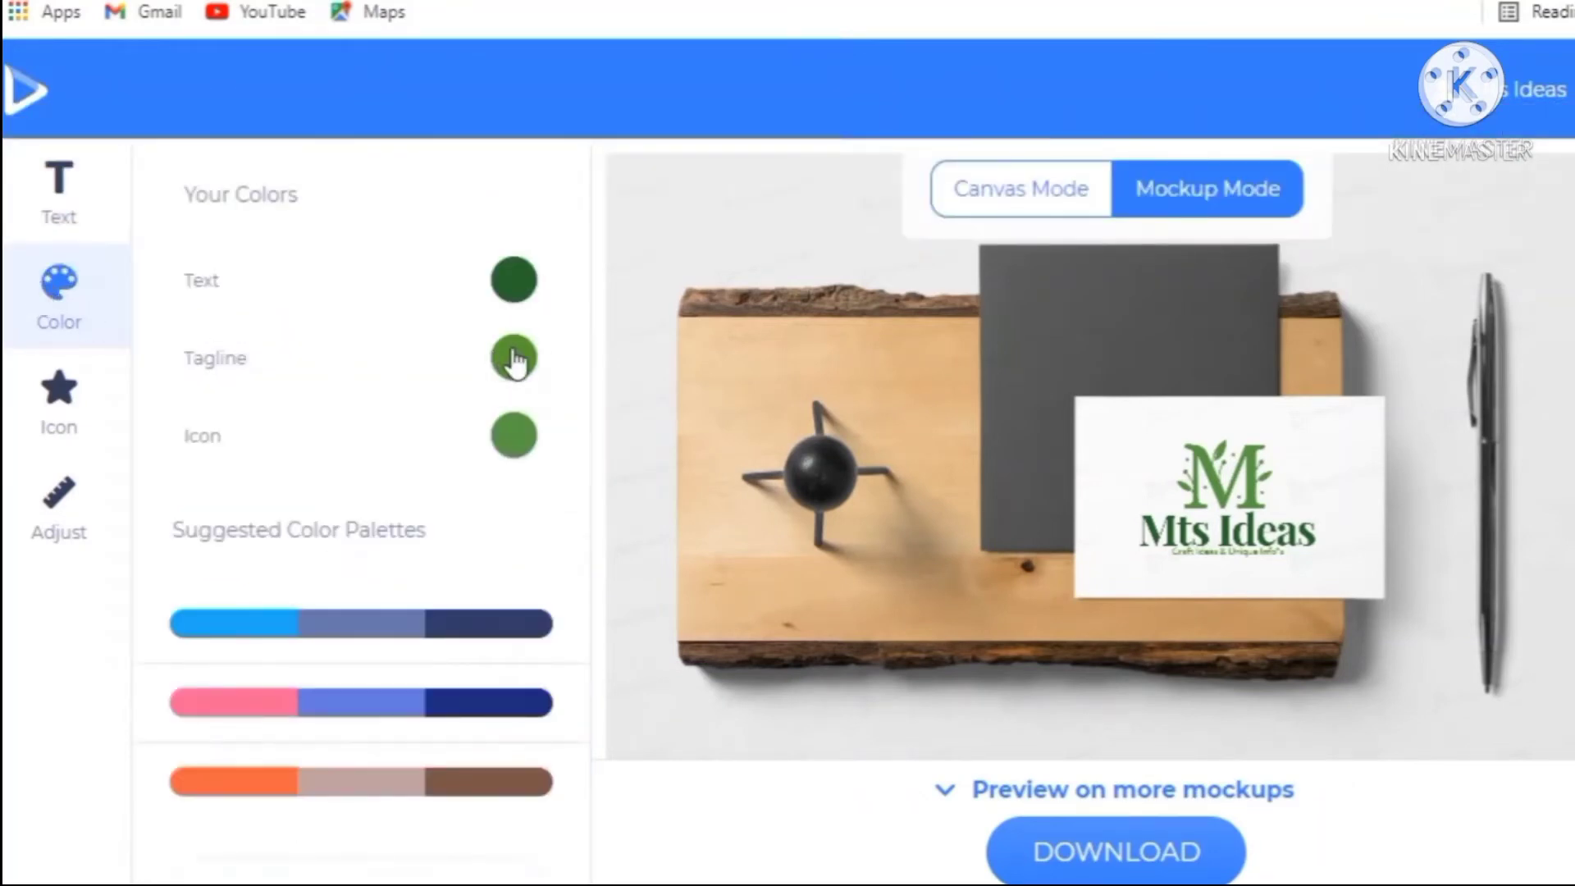
{"action": "left_click", "coordinate": [514, 360]}
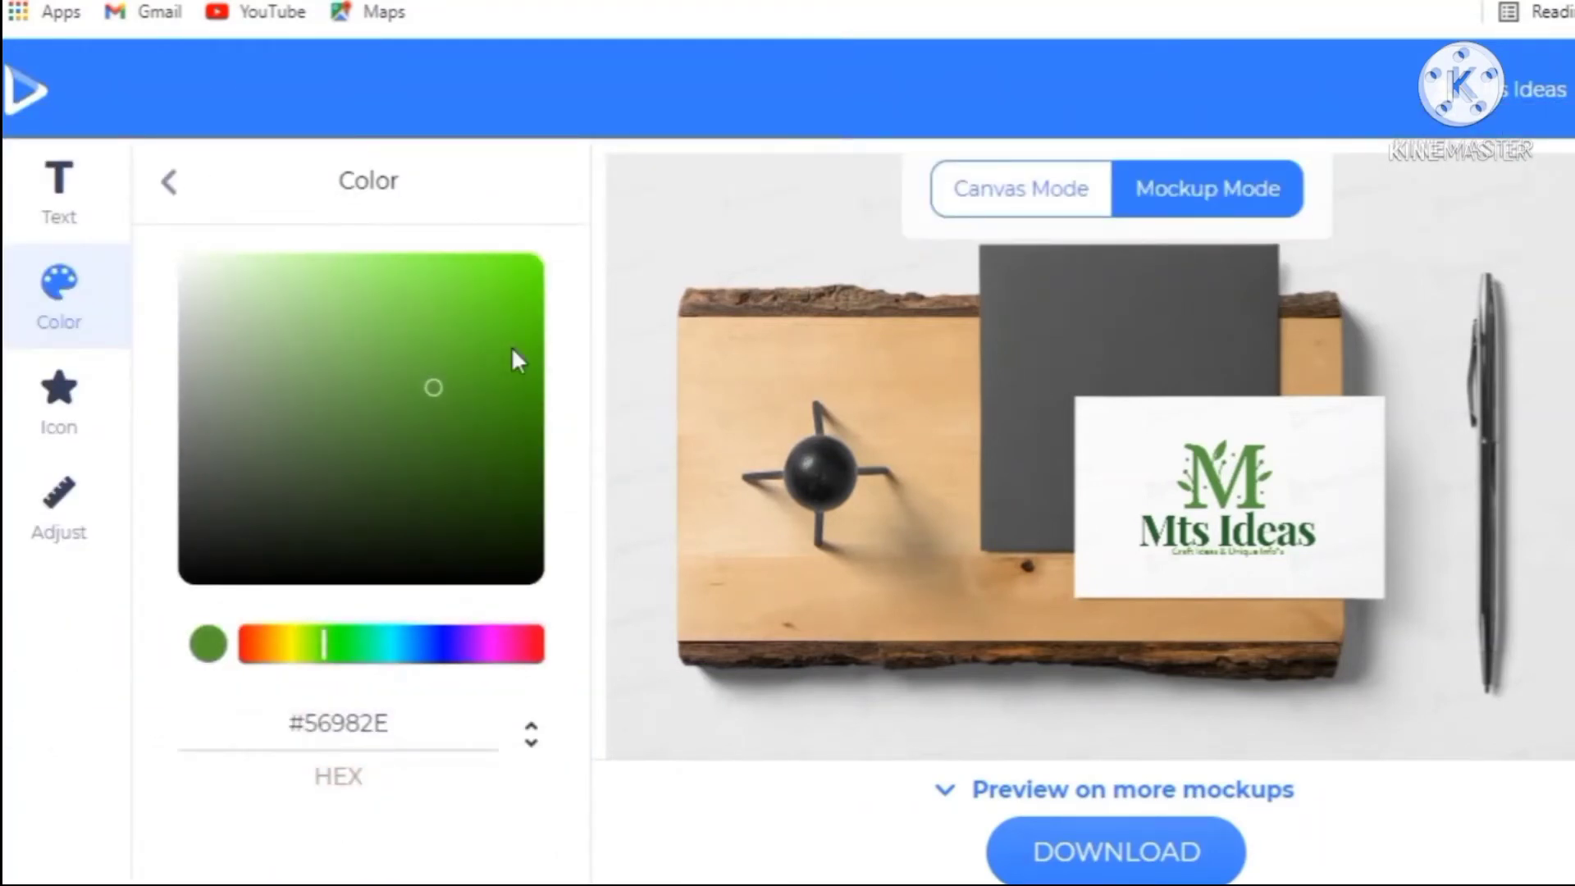
{"action": "left_click_drag", "start_coordinate": [377, 656], "coordinate": [213, 644]}
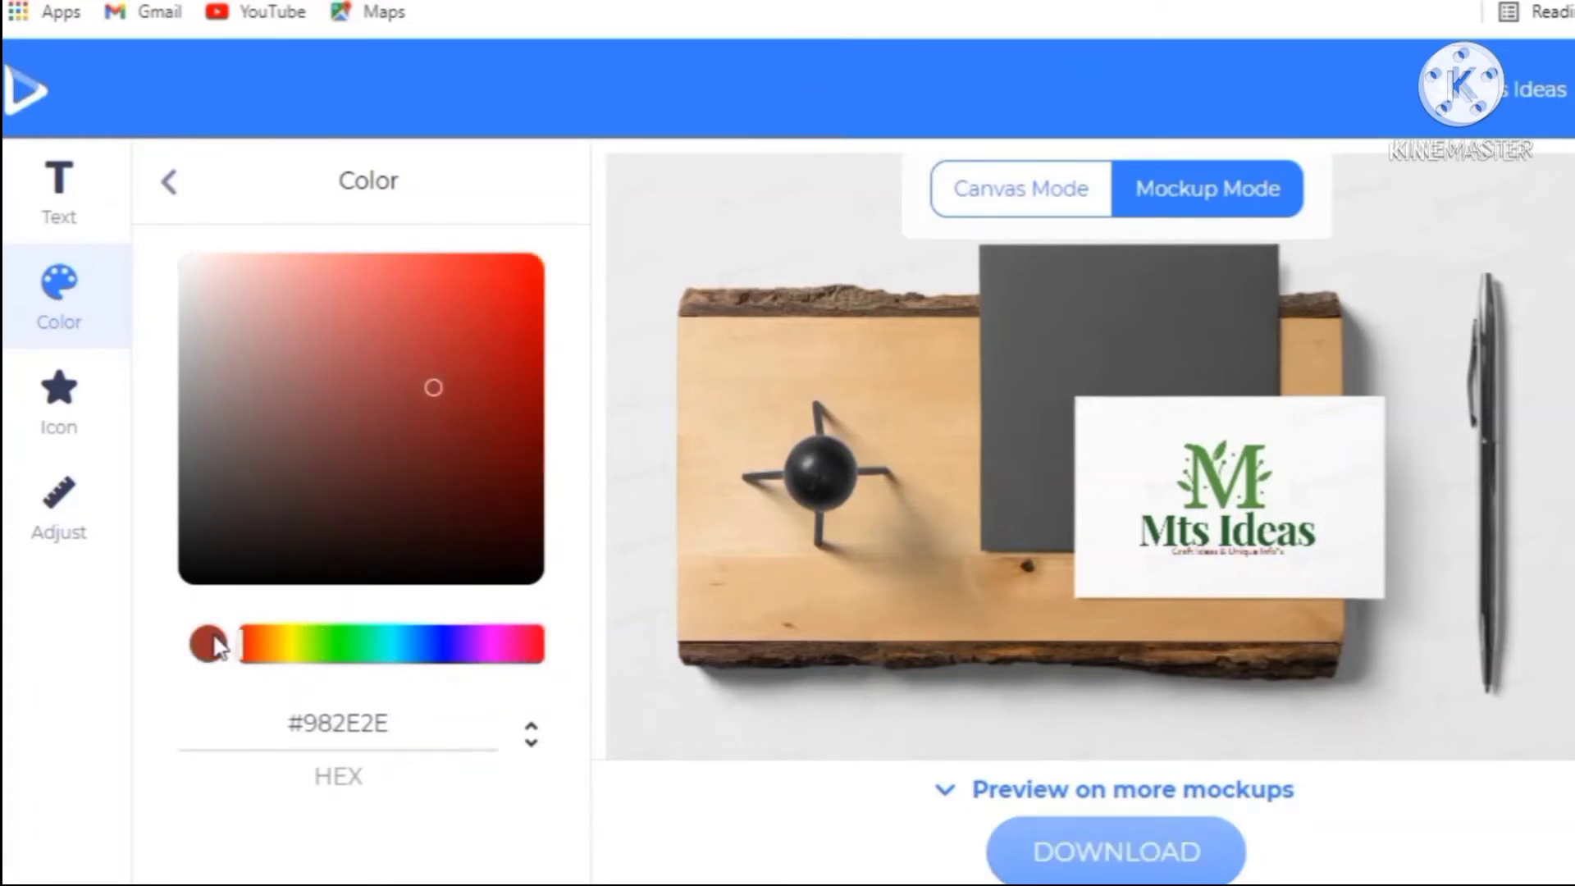
- Filter the graphic-based logo icons to the LINESTYLE category and browse the available icons
{"action": "left_click", "coordinate": [72, 428]}
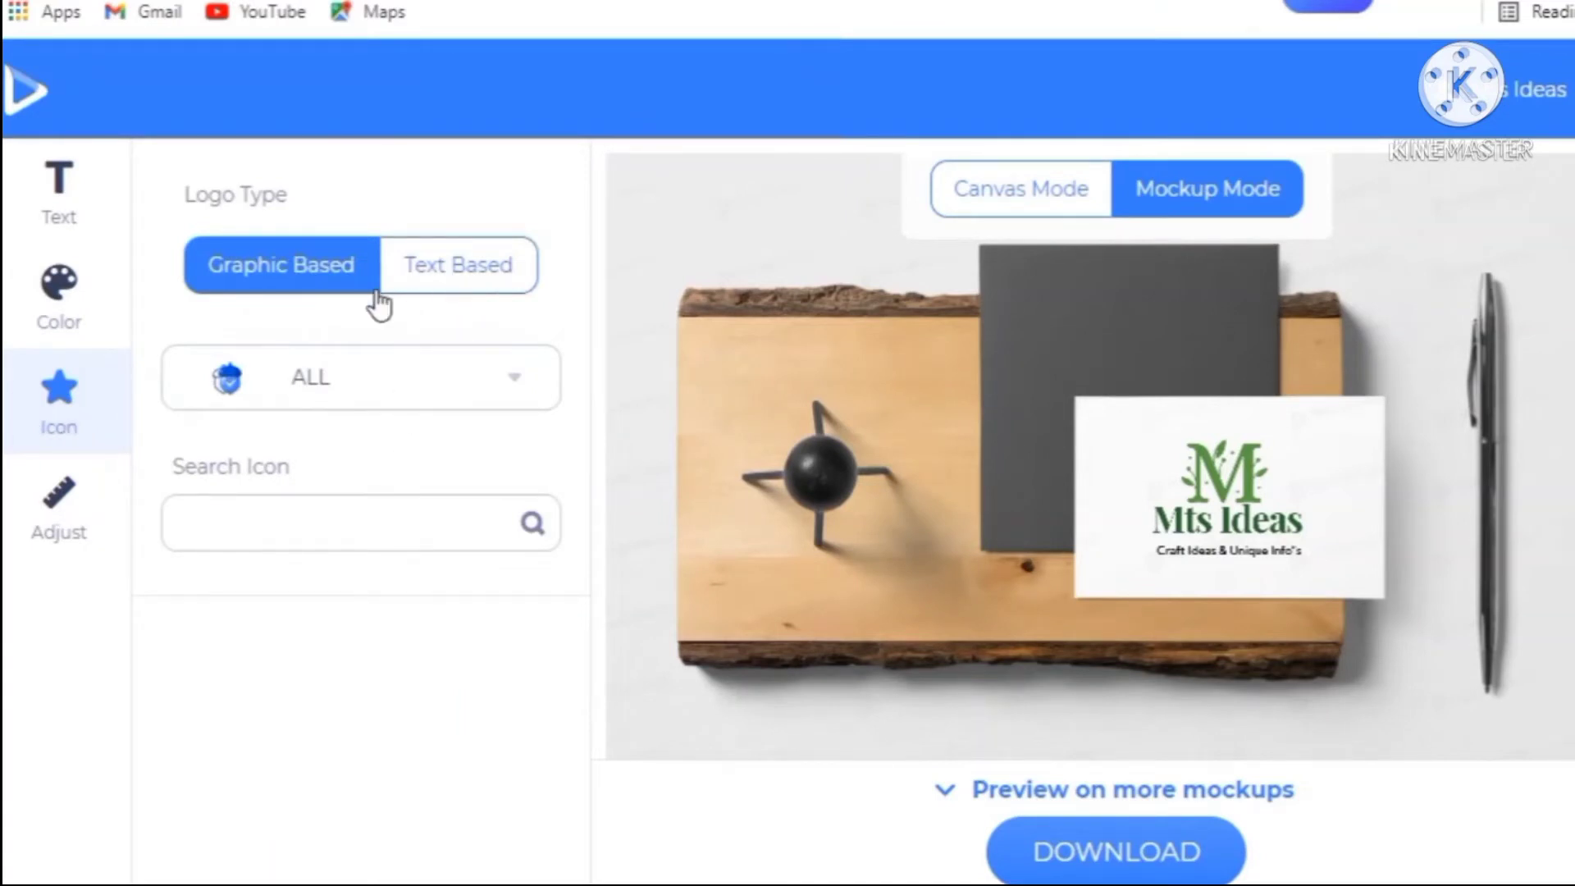
{"action": "left_click", "coordinate": [386, 403]}
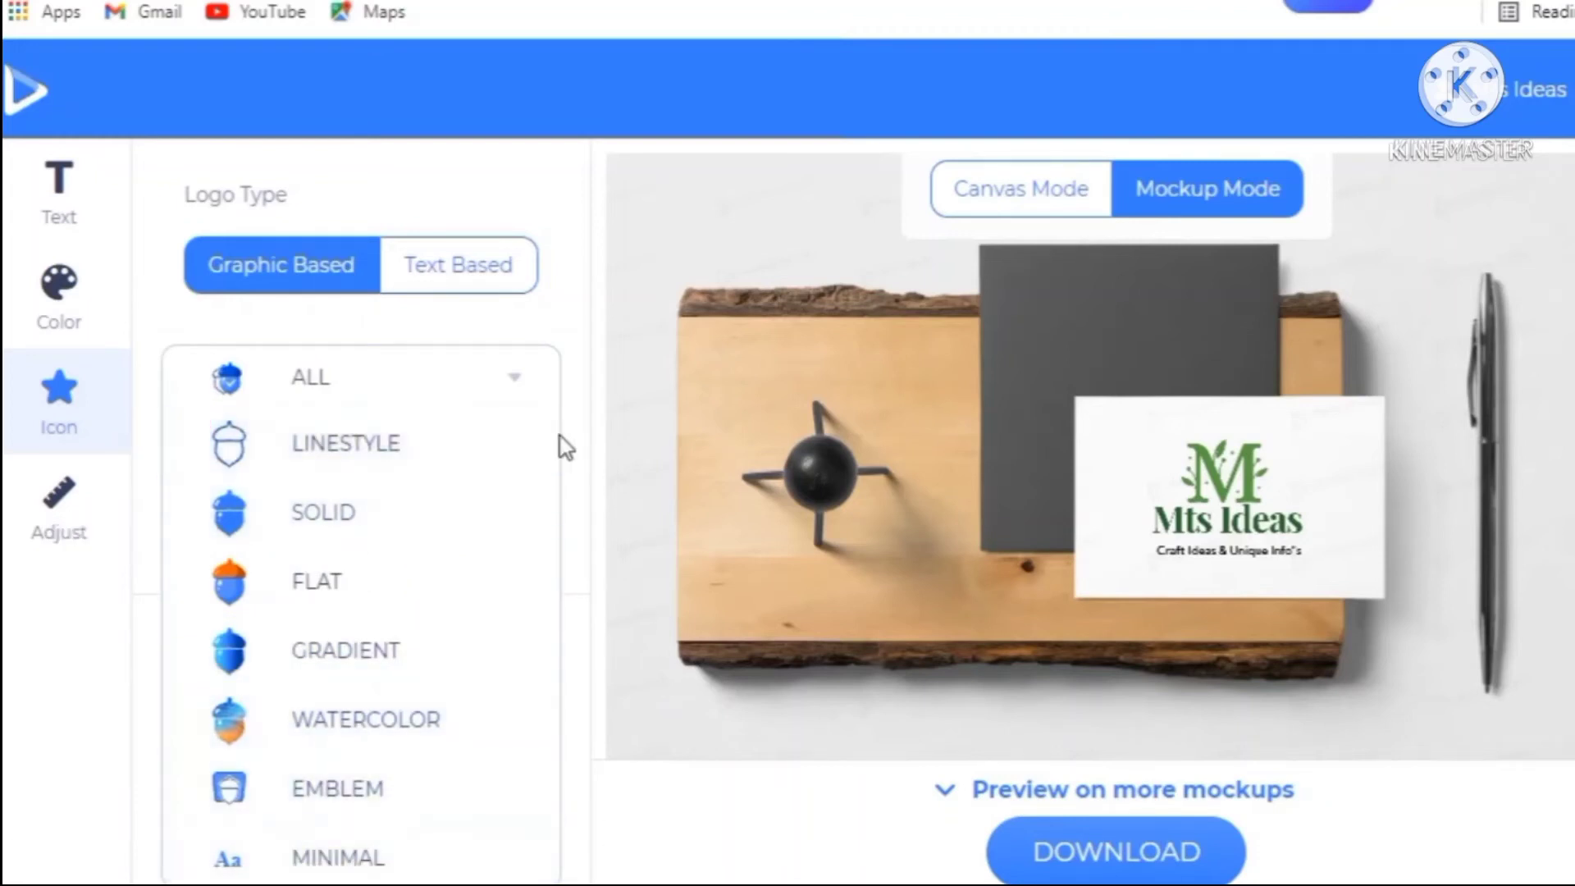
{"action": "left_click", "coordinate": [323, 274]}
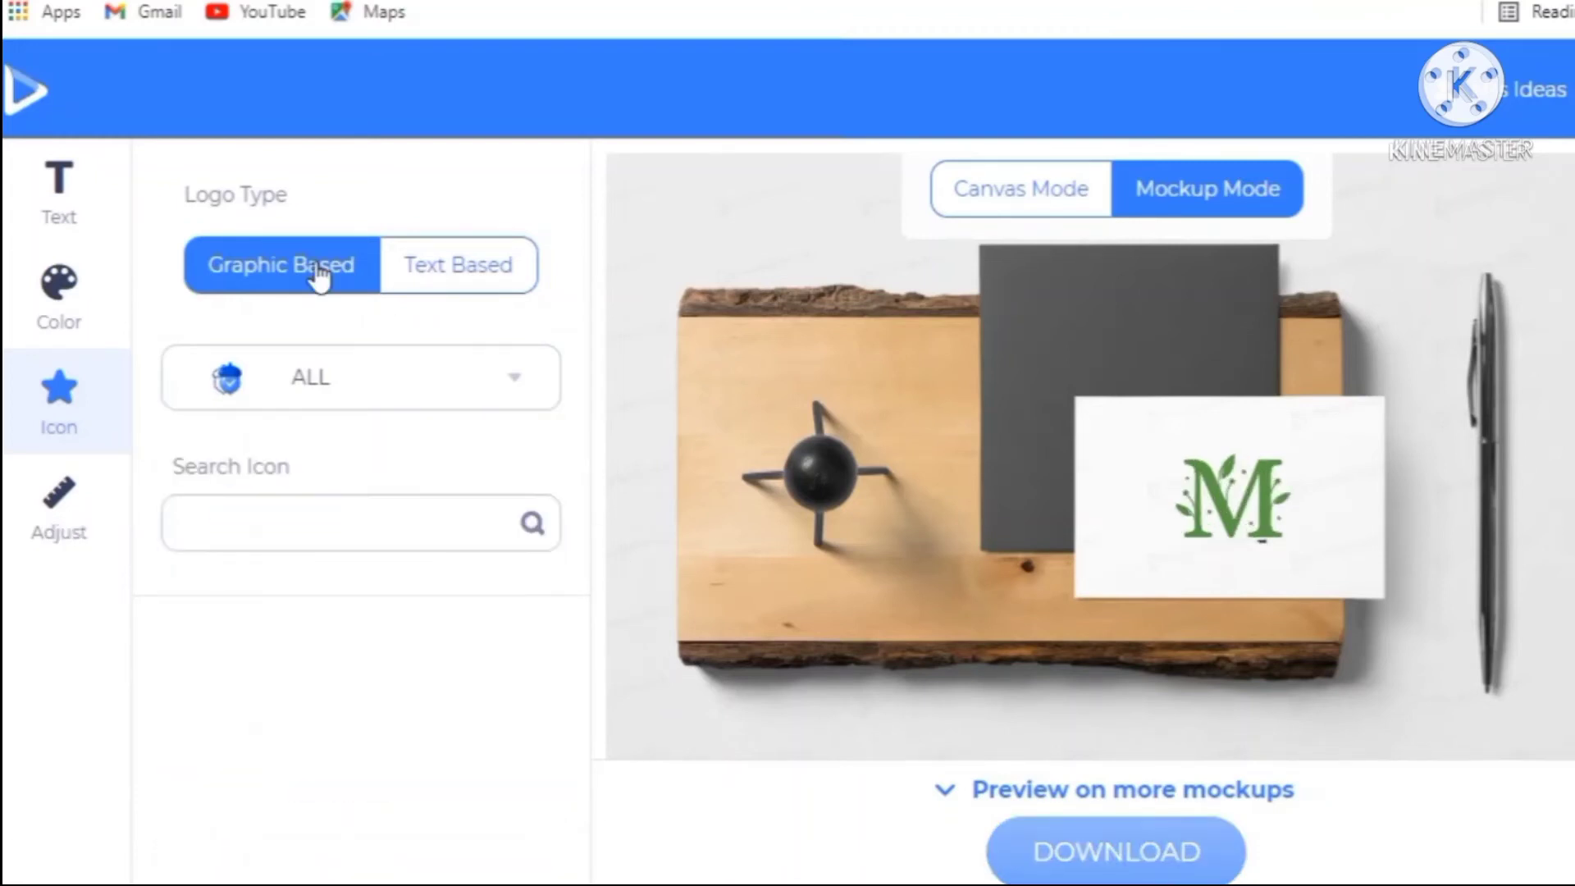
{"action": "left_click", "coordinate": [375, 386]}
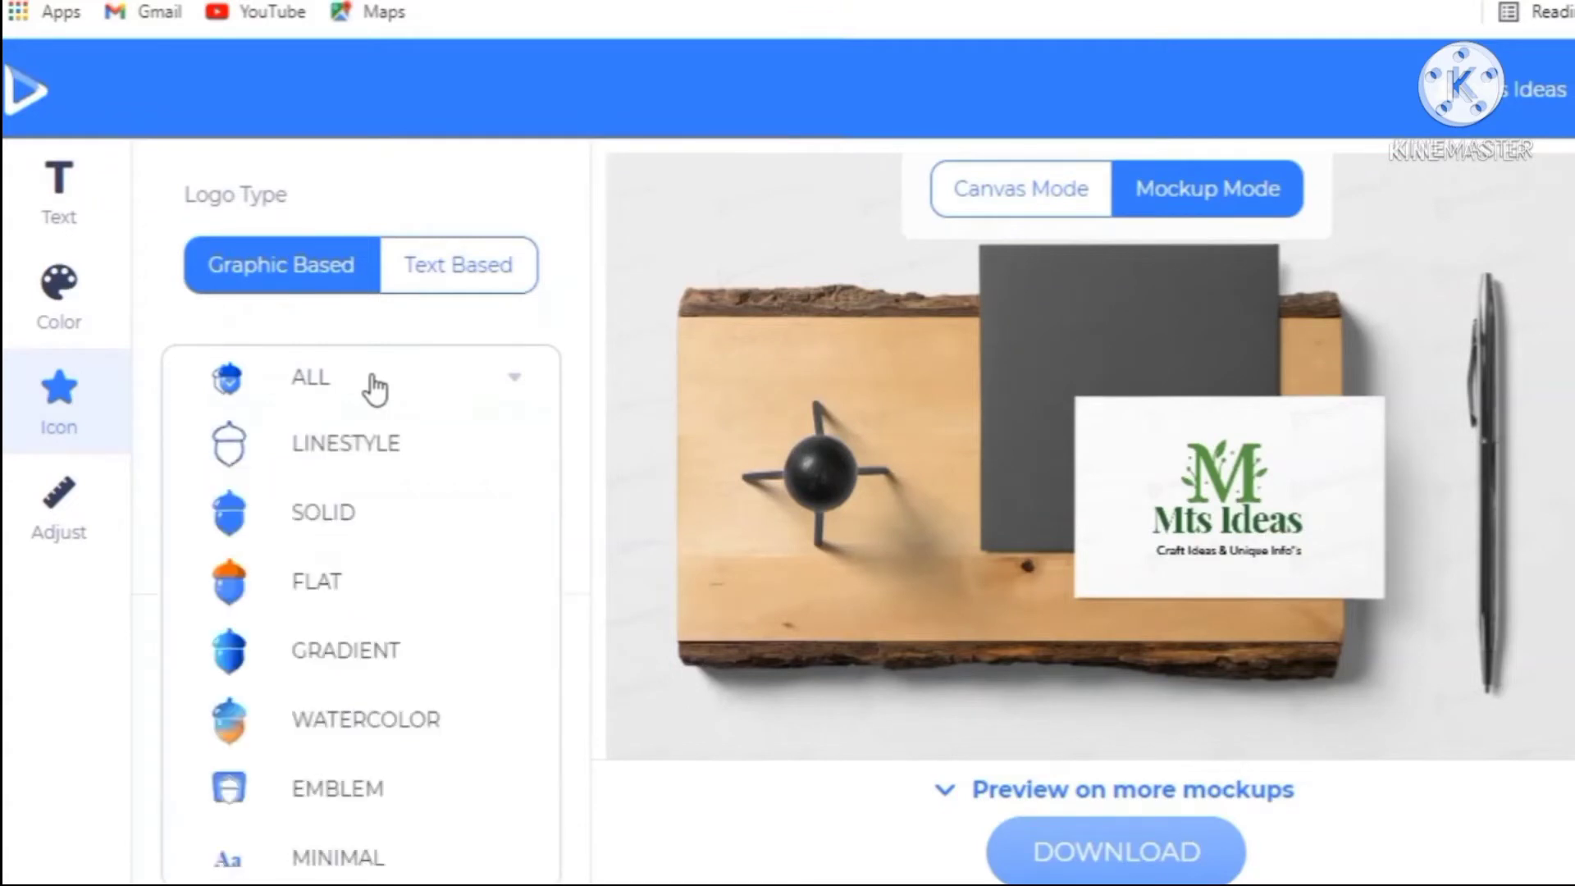
{"action": "left_click", "coordinate": [379, 443]}
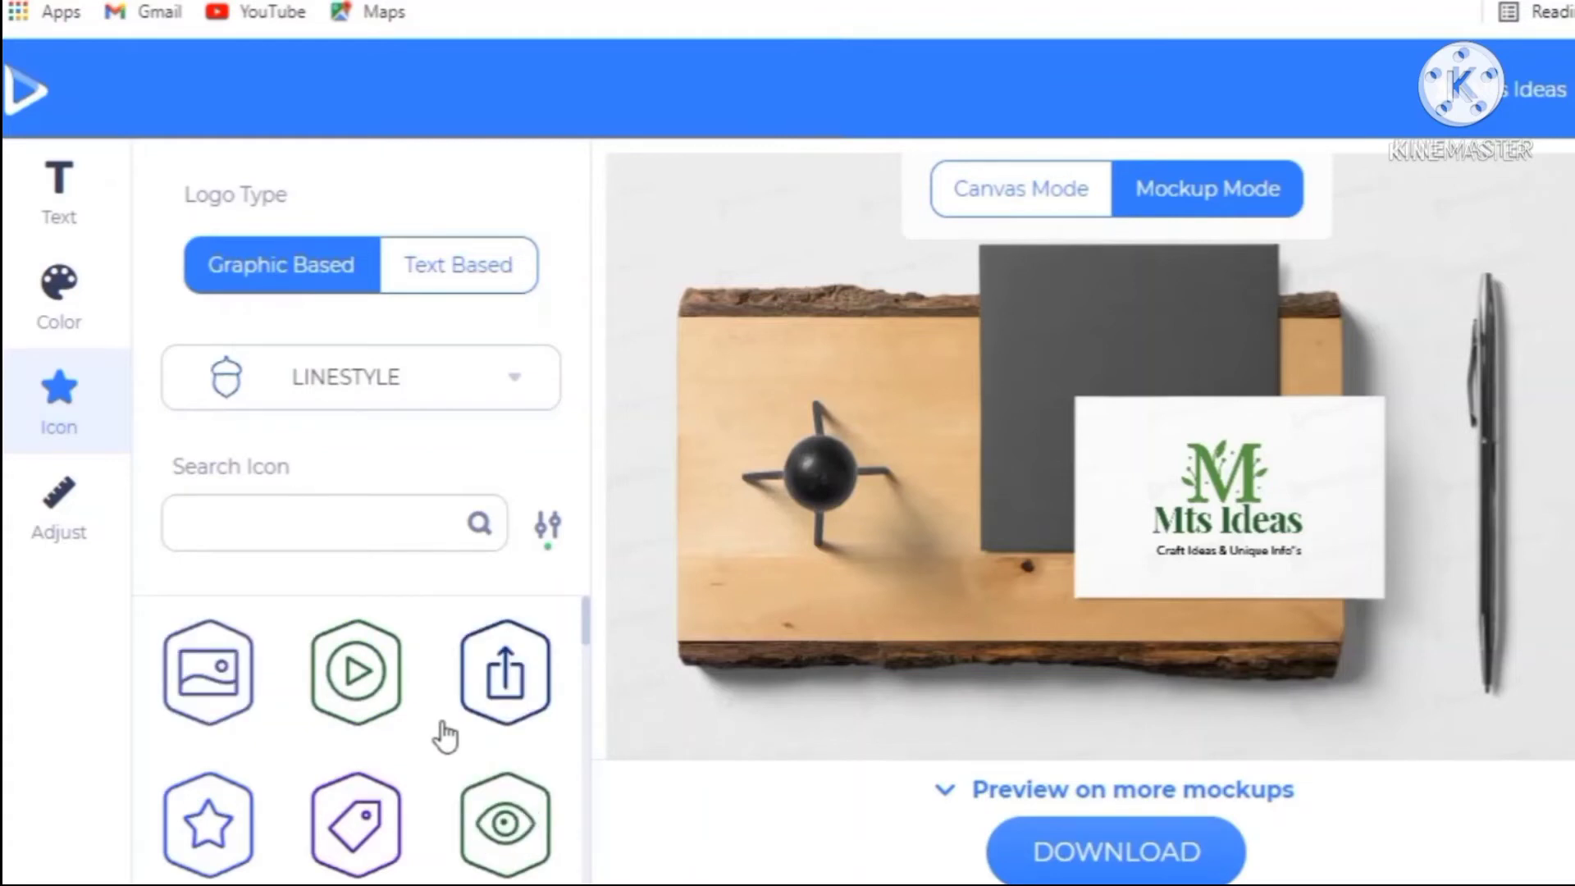
{"action": "scroll", "coordinate": [443, 734], "scroll_direction": "down", "scroll_amount": 5}
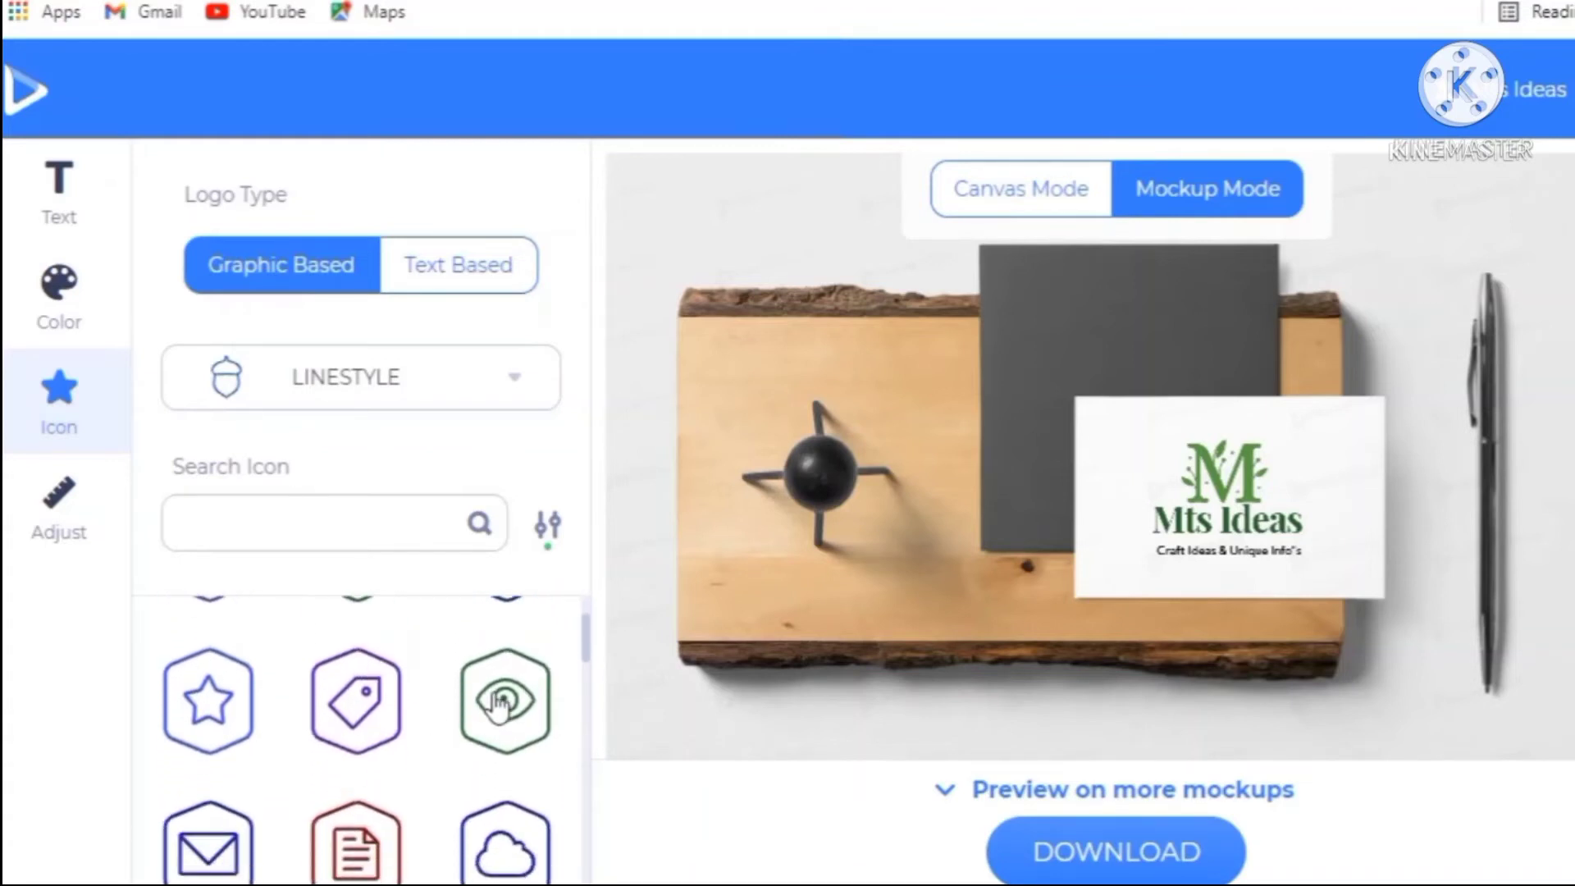
- Try the bookmark-with-plus line icon in the logo and browse the other LINESTYLE icons
{"action": "left_click", "coordinate": [352, 759]}
{"action": "scroll", "coordinate": [353, 758], "scroll_direction": "down", "scroll_amount": 3}
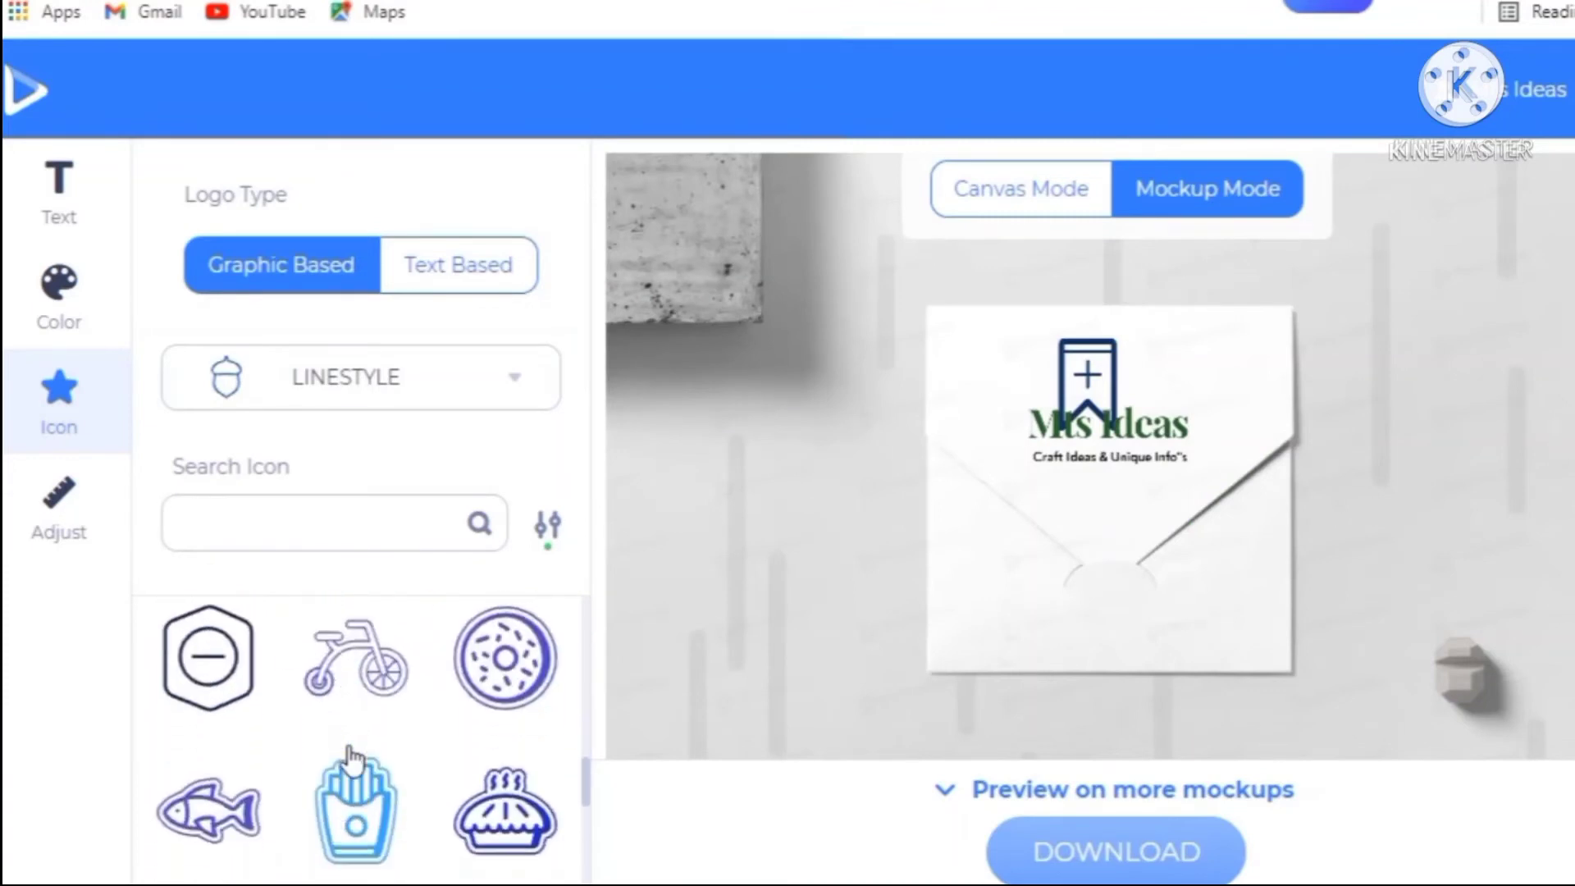
{"action": "scroll", "coordinate": [353, 759], "scroll_direction": "down", "scroll_amount": 3}
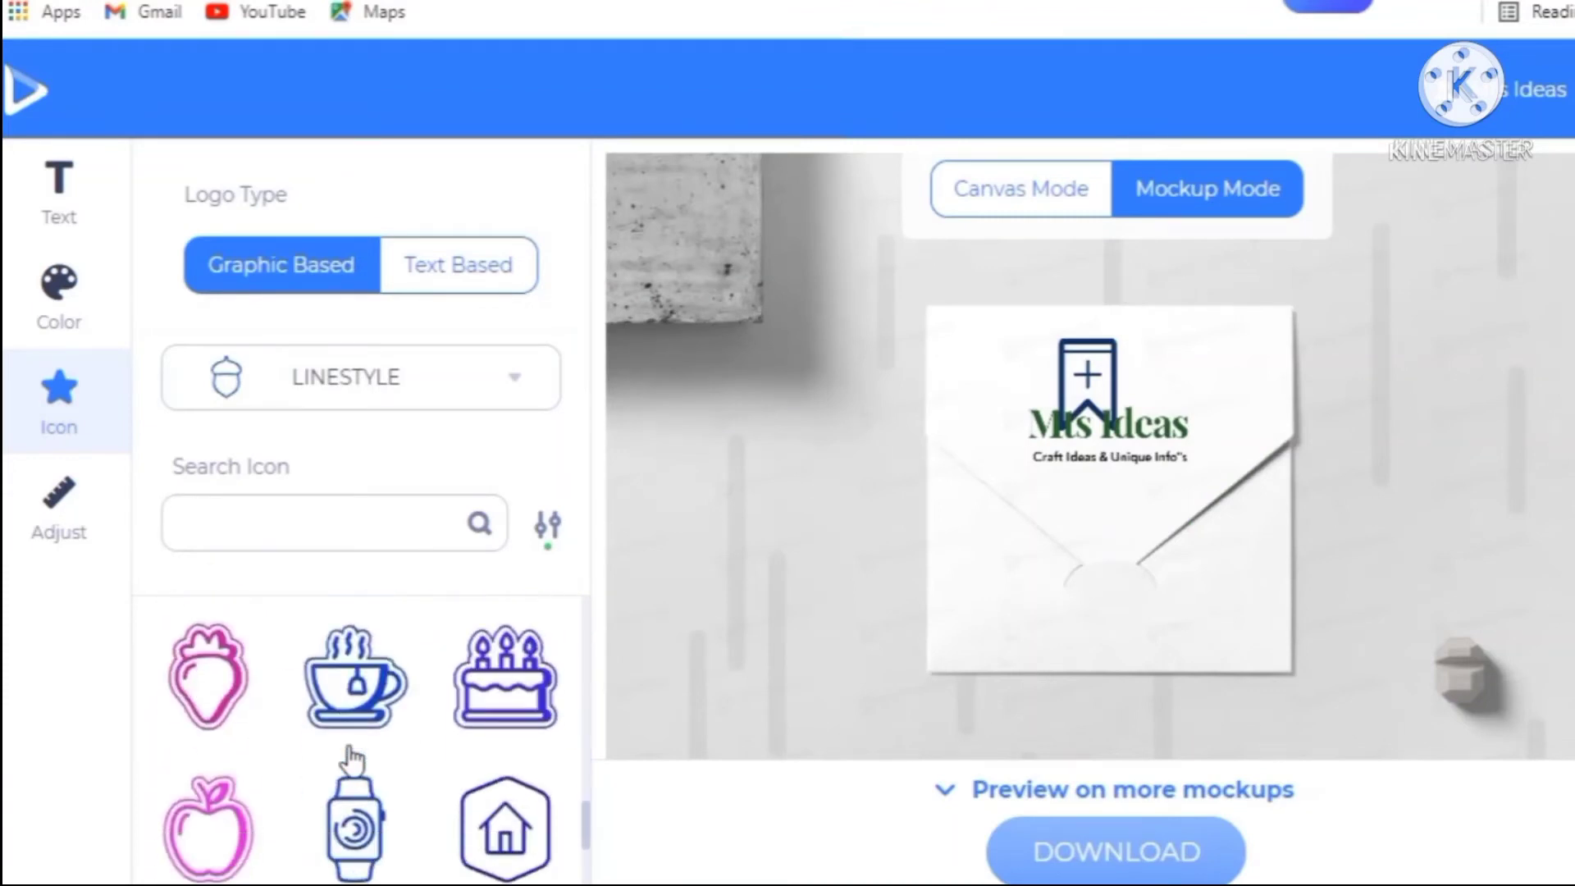
{"action": "left_click", "coordinate": [496, 700]}
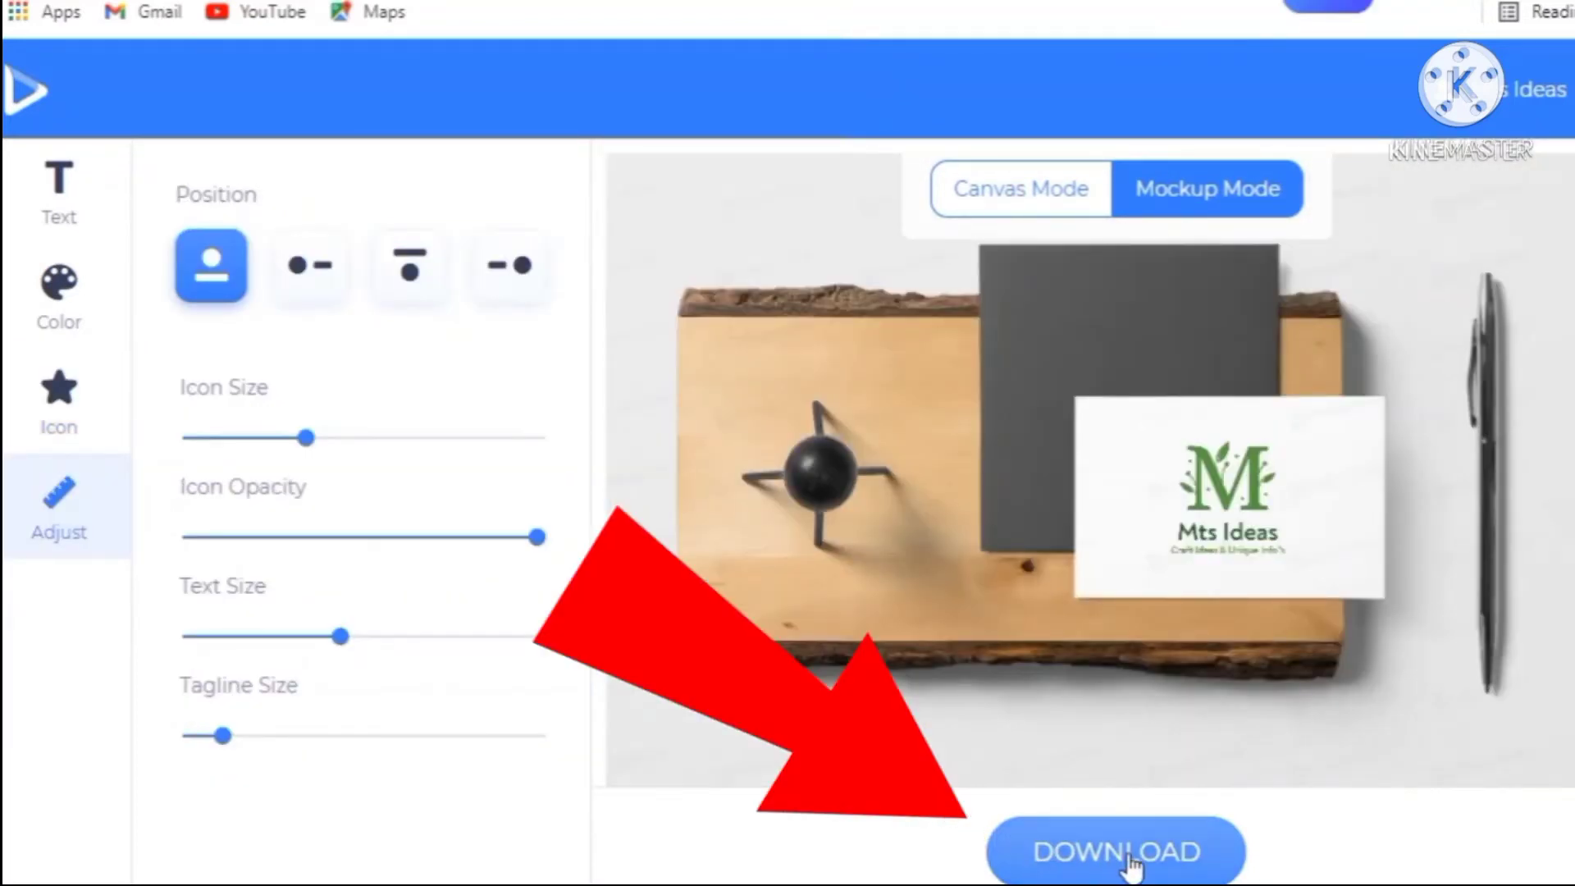
- Download the Mts Ideas logo as the free low quality PNG and open the downloaded file
{"action": "left_click", "coordinate": [1128, 857]}
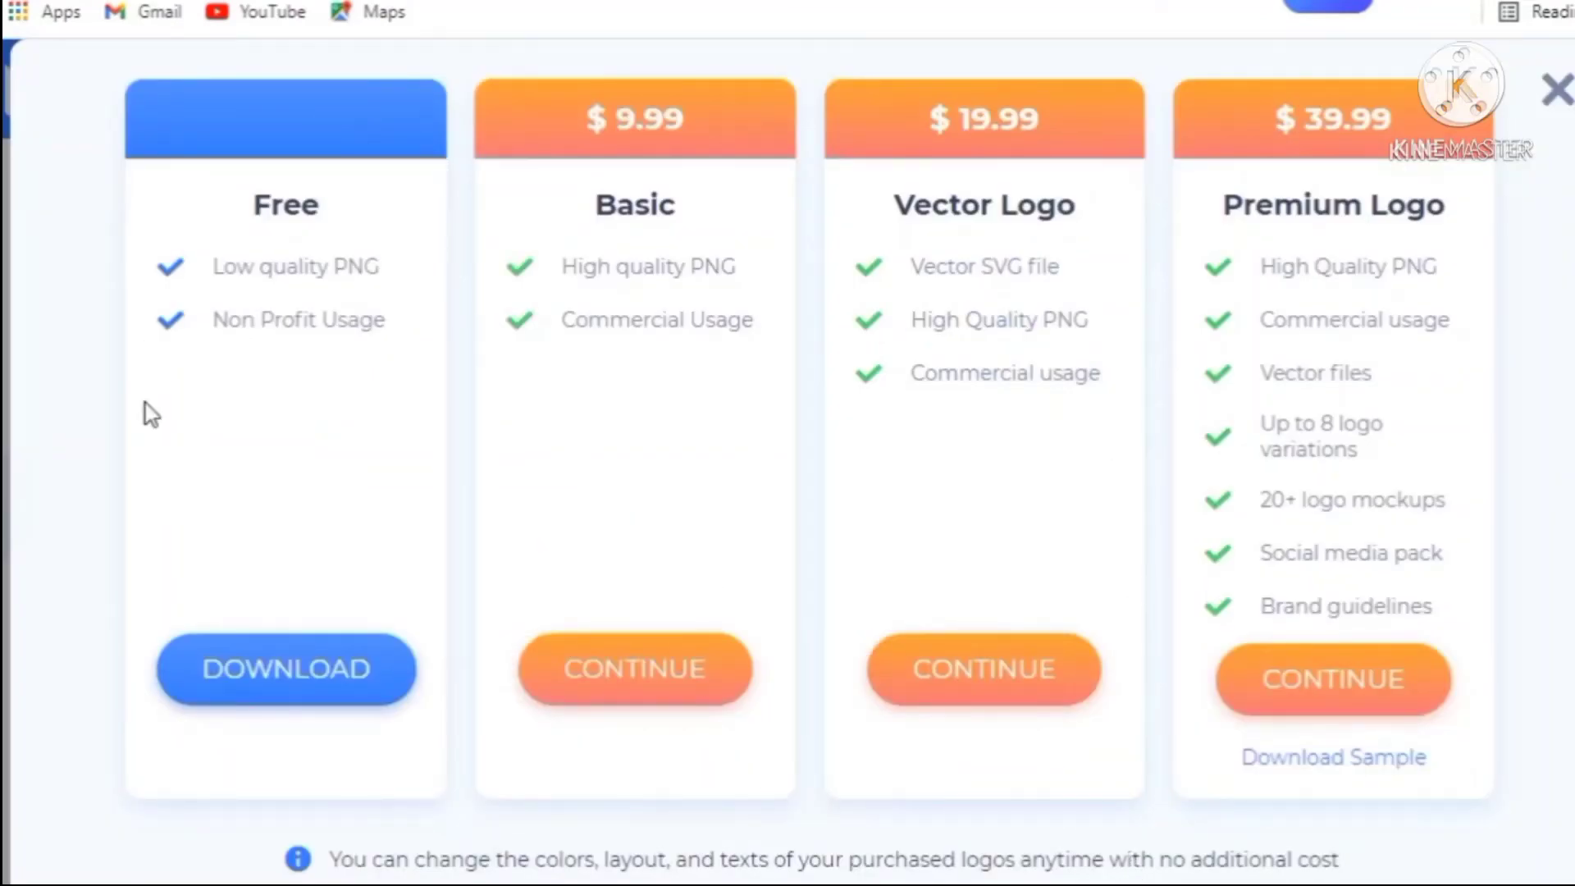
{"action": "left_click", "coordinate": [278, 666]}
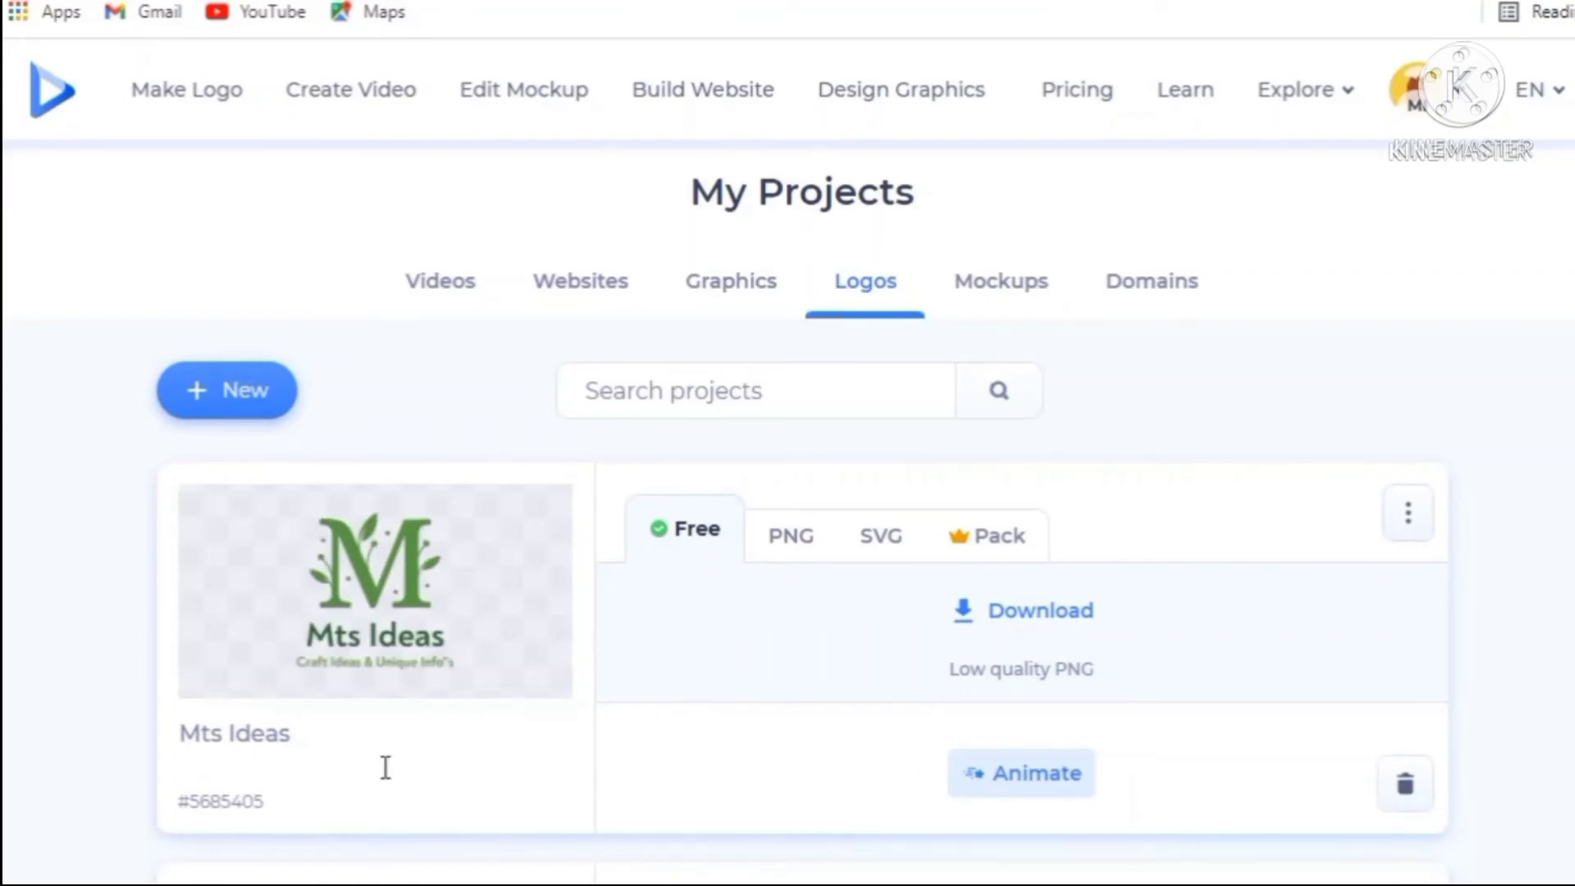
{"action": "left_click", "coordinate": [1018, 617]}
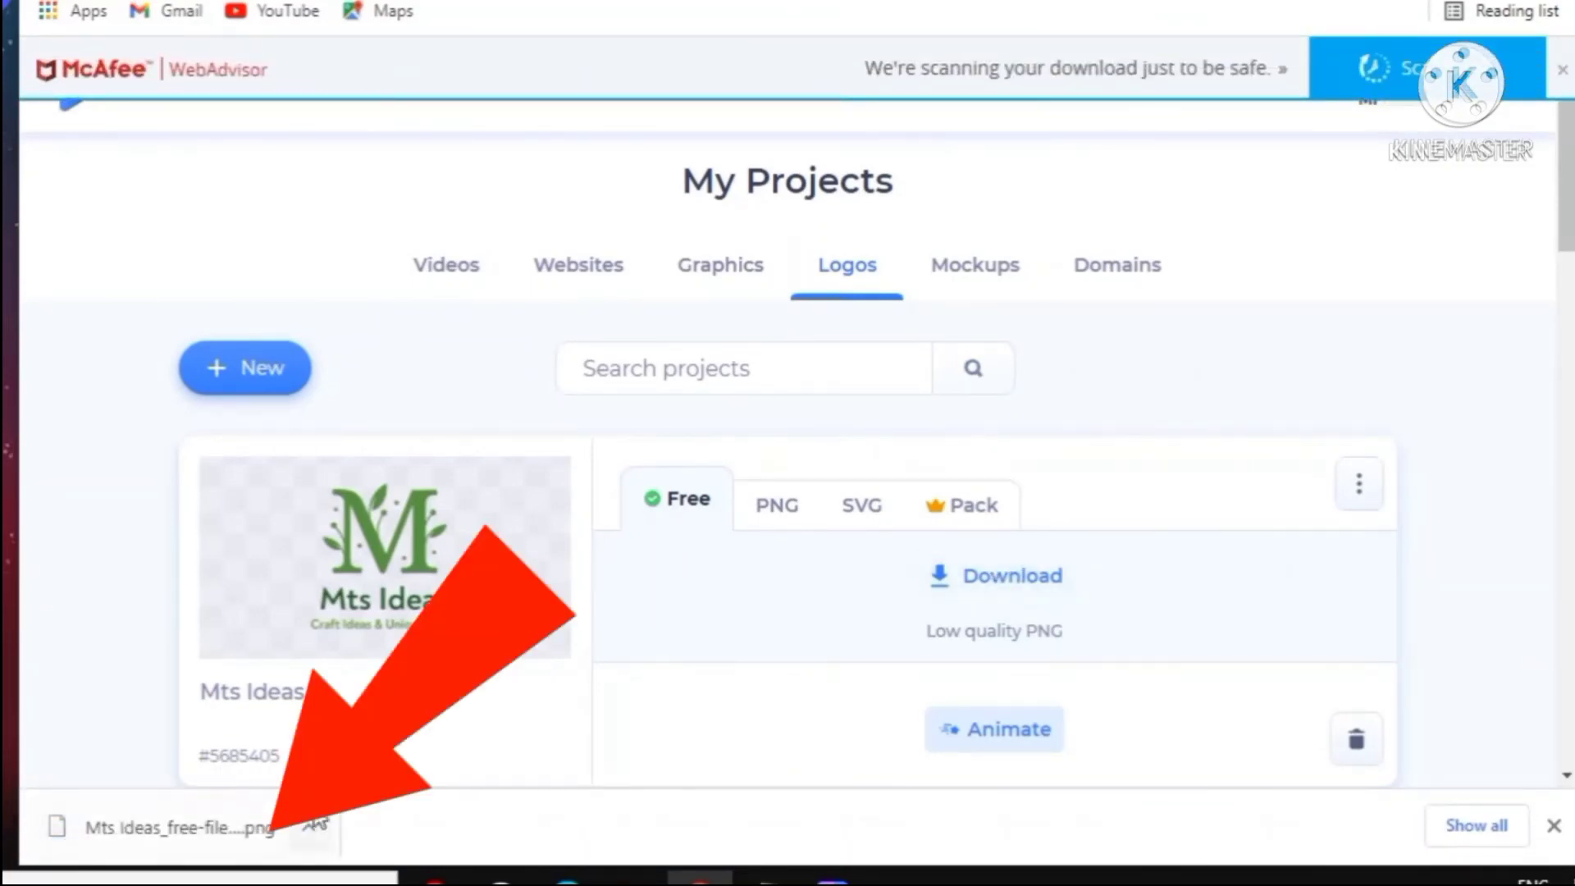
{"action": "left_click", "coordinate": [196, 830]}
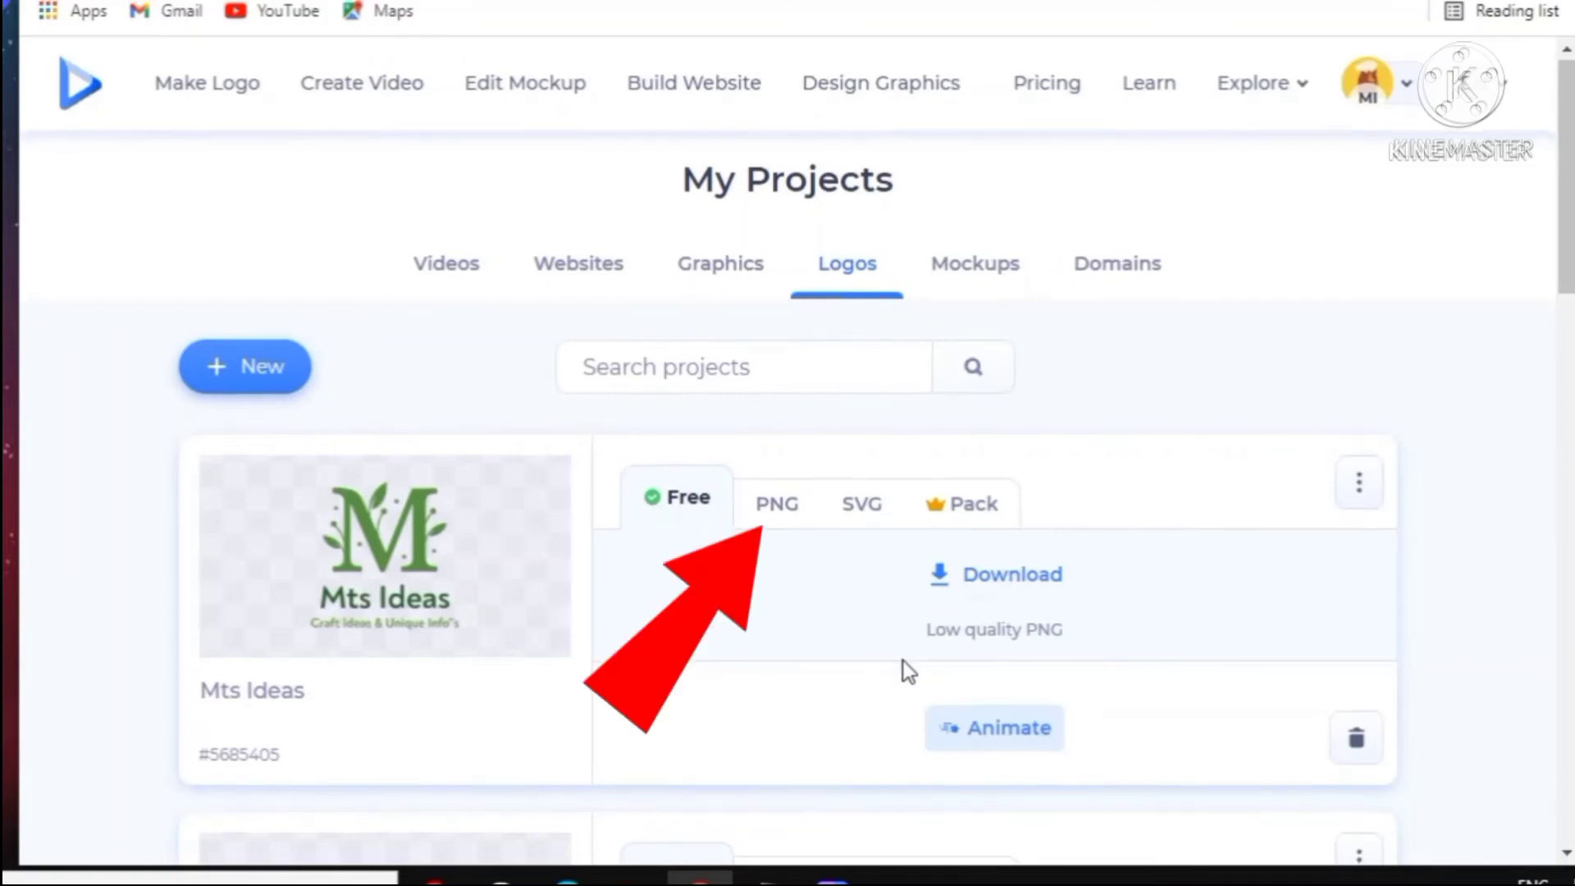
- Show the edit, rename and duplicate options of the Mts Ideas logo project
{"action": "scroll", "coordinate": [903, 661], "scroll_direction": "down", "scroll_amount": 1}
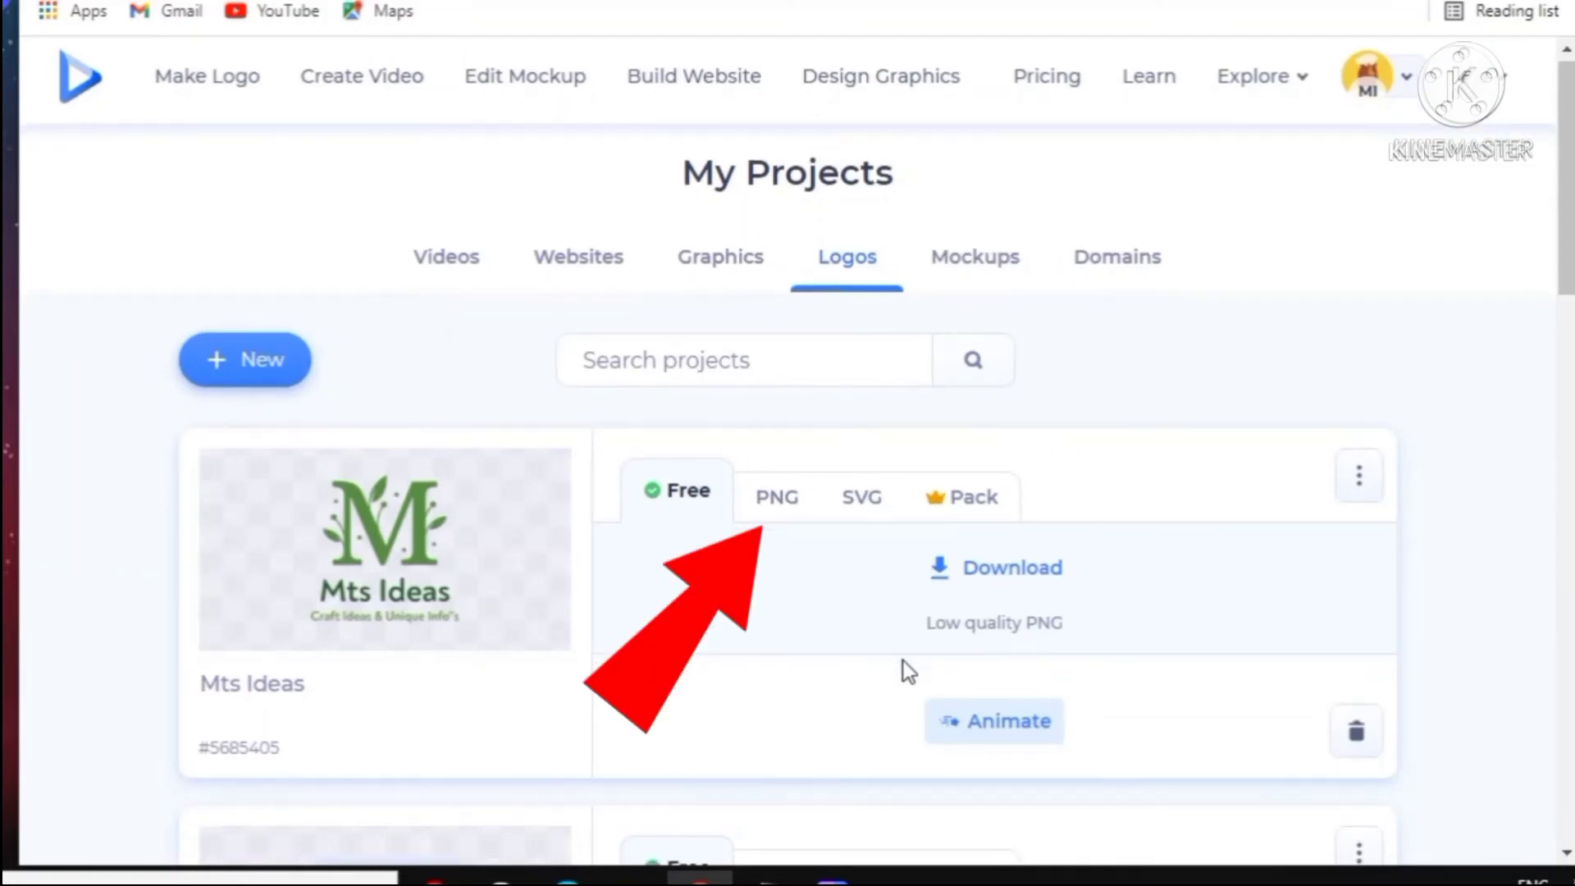
{"action": "scroll", "coordinate": [903, 662], "scroll_direction": "down", "scroll_amount": 1}
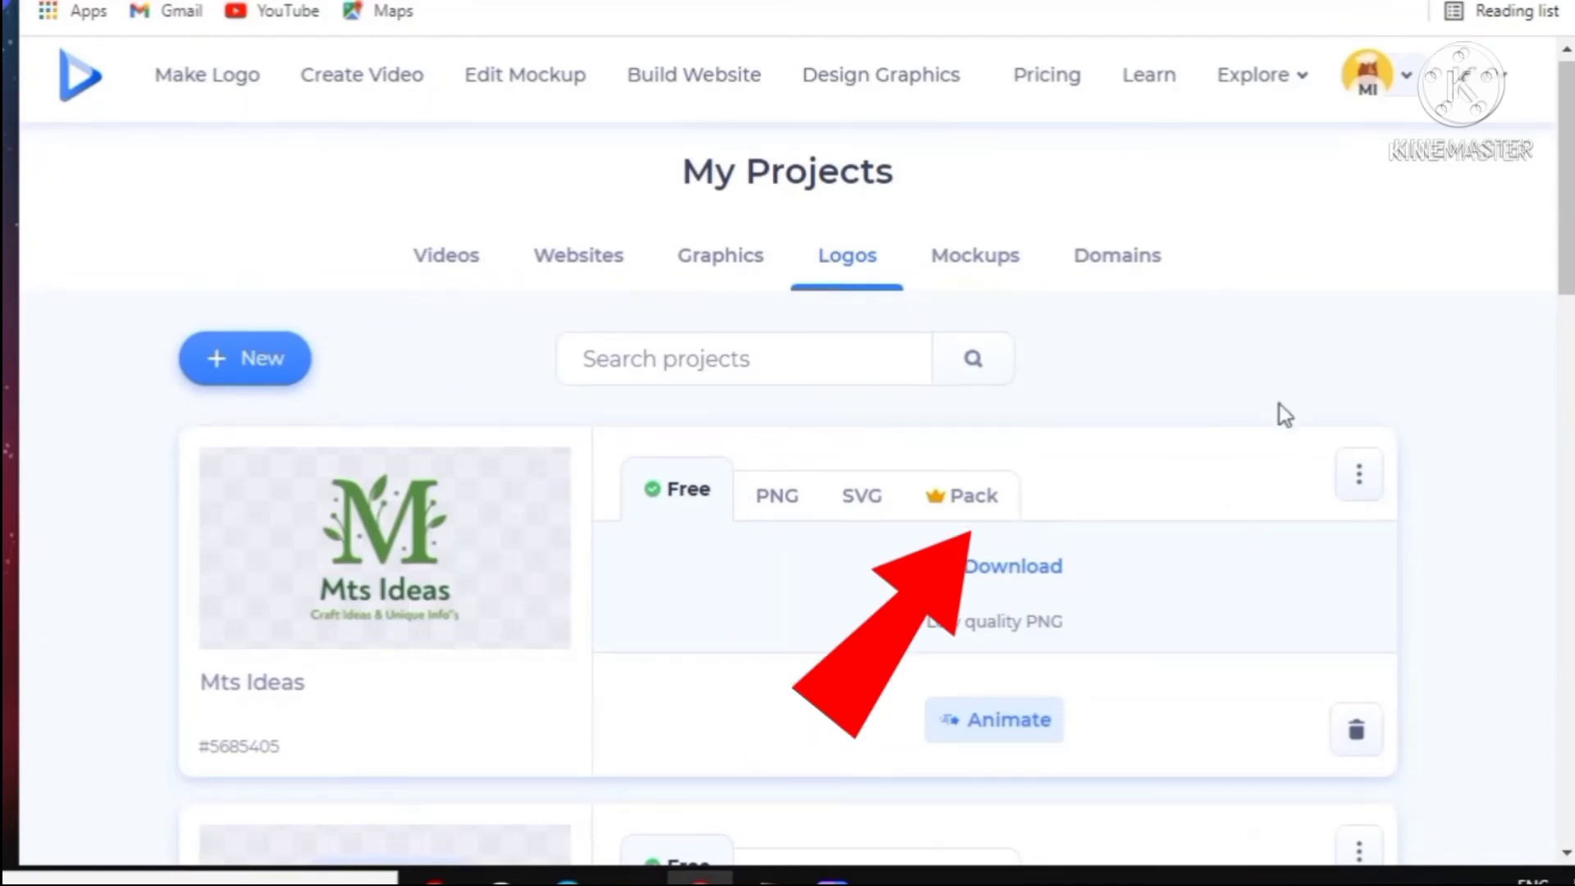
{"action": "left_click", "coordinate": [1367, 482]}
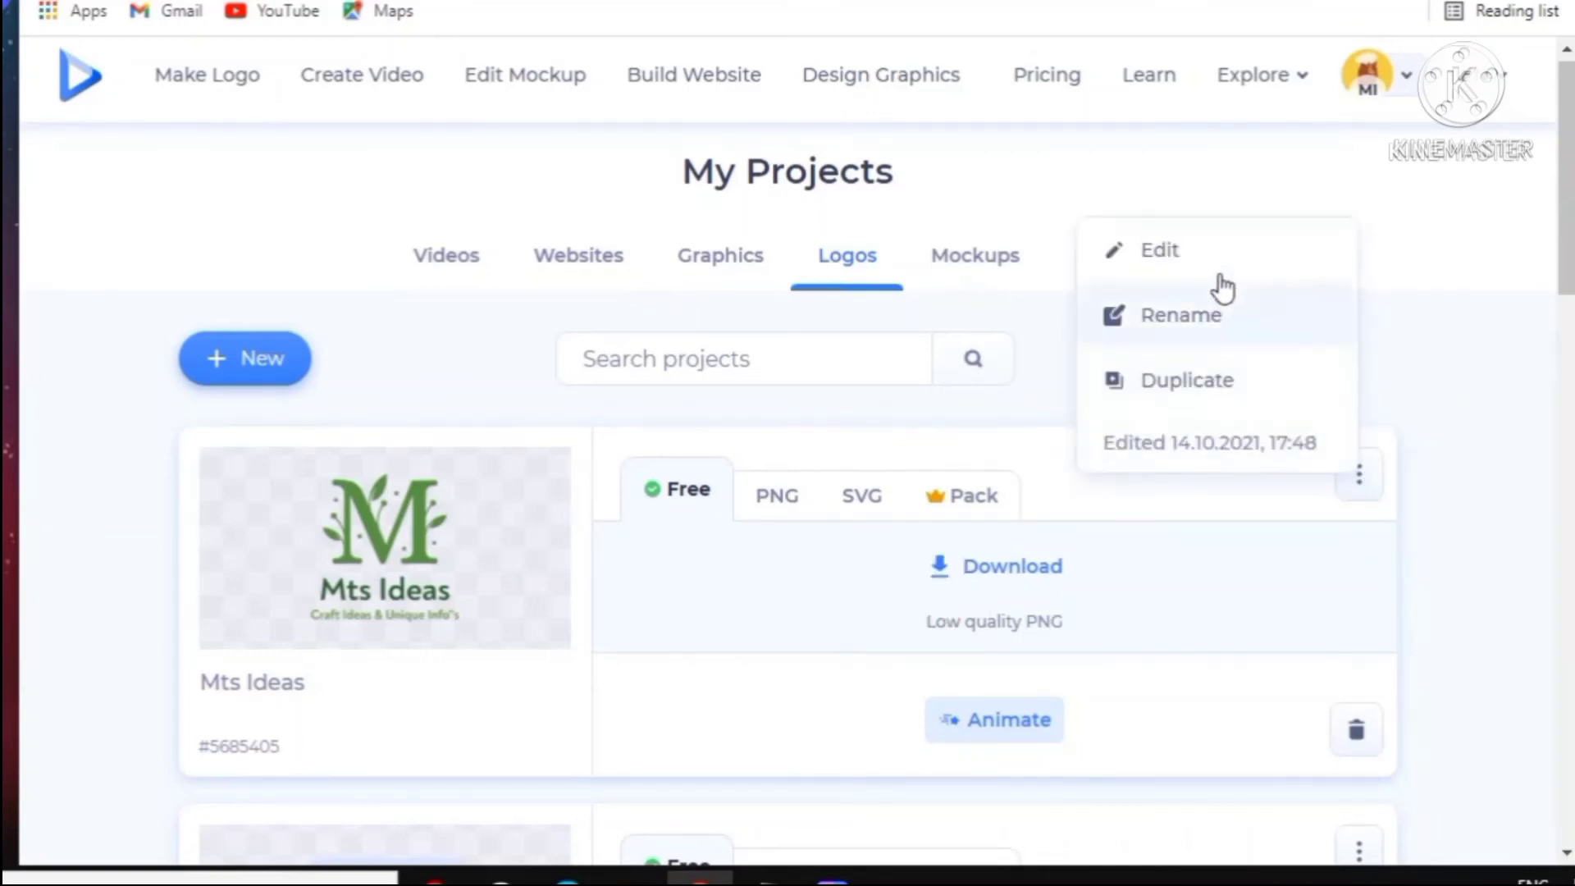